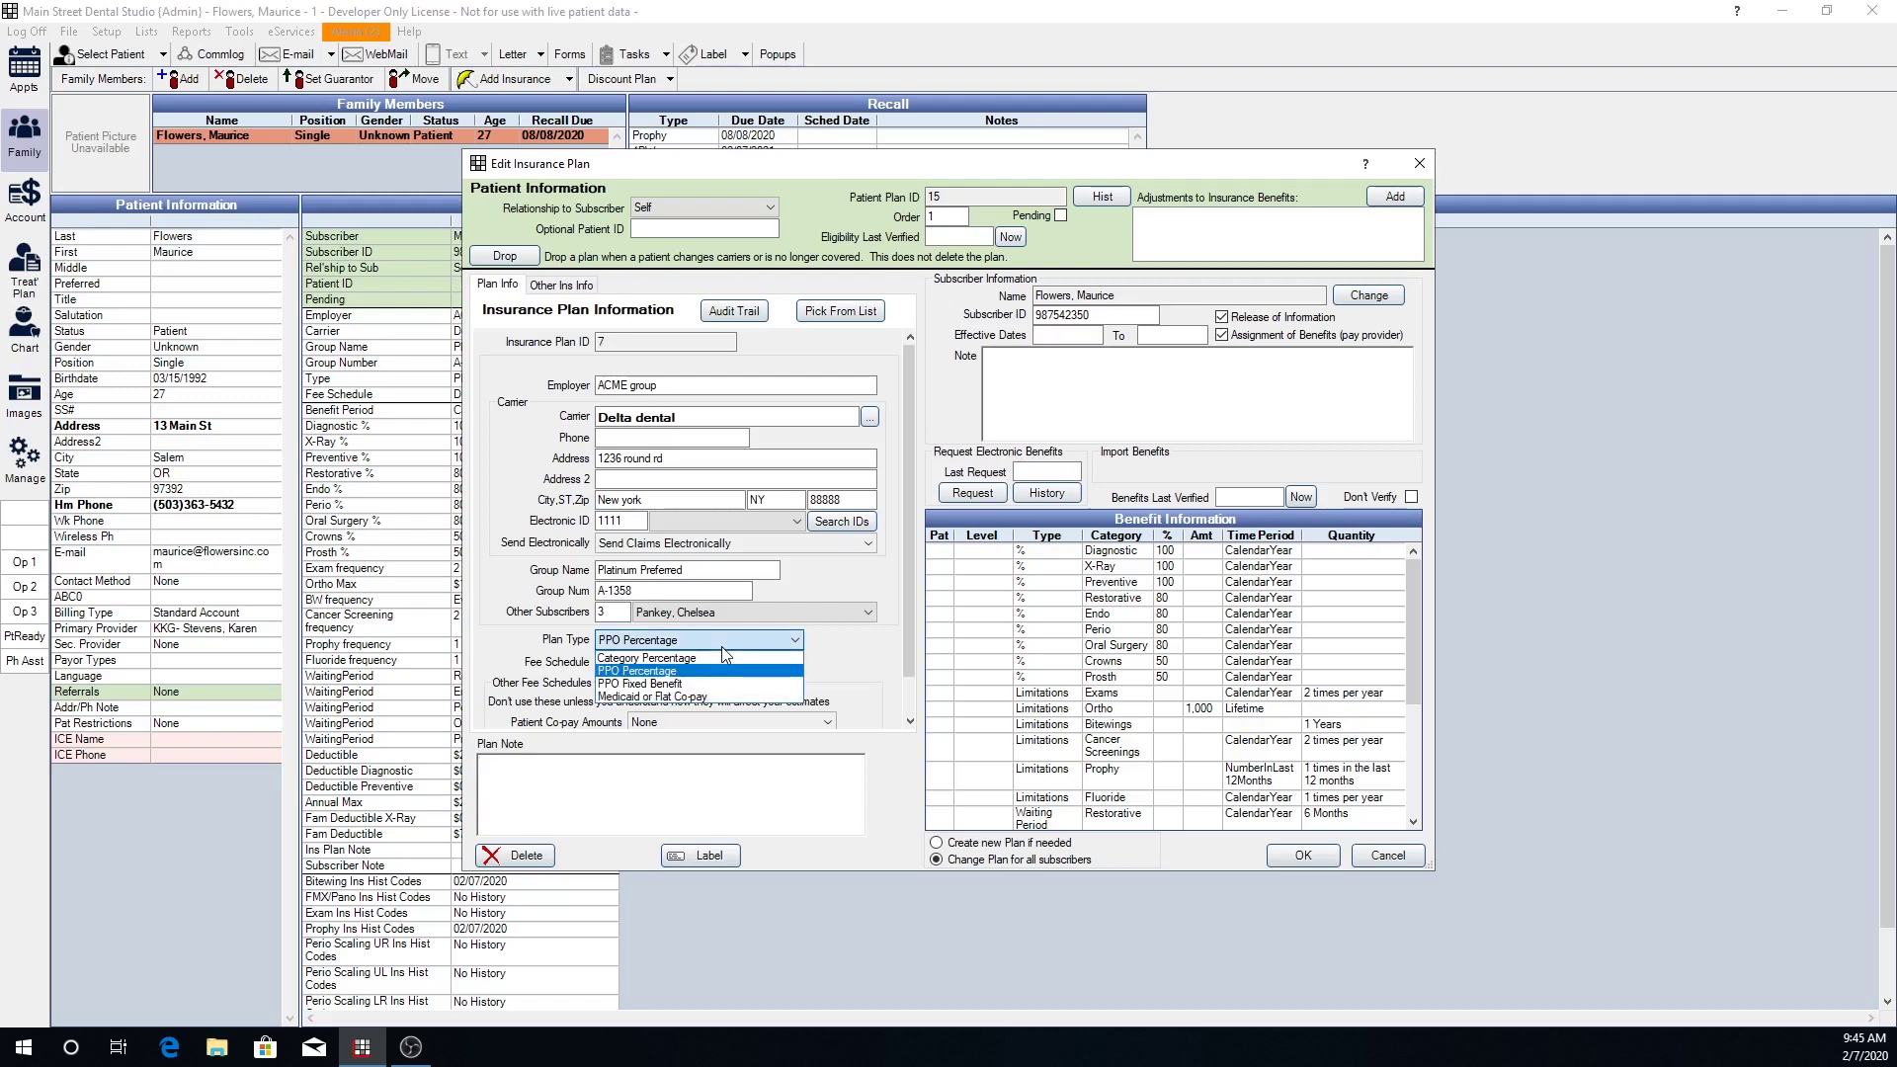
- Switch the insurance plan's type to Category Percentage and its fee schedule to None
key("Up")
left_click(712, 671)
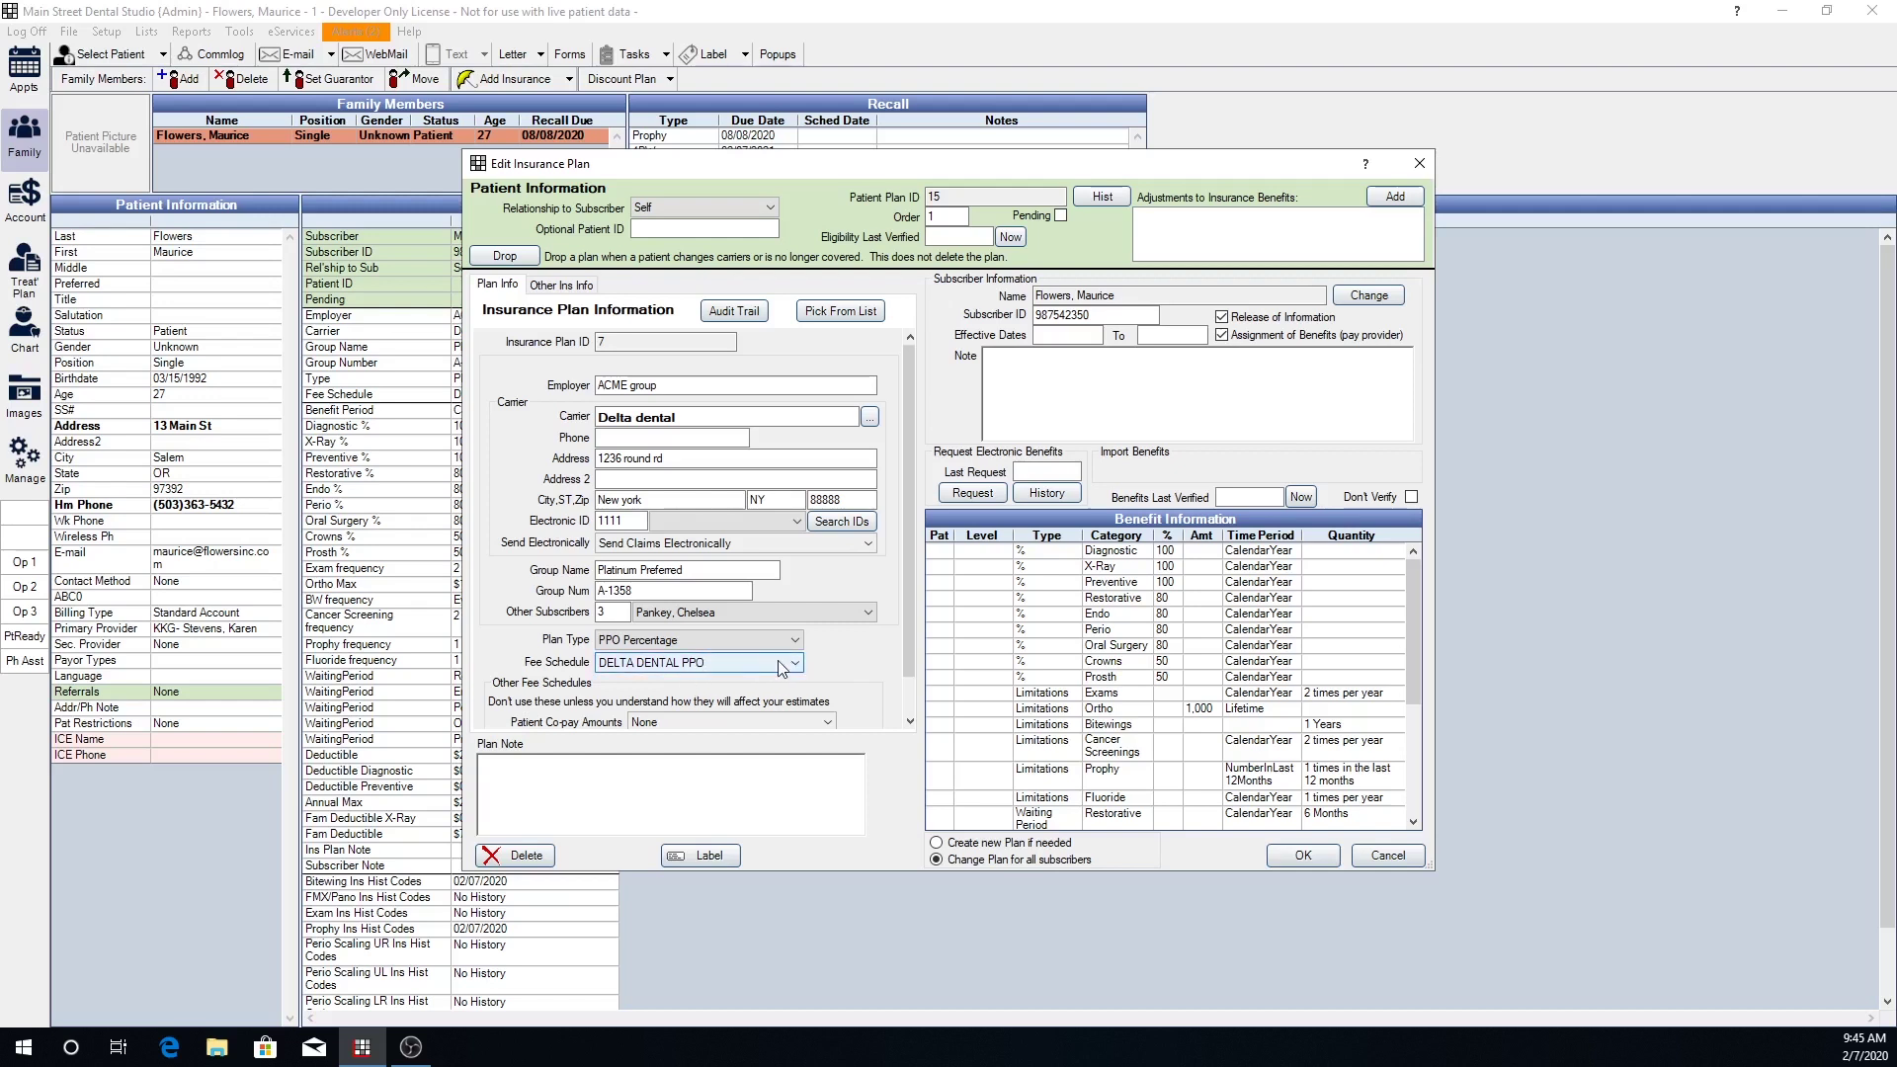
left_click(702, 641)
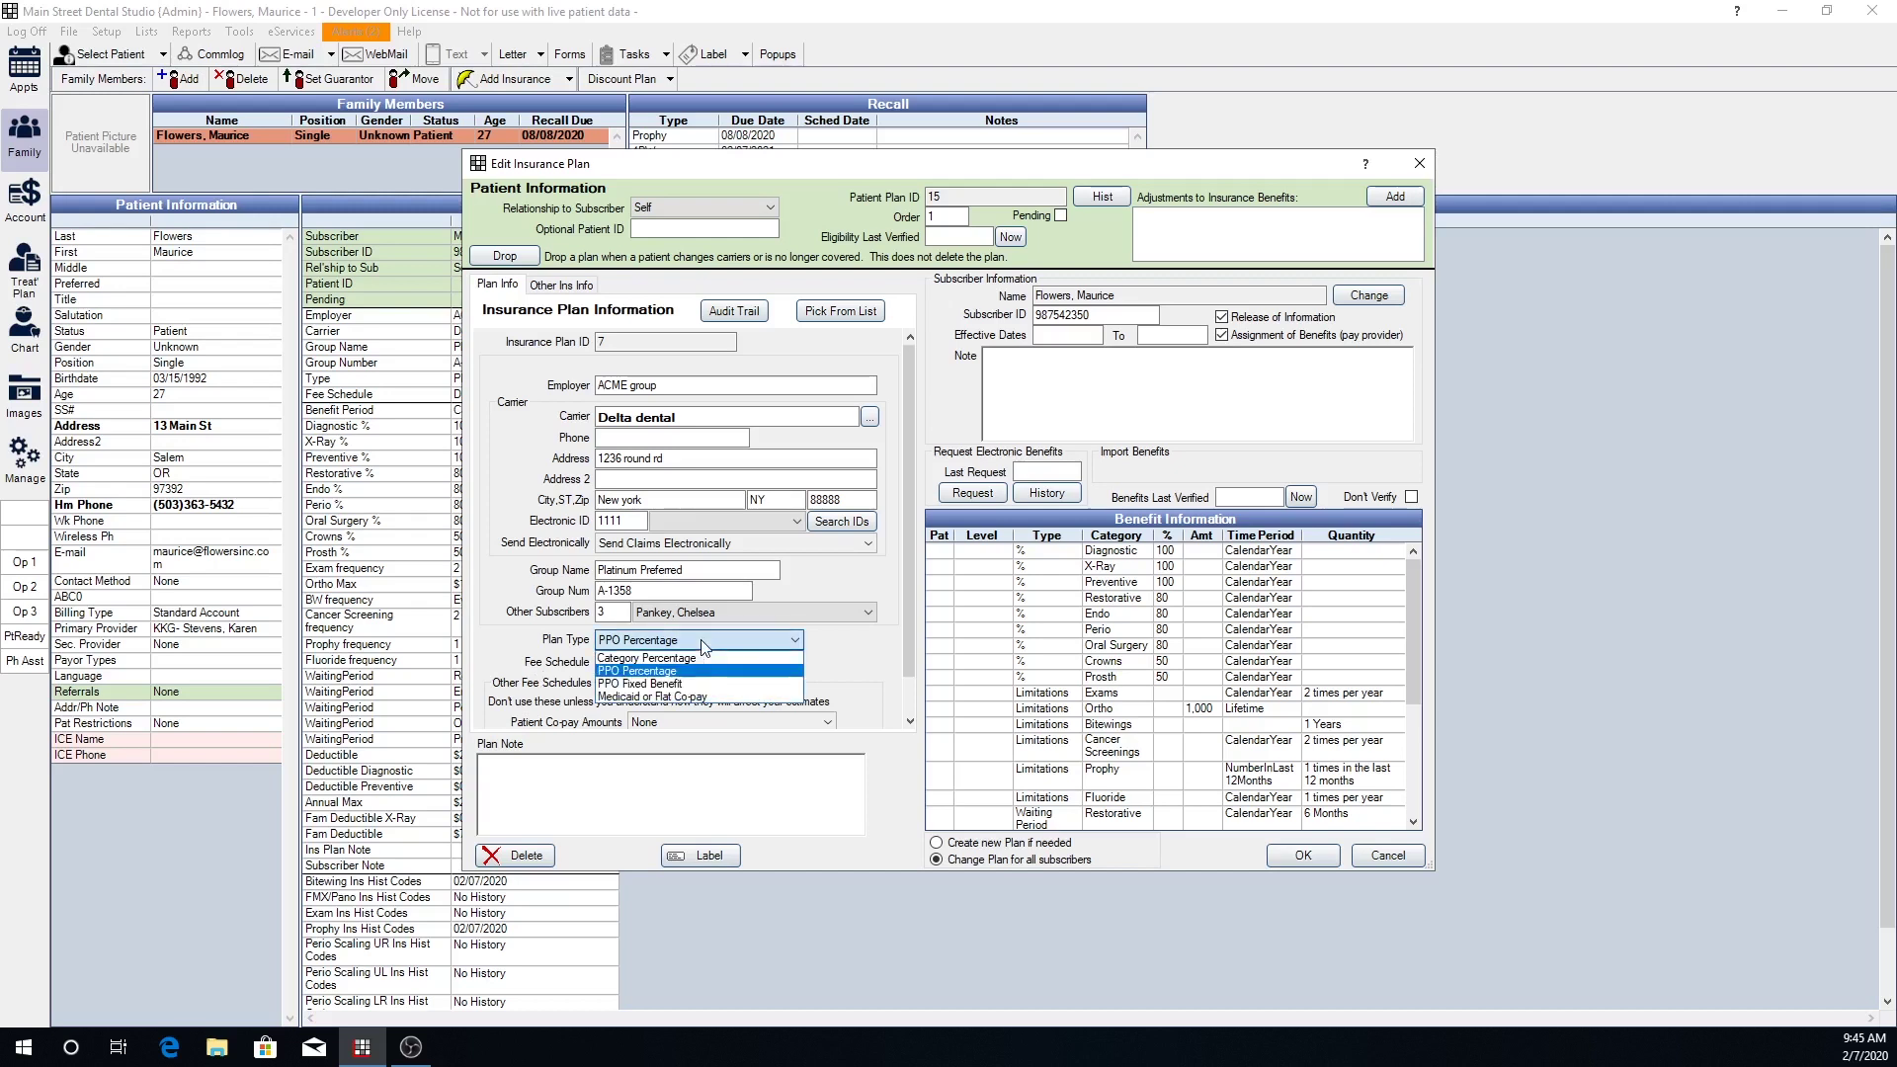
left_click(700, 659)
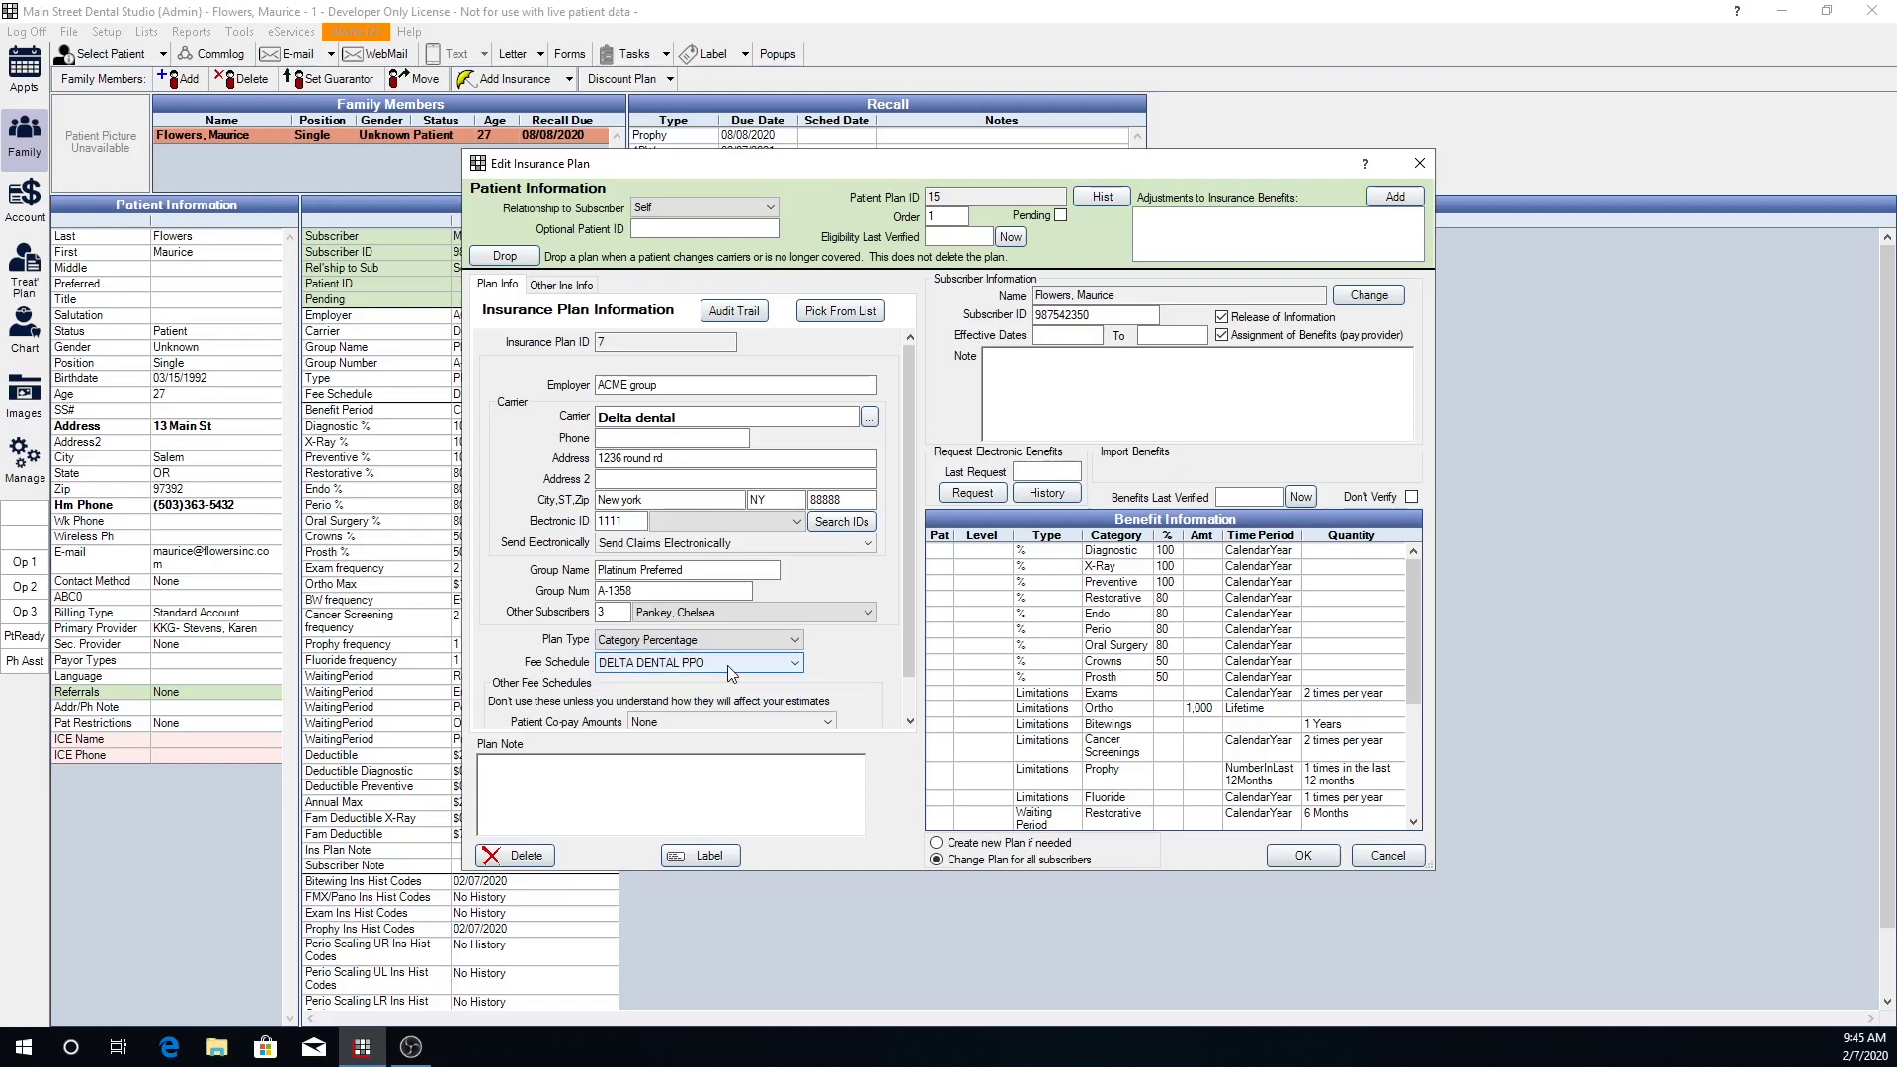
left_click(732, 670)
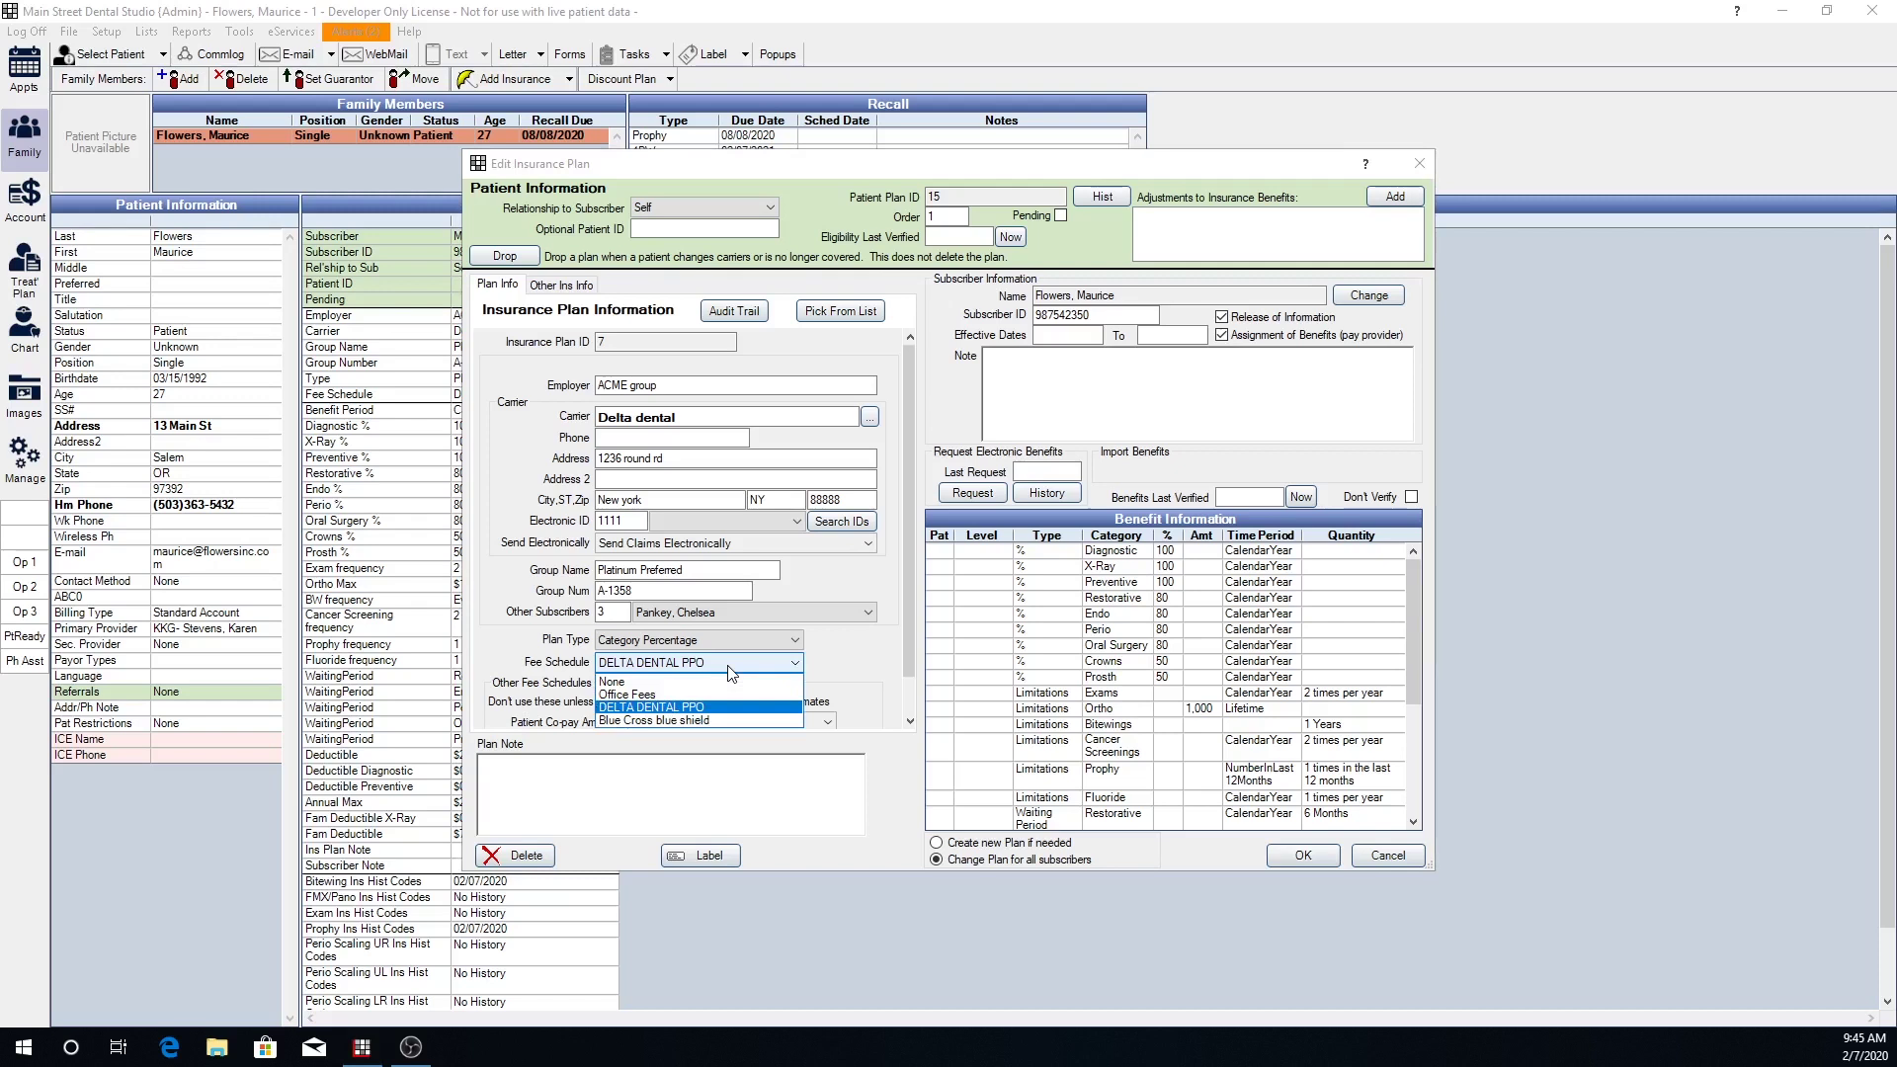
left_click(625, 683)
- Set the insurance plan's type to PPO Percentage and its fee schedule to DELTA DENTAL PPO
left_click_drag(909, 648, 916, 721)
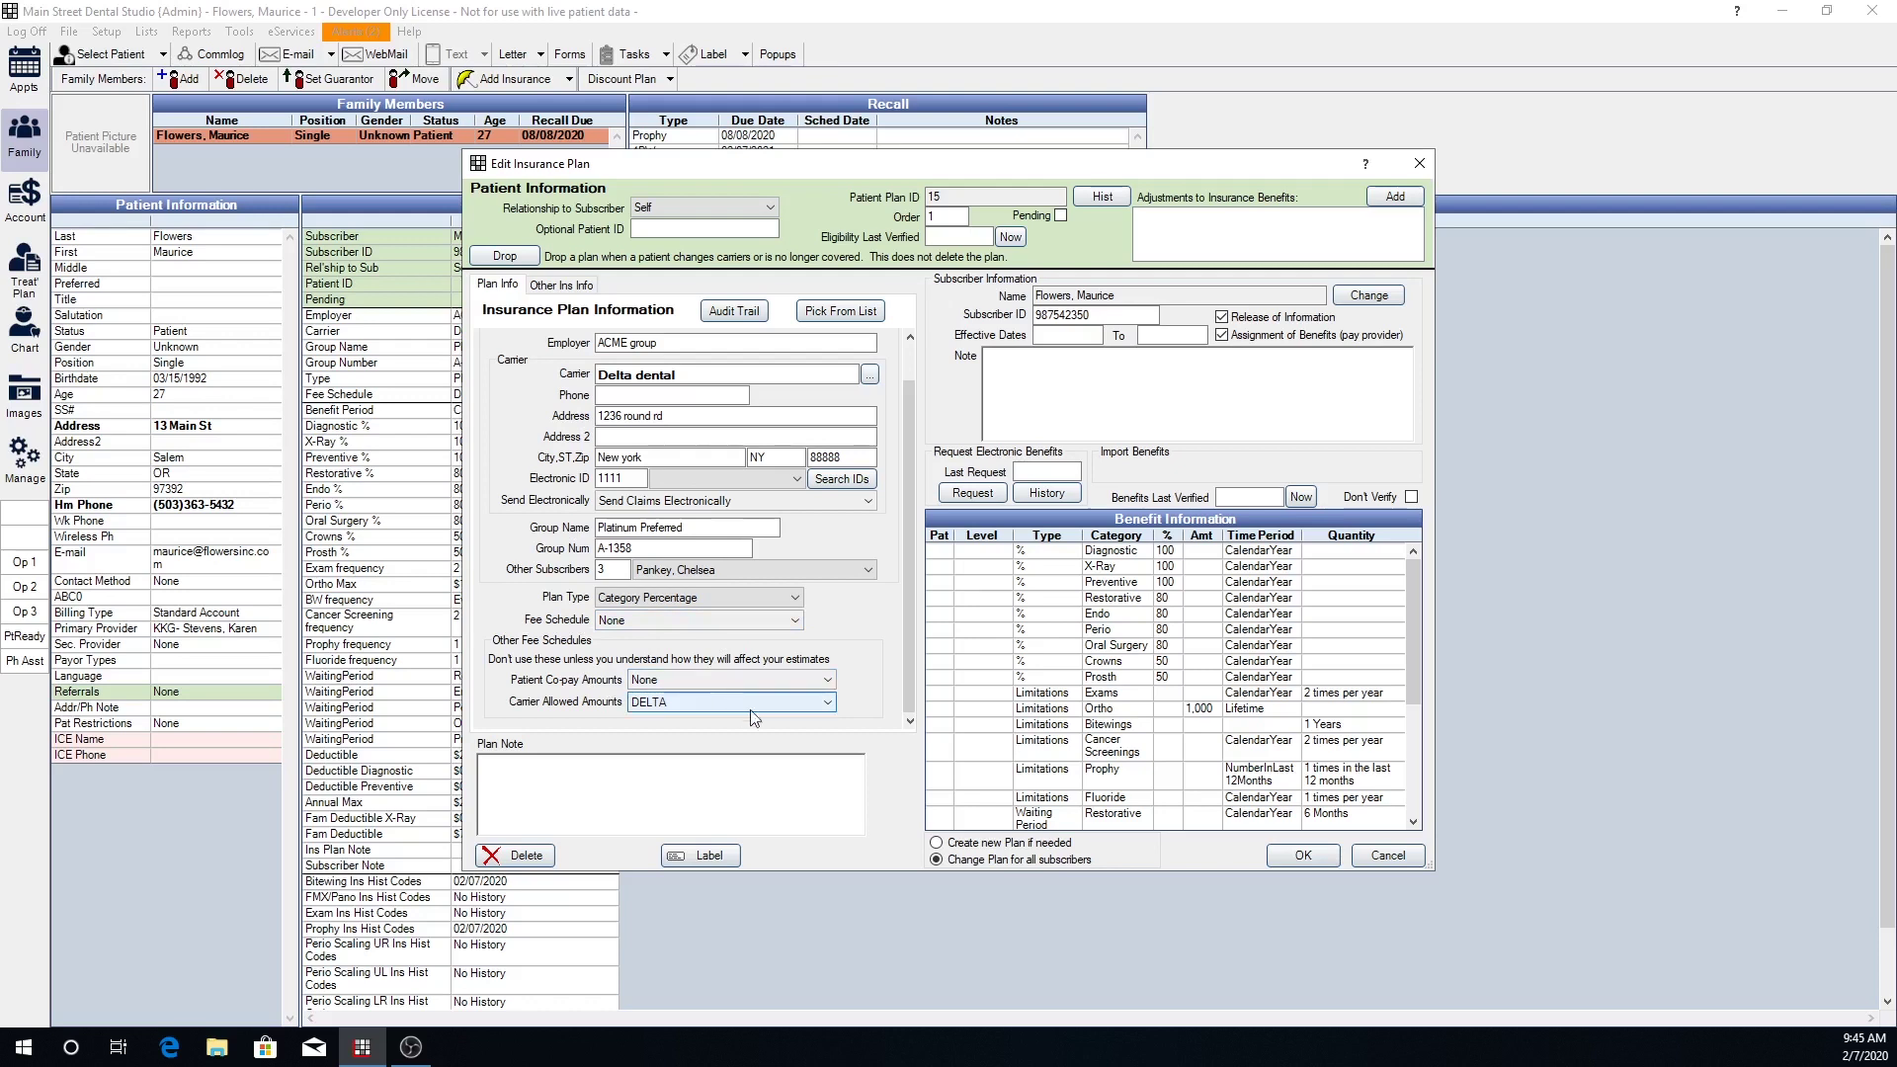
left_click(735, 602)
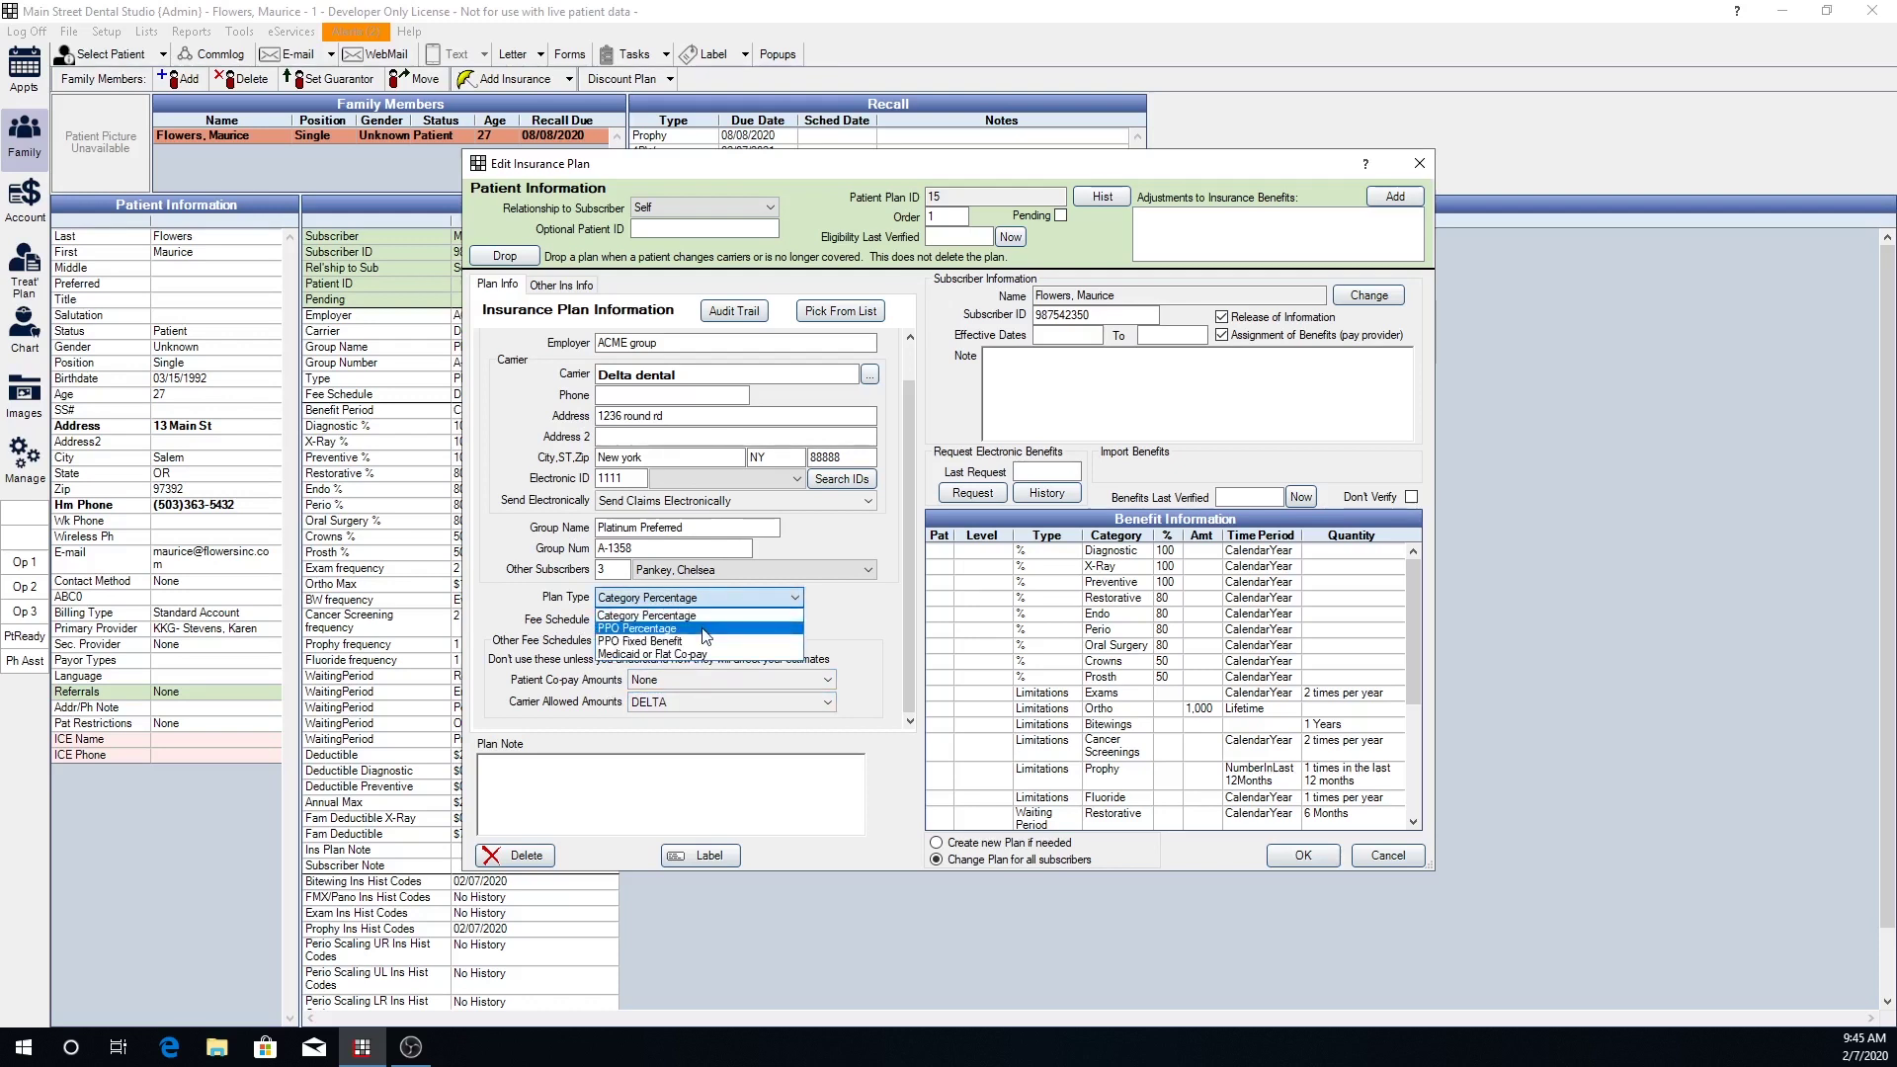
left_click(702, 629)
left_click(693, 622)
left_click(688, 660)
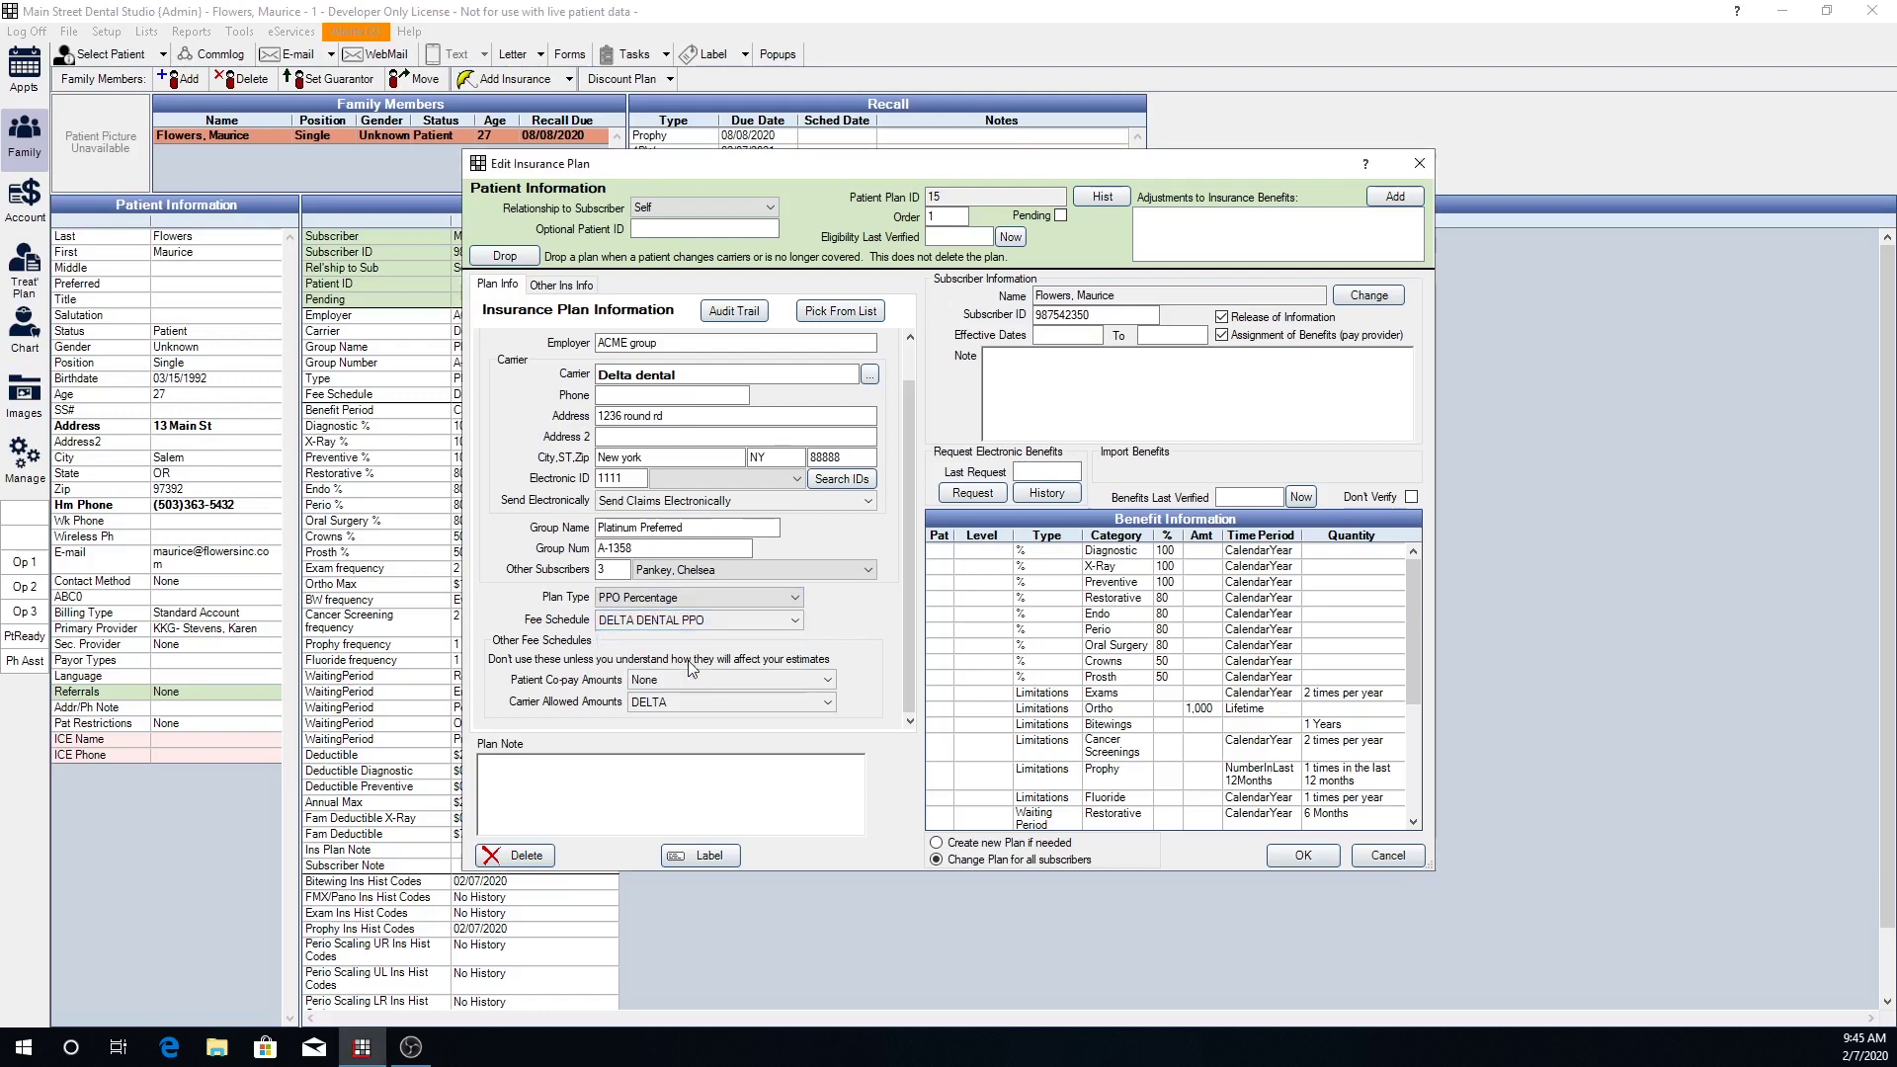
- Set the plan's carrier allowed amounts to None and save the insurance plan
left_click(704, 702)
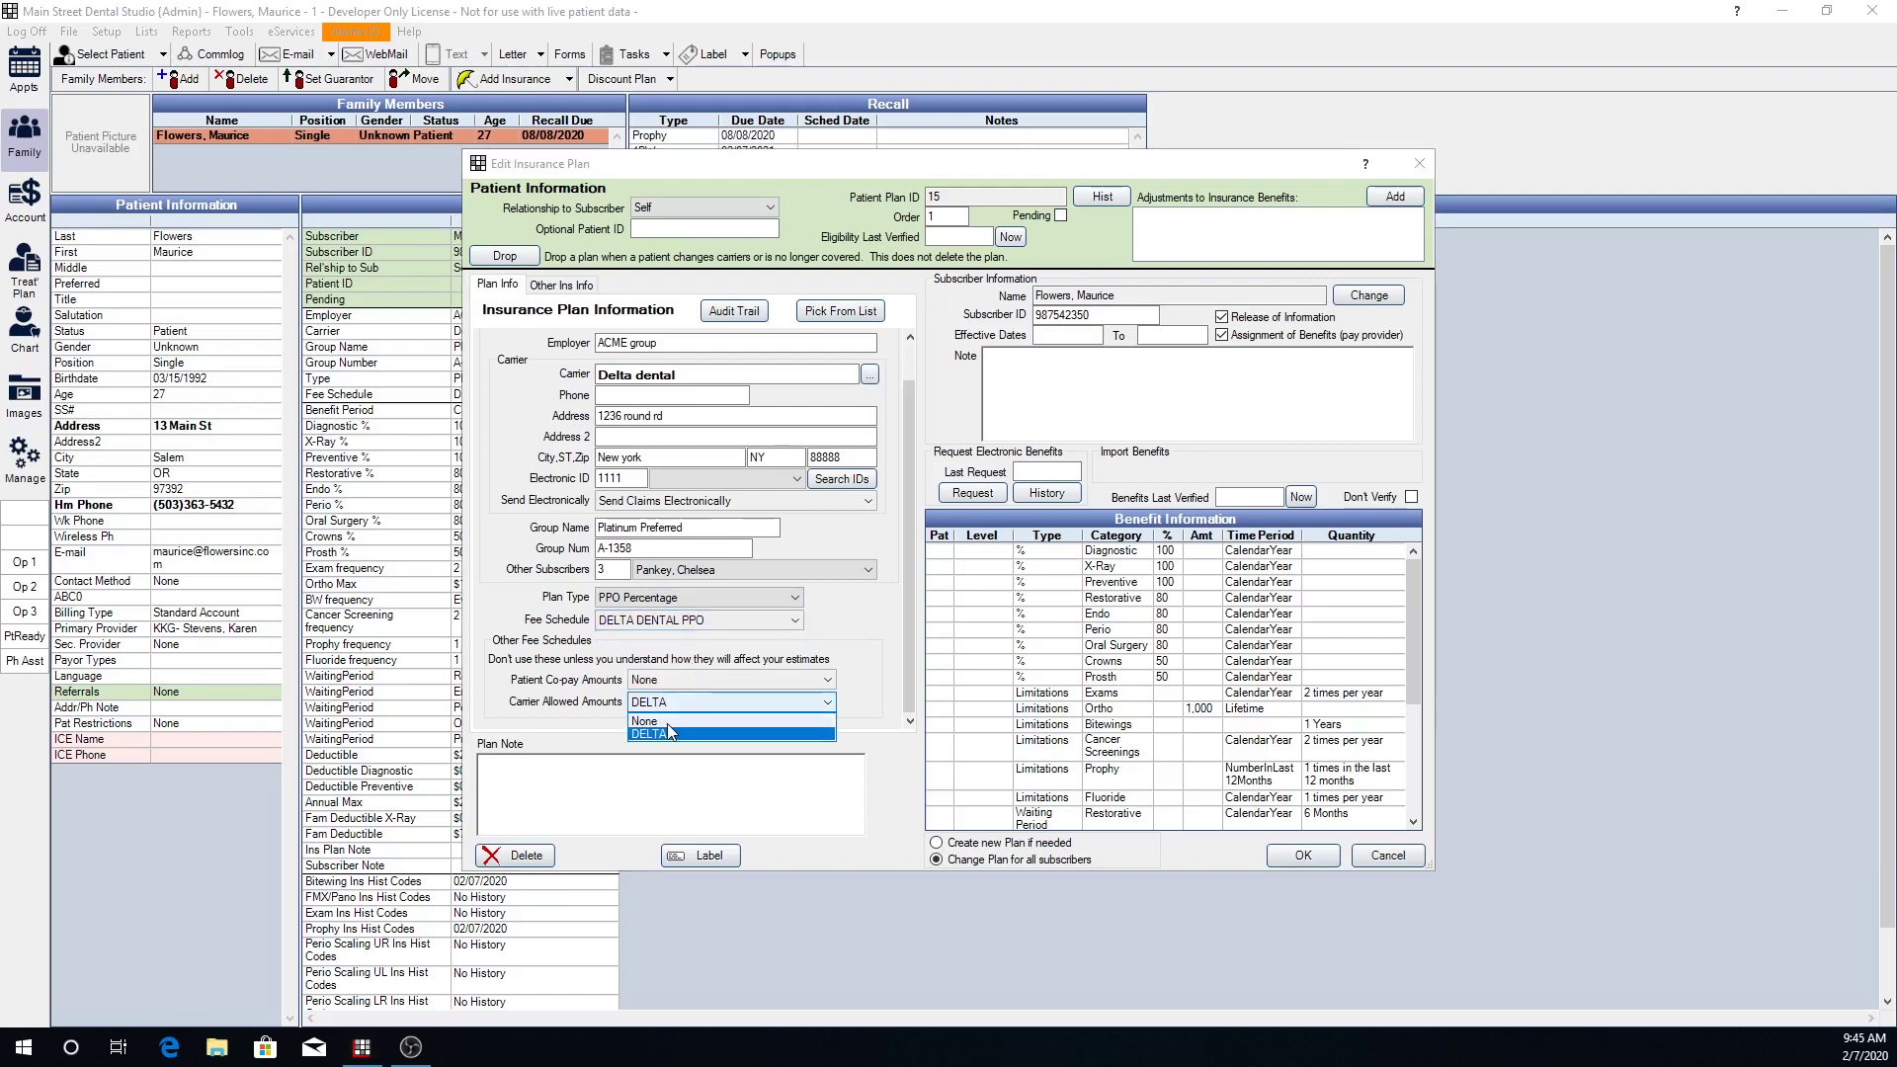
left_click(692, 720)
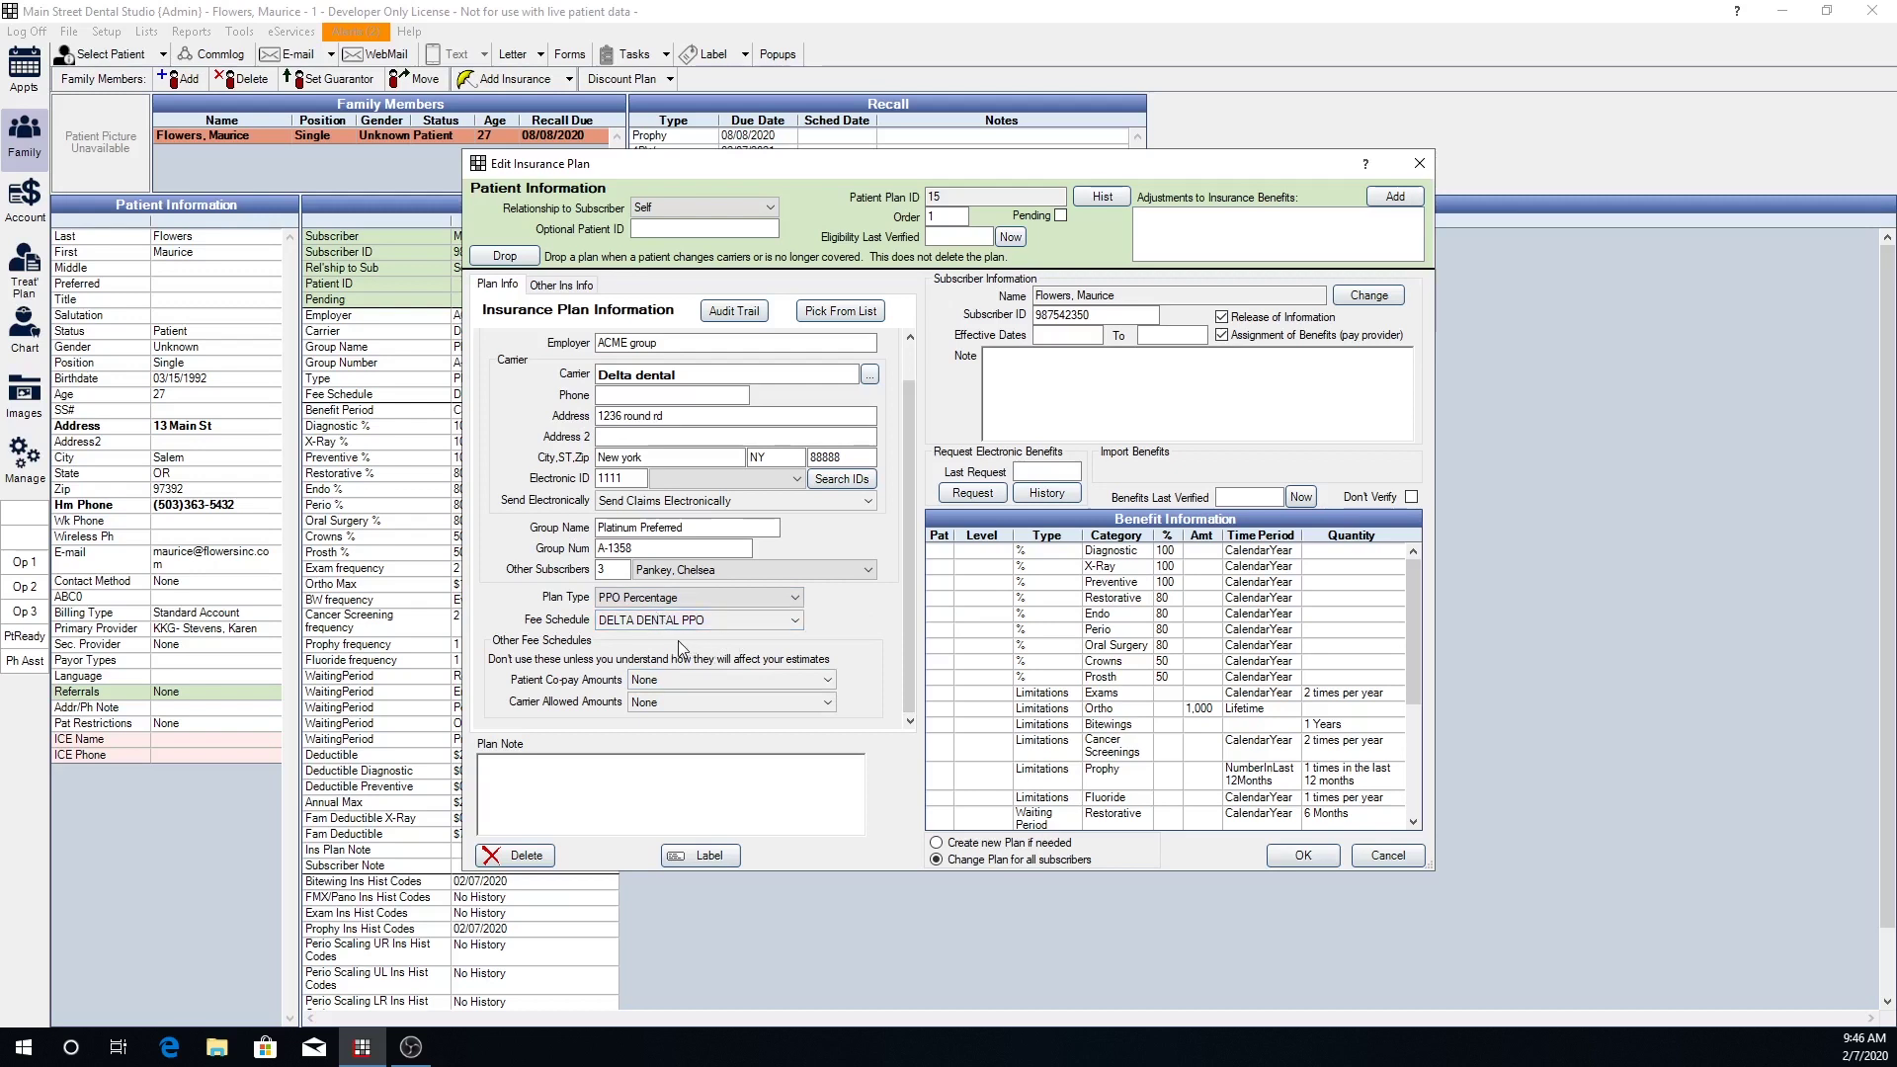
left_click(1304, 856)
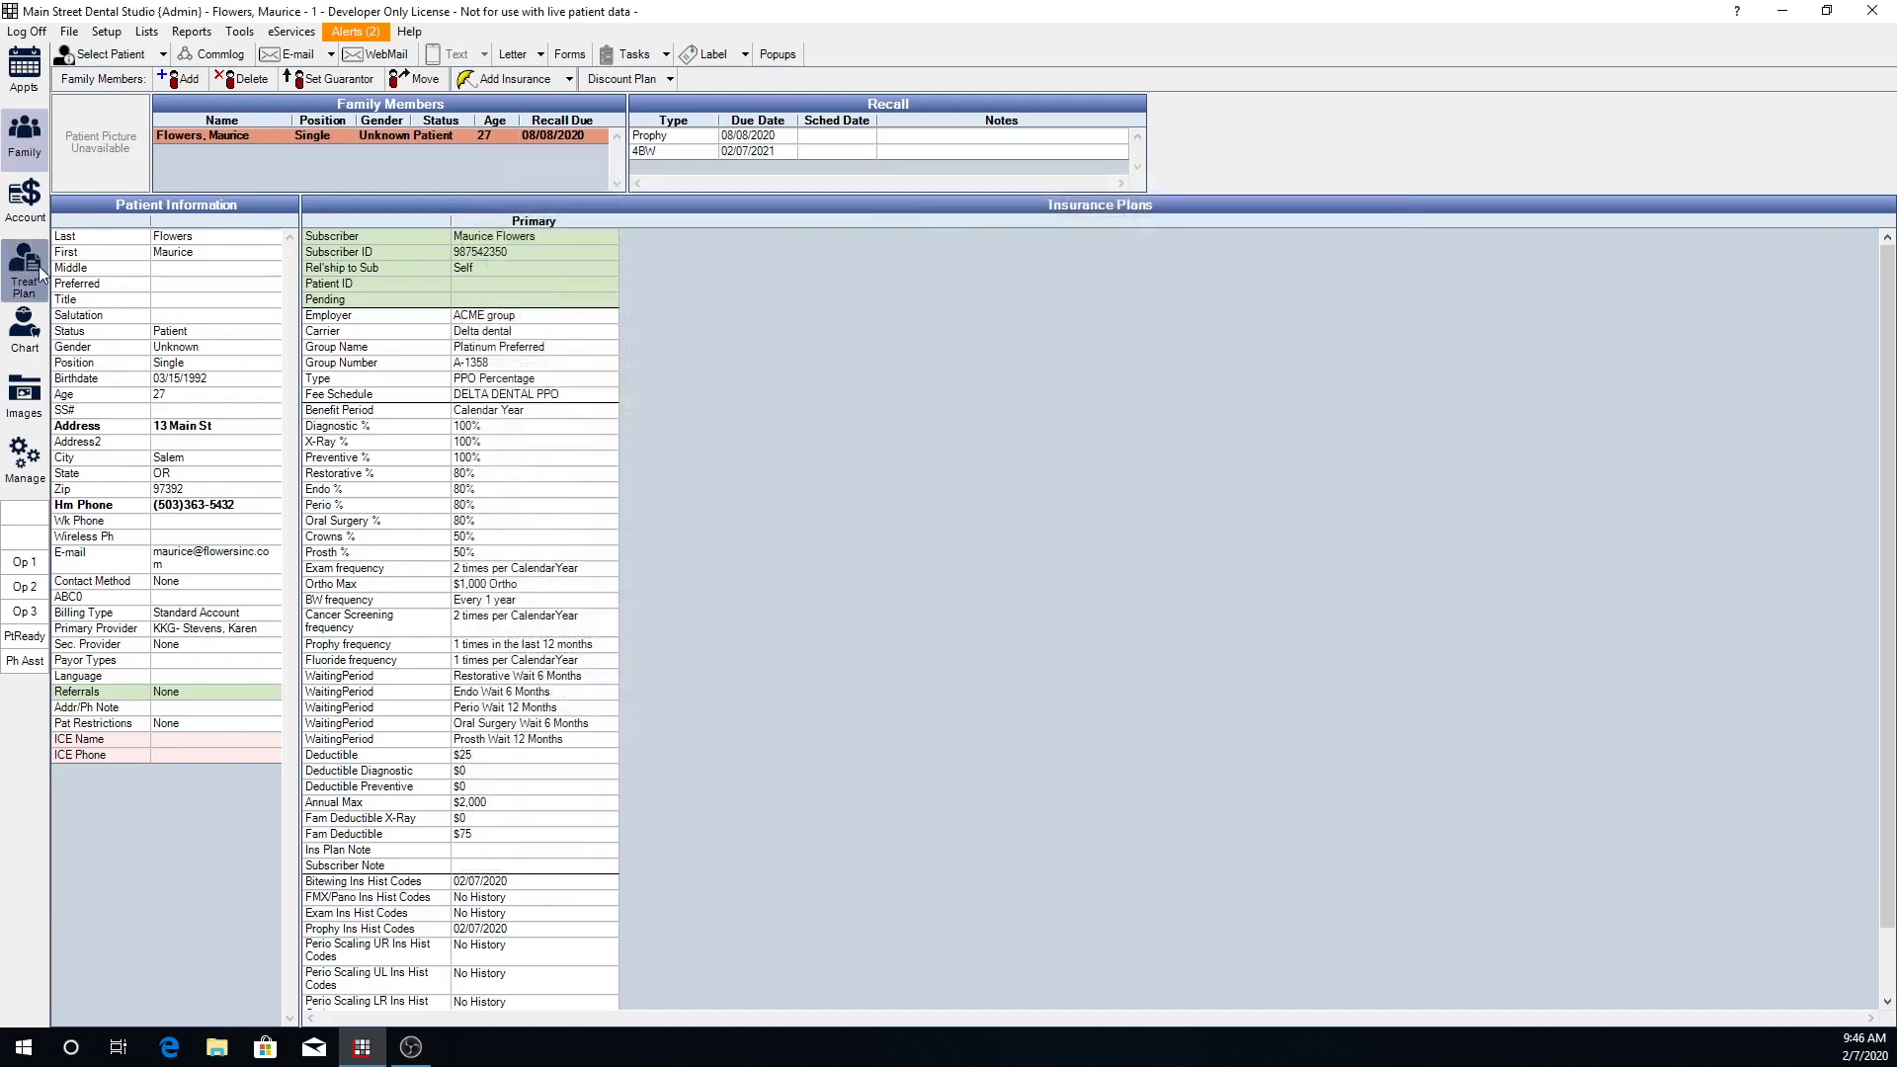
- Open the patient's treatment plans and update the fees
left_click(37, 273)
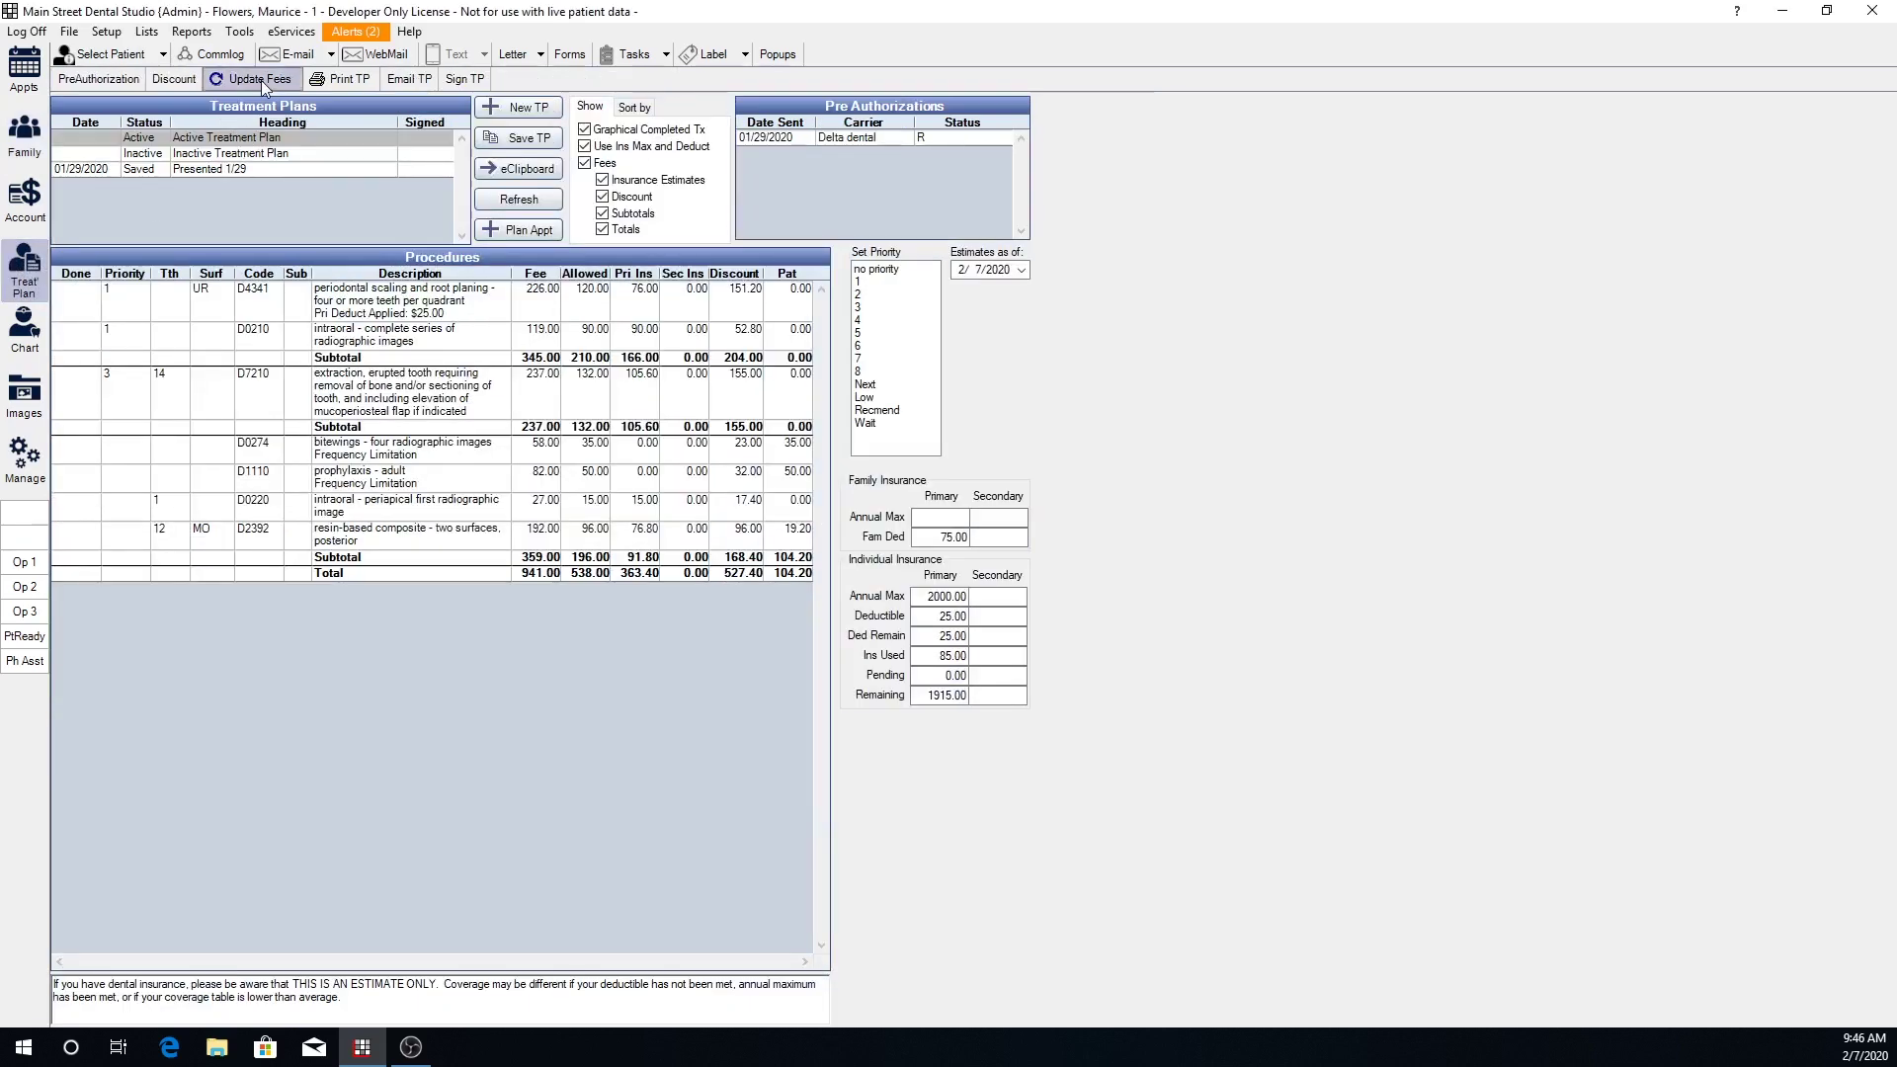
left_click(265, 81)
- View the global fee update options in the Fee Tools for procedure codes, and close both windows
left_click(153, 34)
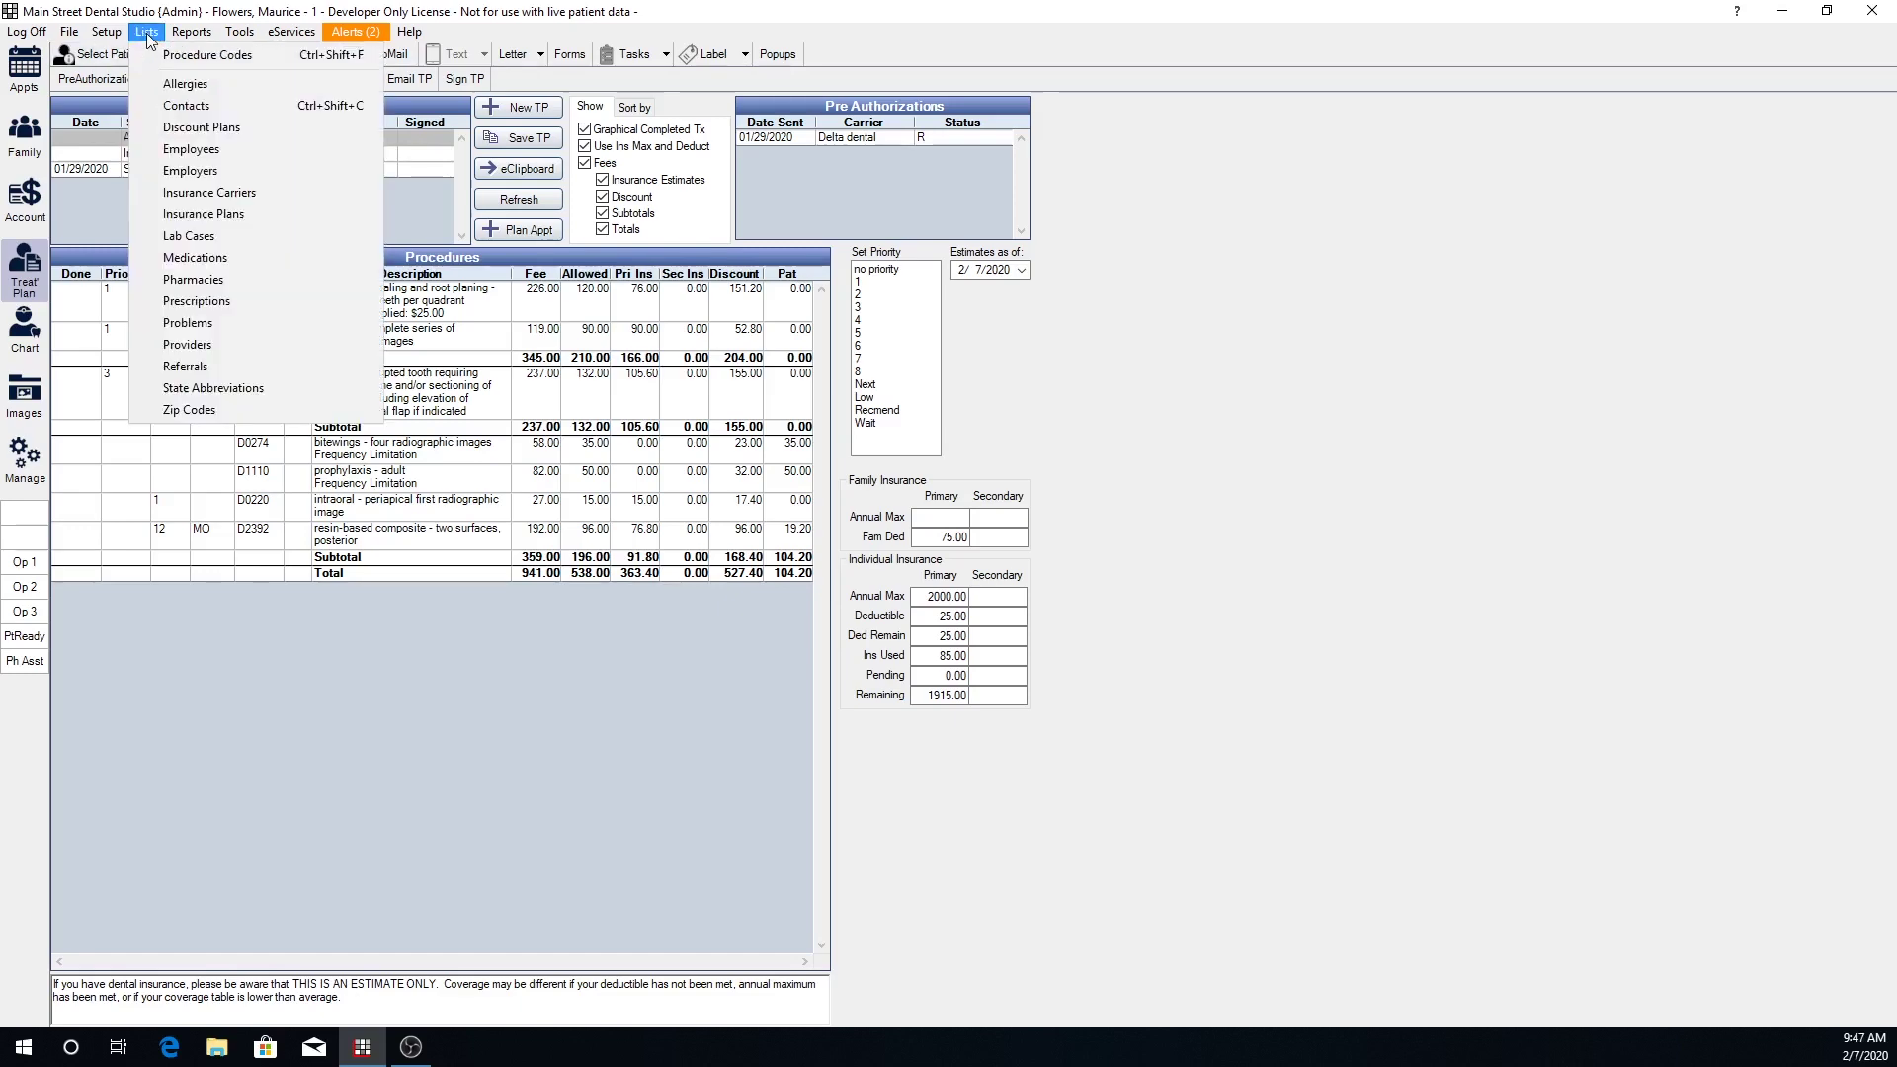
left_click(183, 59)
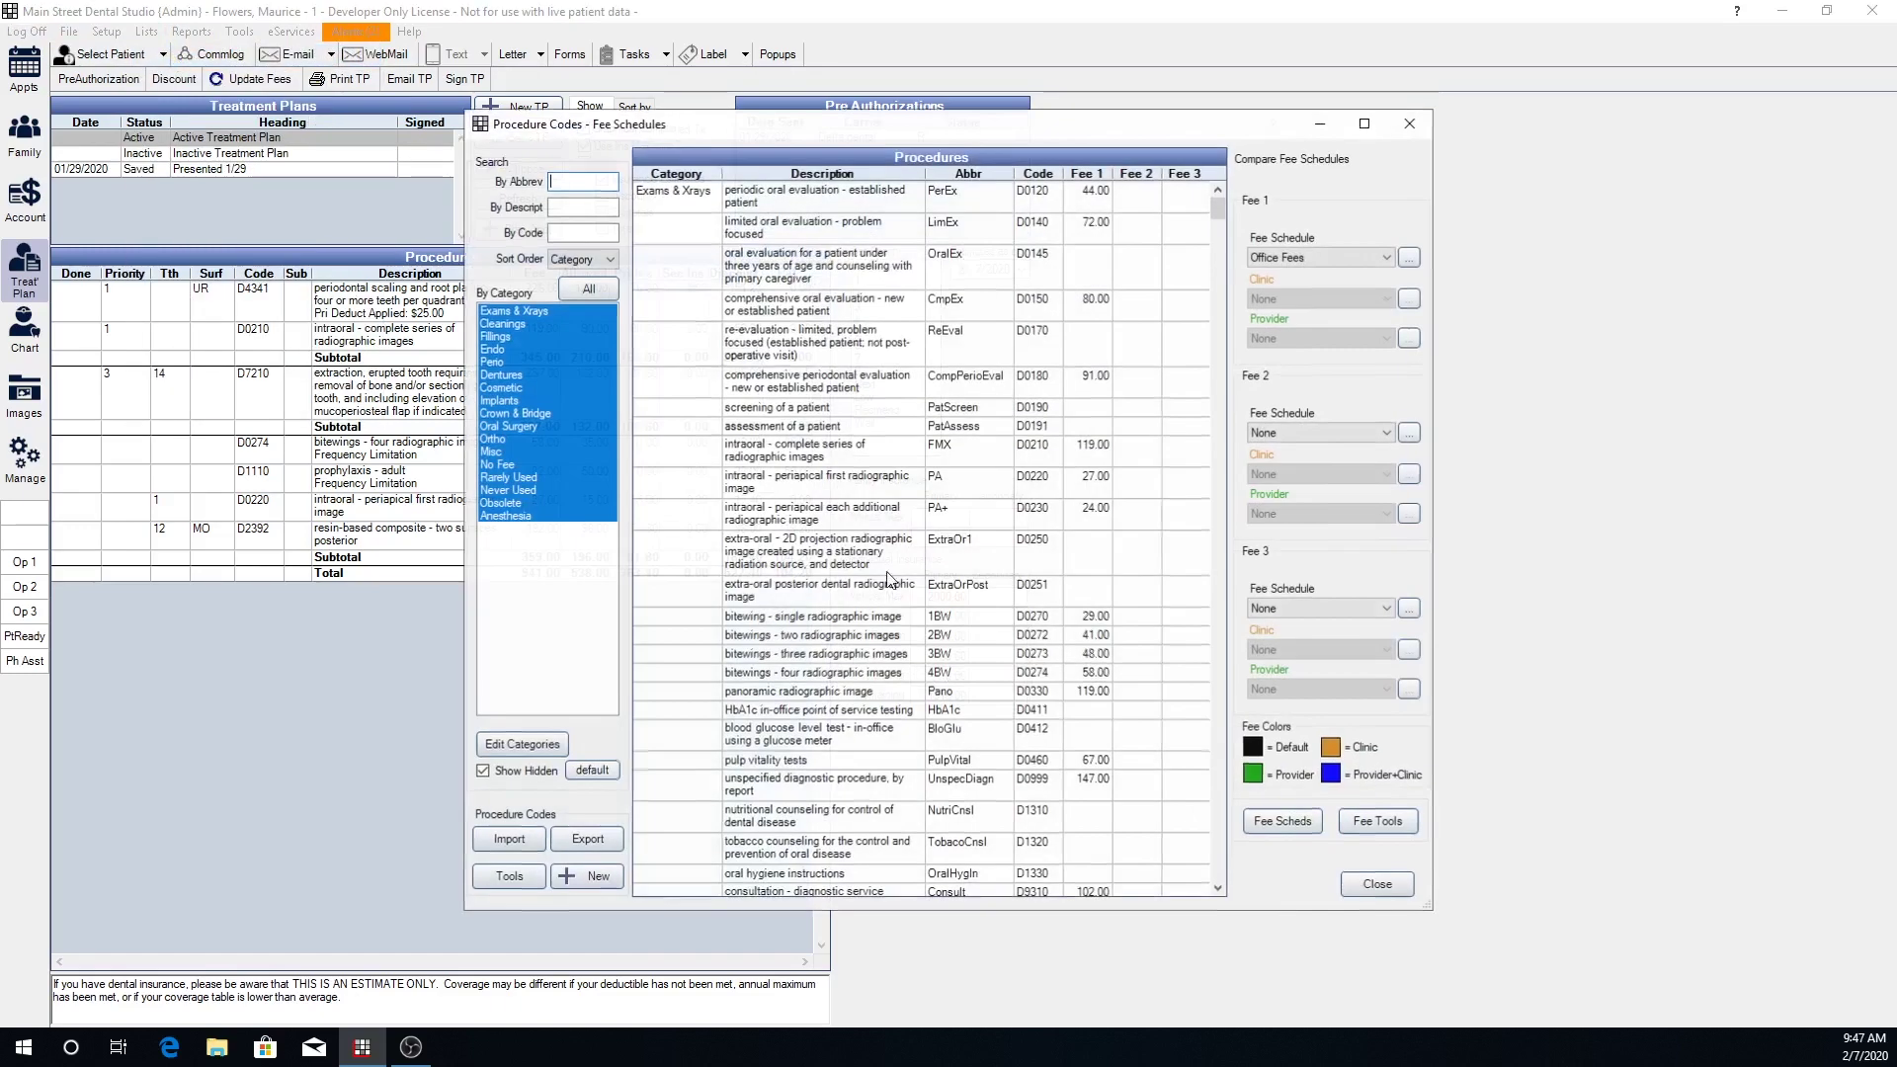
left_click(1393, 830)
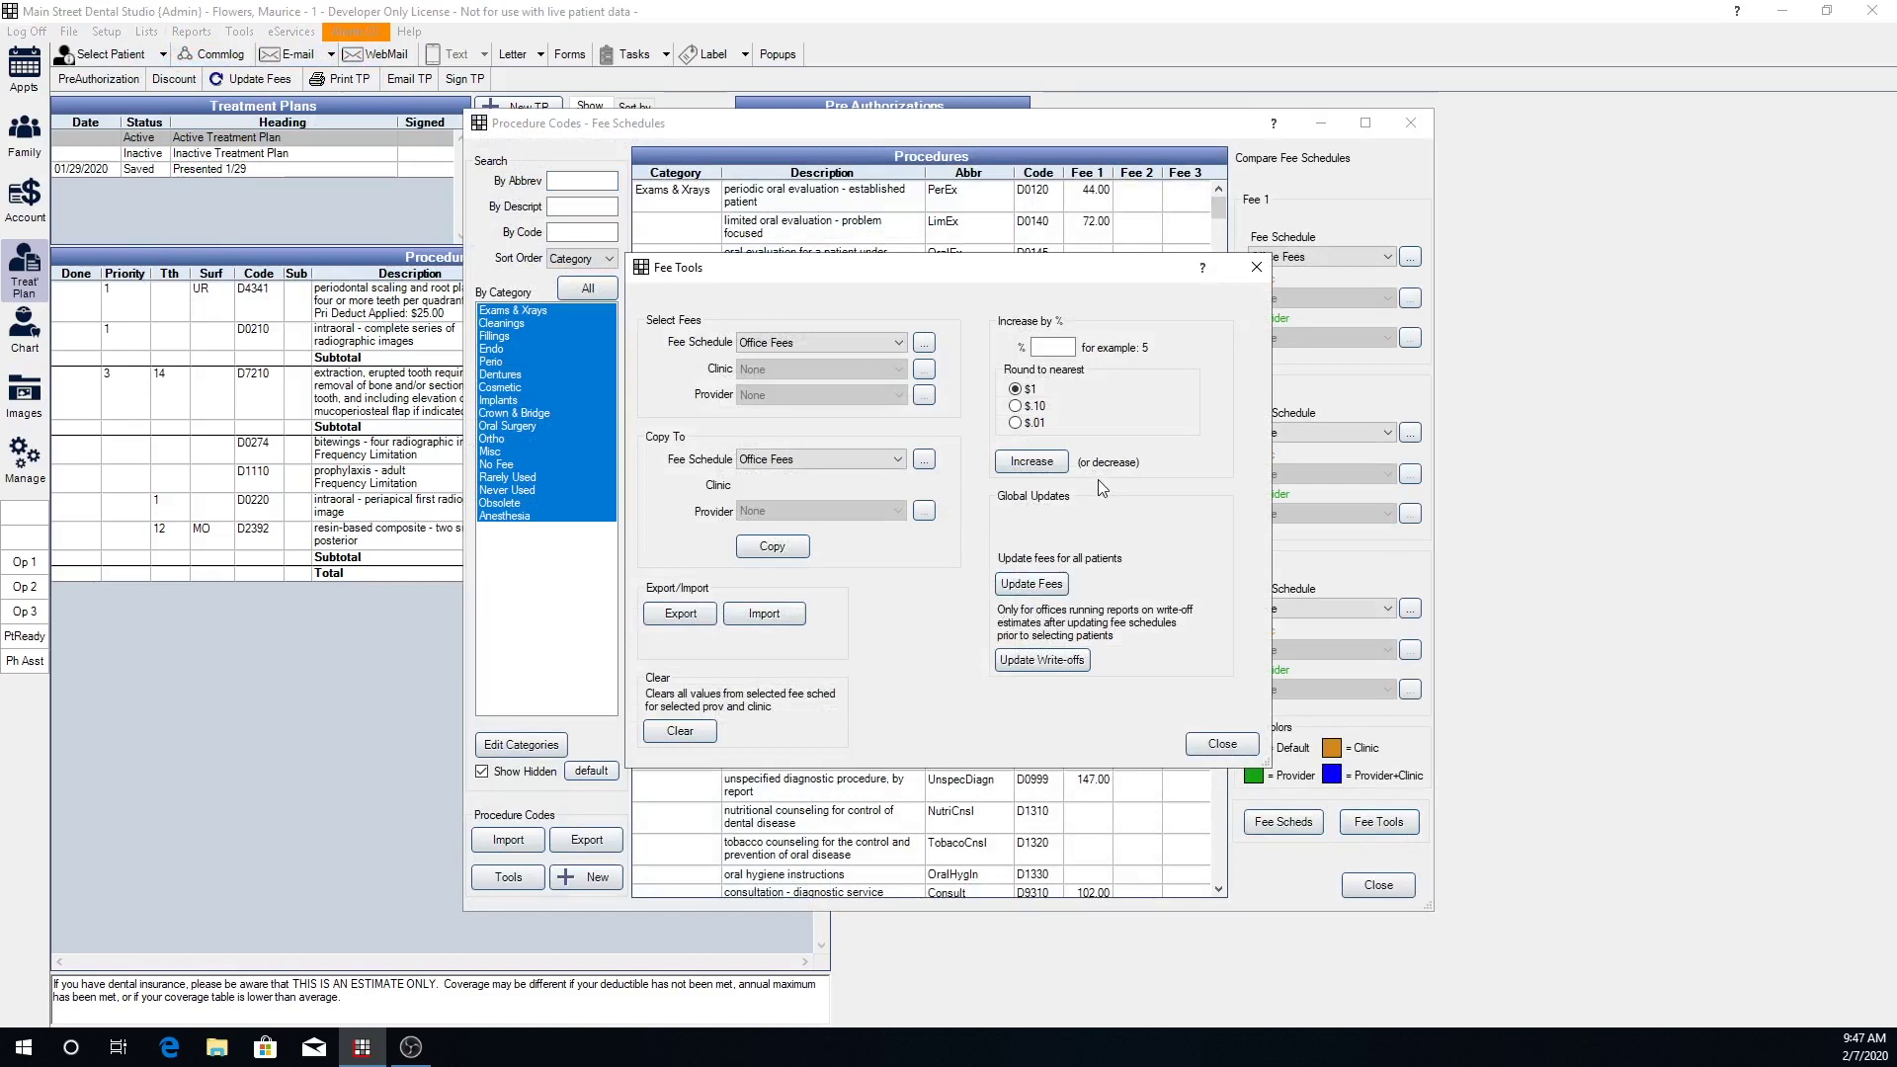
left_click(1229, 749)
left_click(1374, 885)
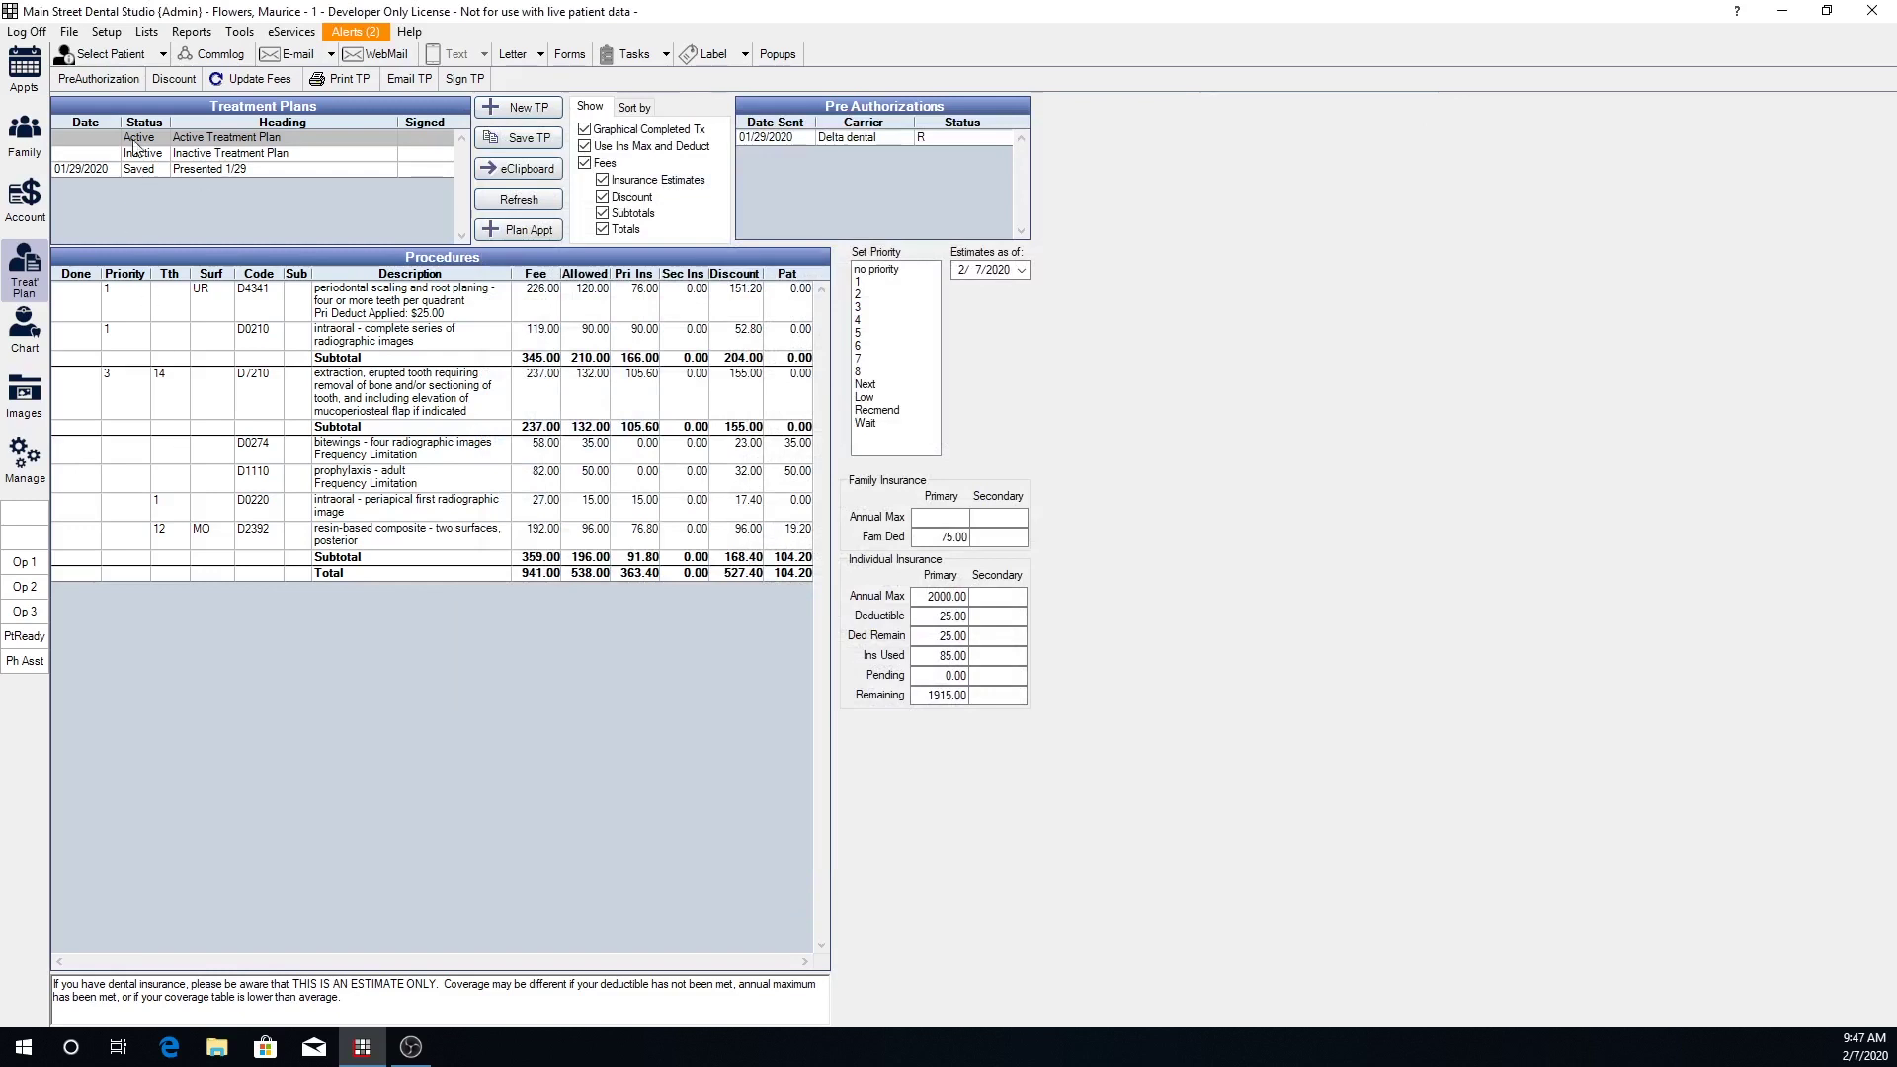
- View the inactive and the saved "Presented 1/29" treatment plans, and return to the active treatment plan
left_click(165, 155)
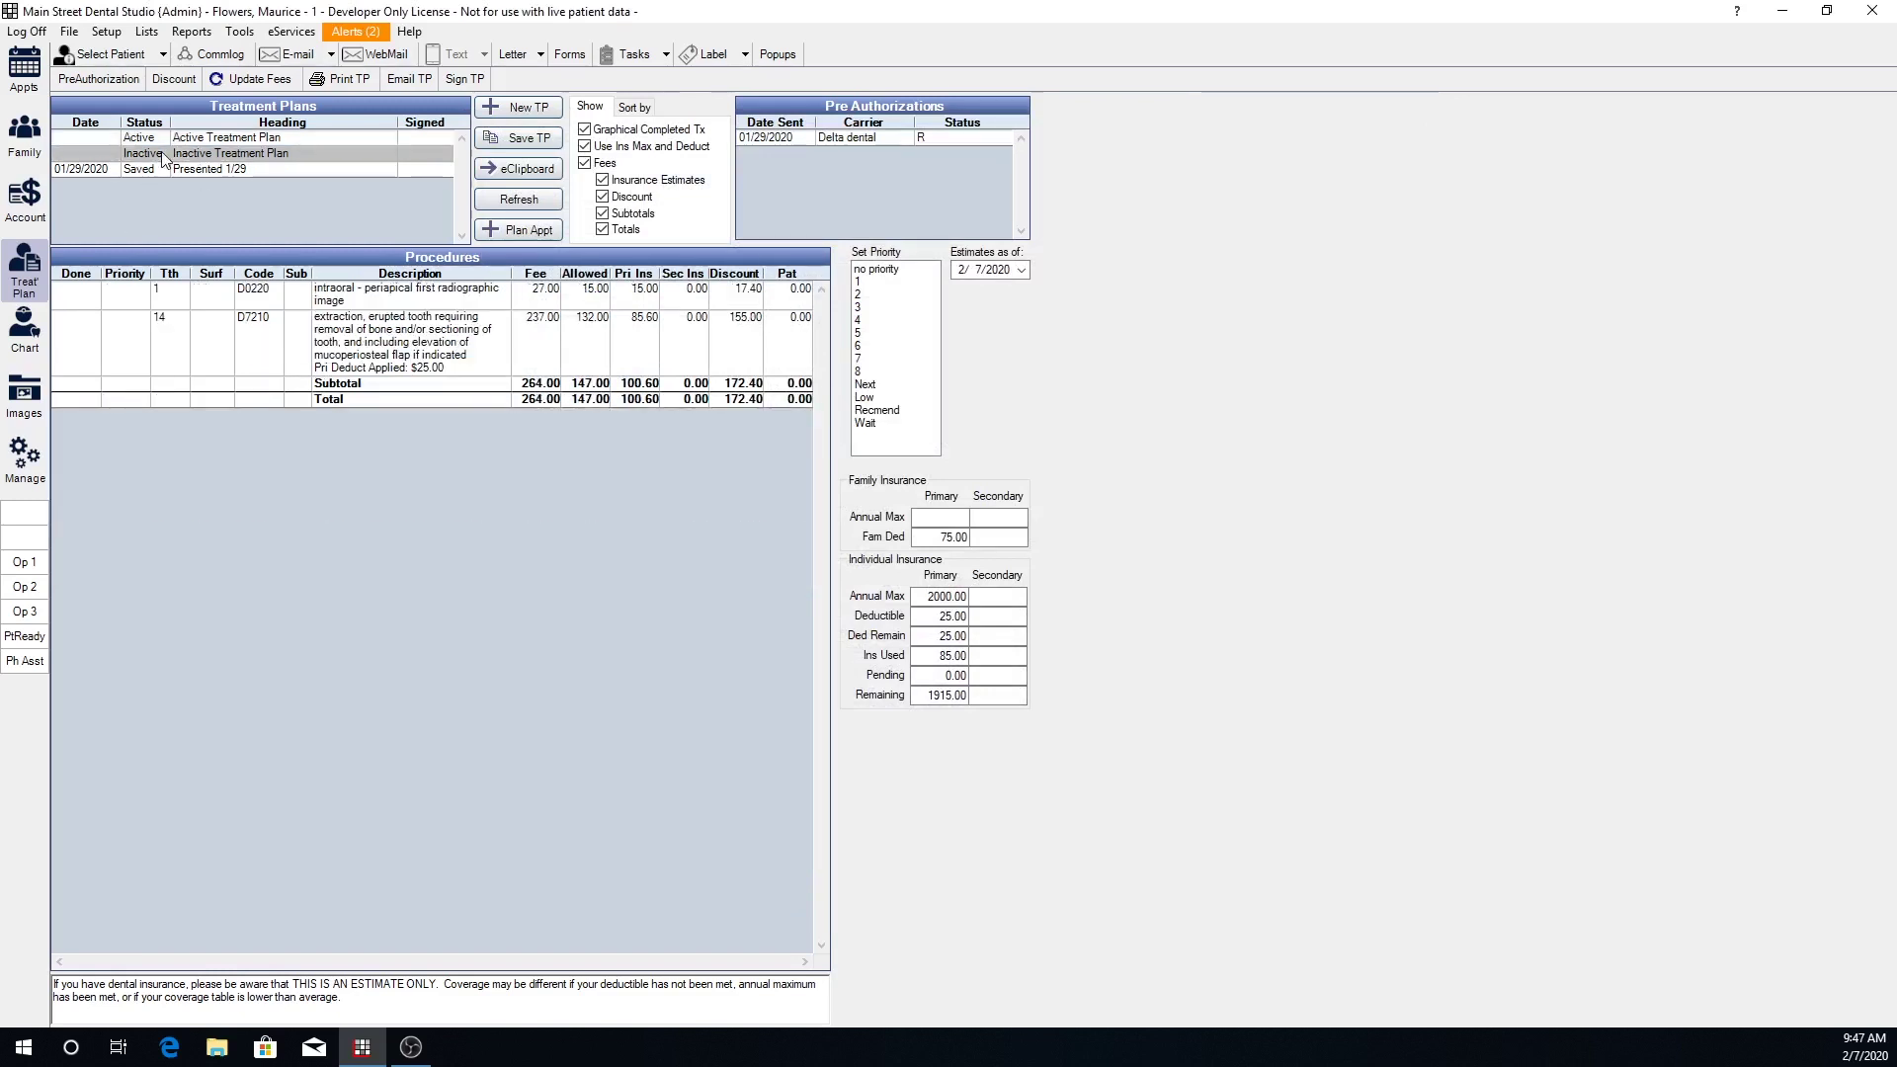
left_click(144, 170)
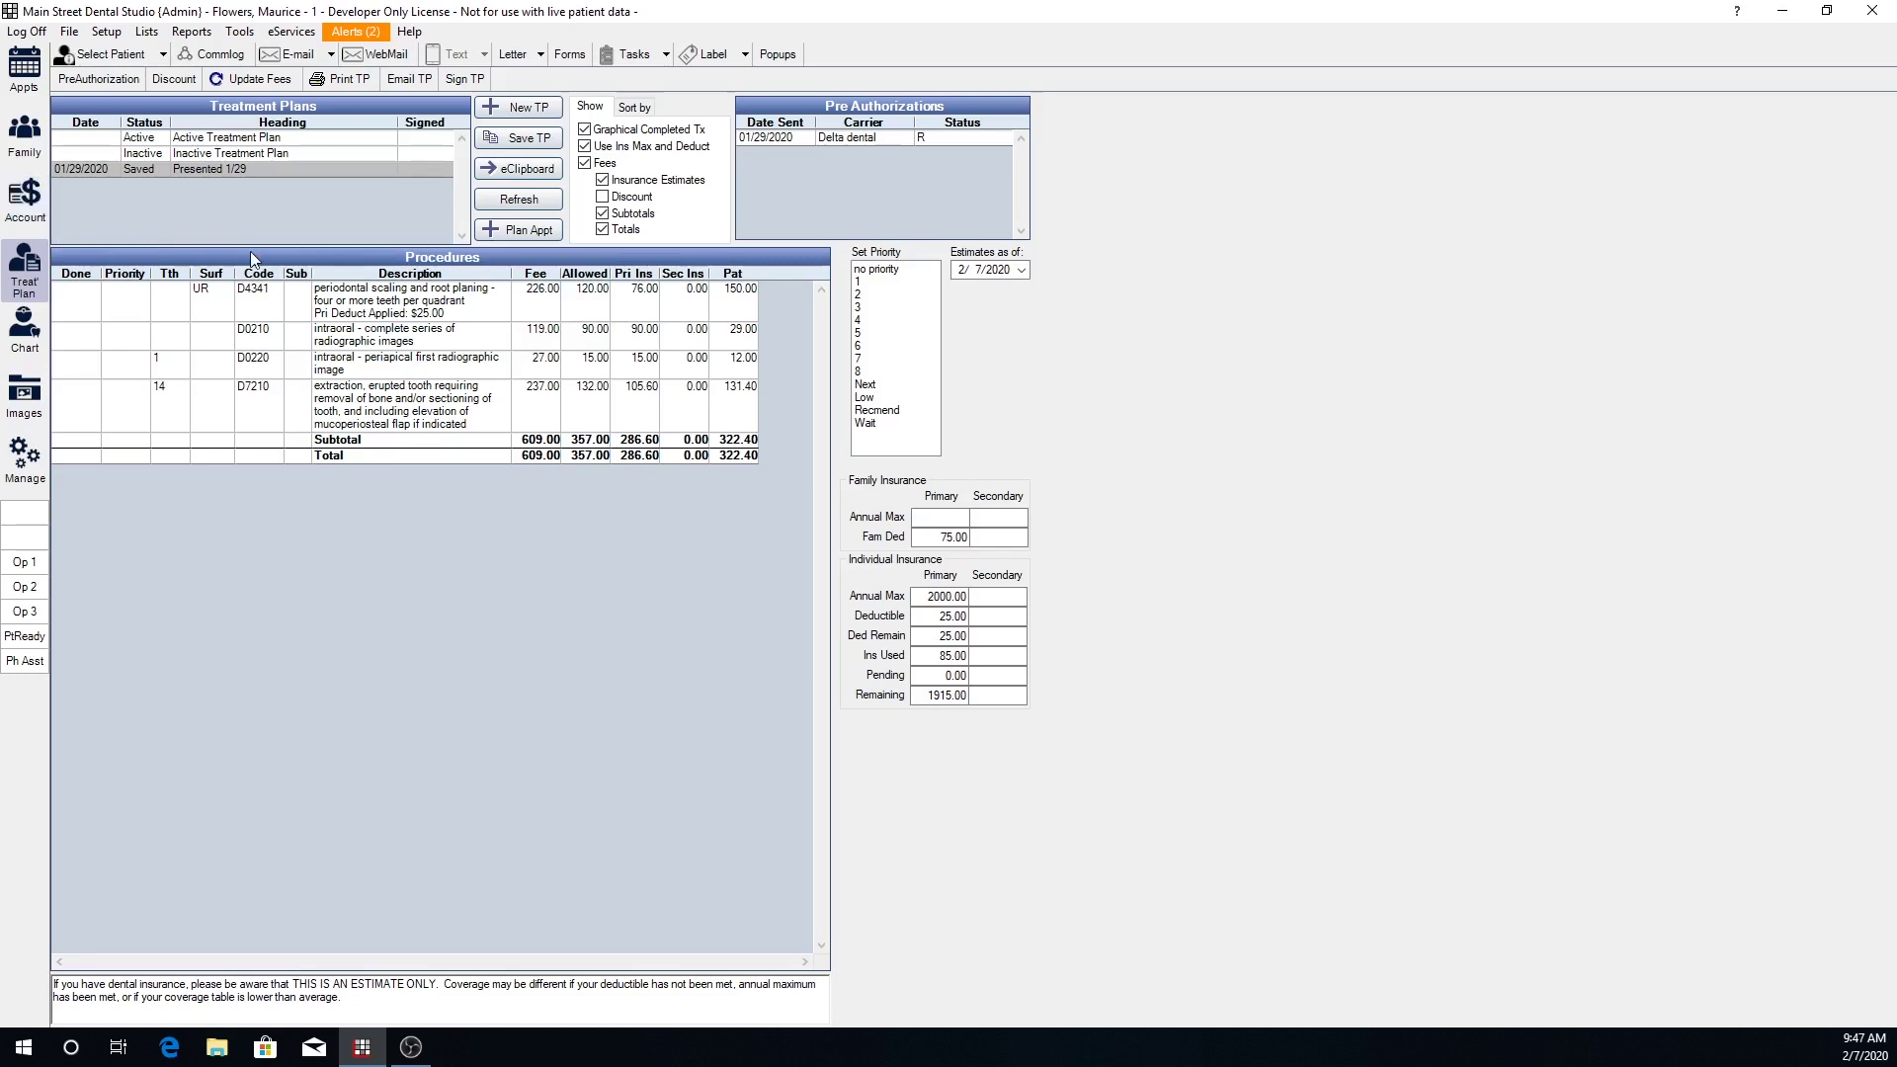
left_click(253, 140)
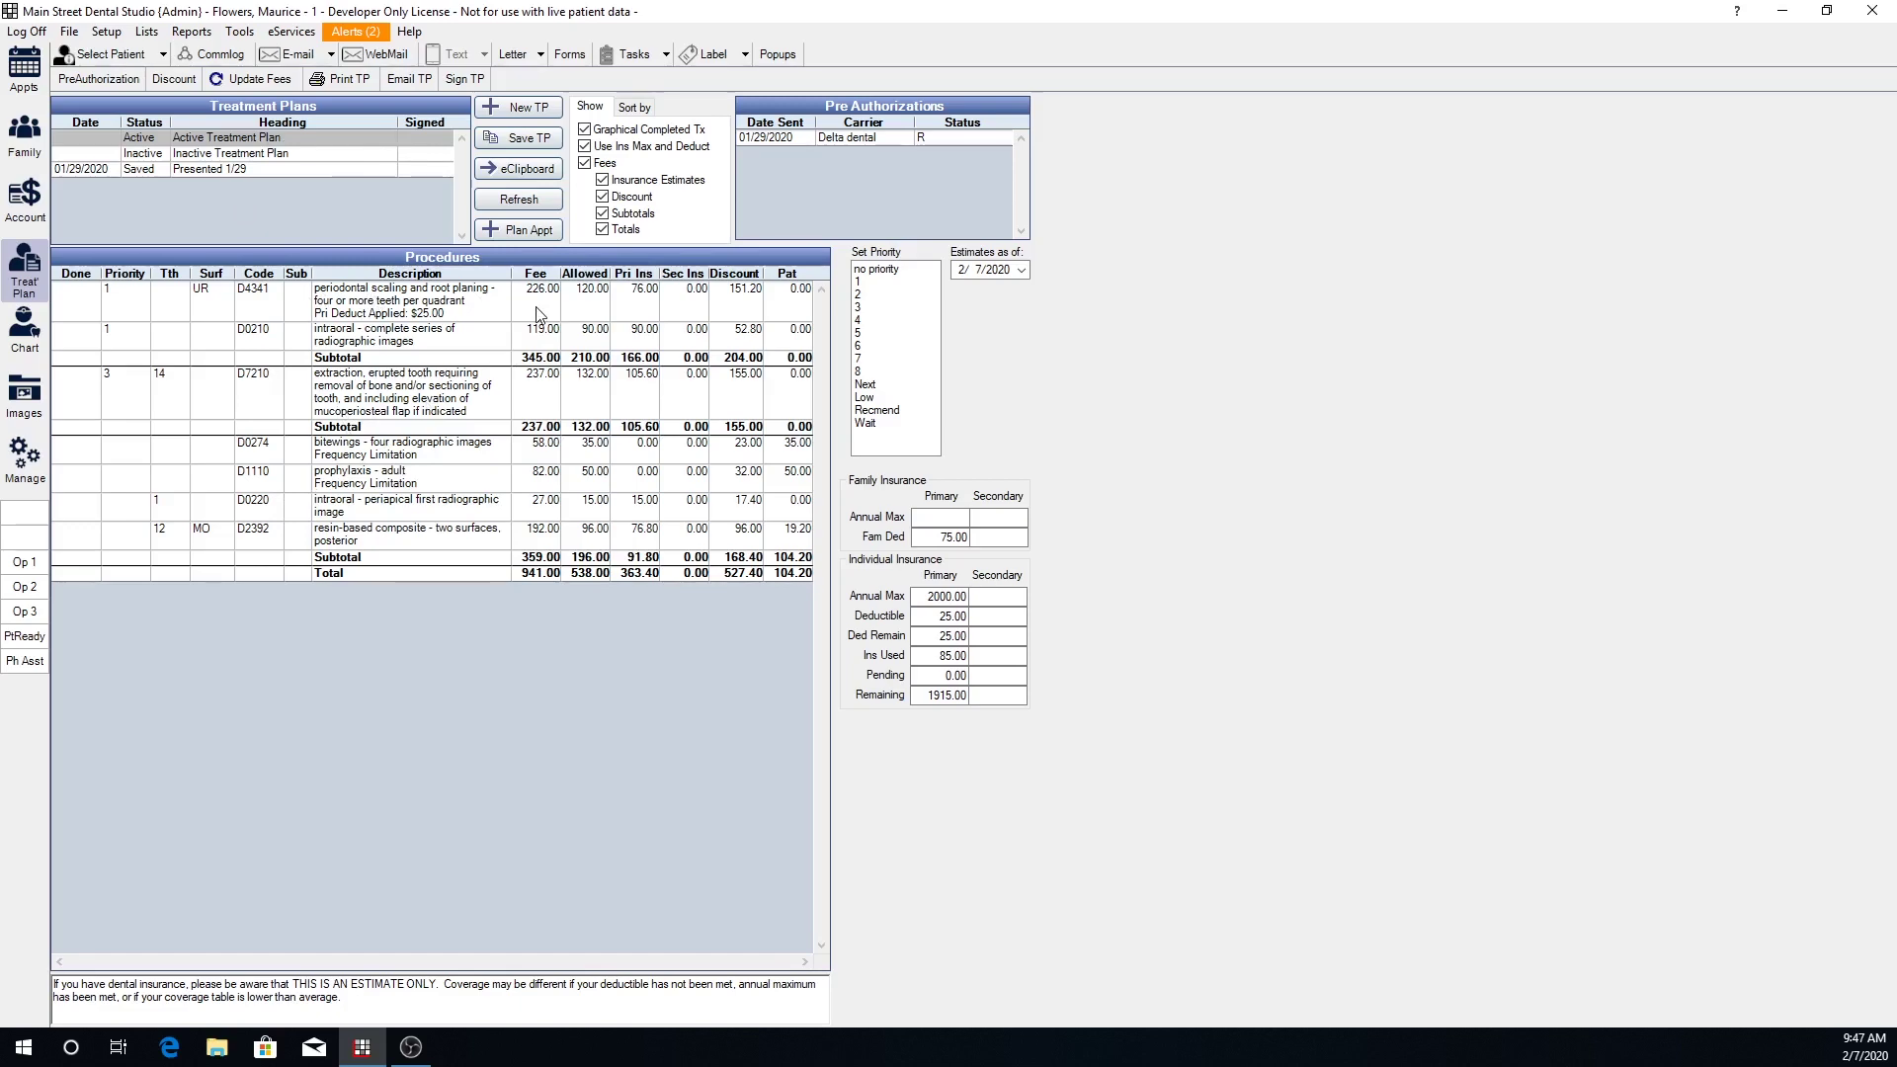
- Open the Delta dental estimate of the D4341 periodontal scaling procedure and examine its fee, PPO fee schedule and allowed amount
double_click(458, 308)
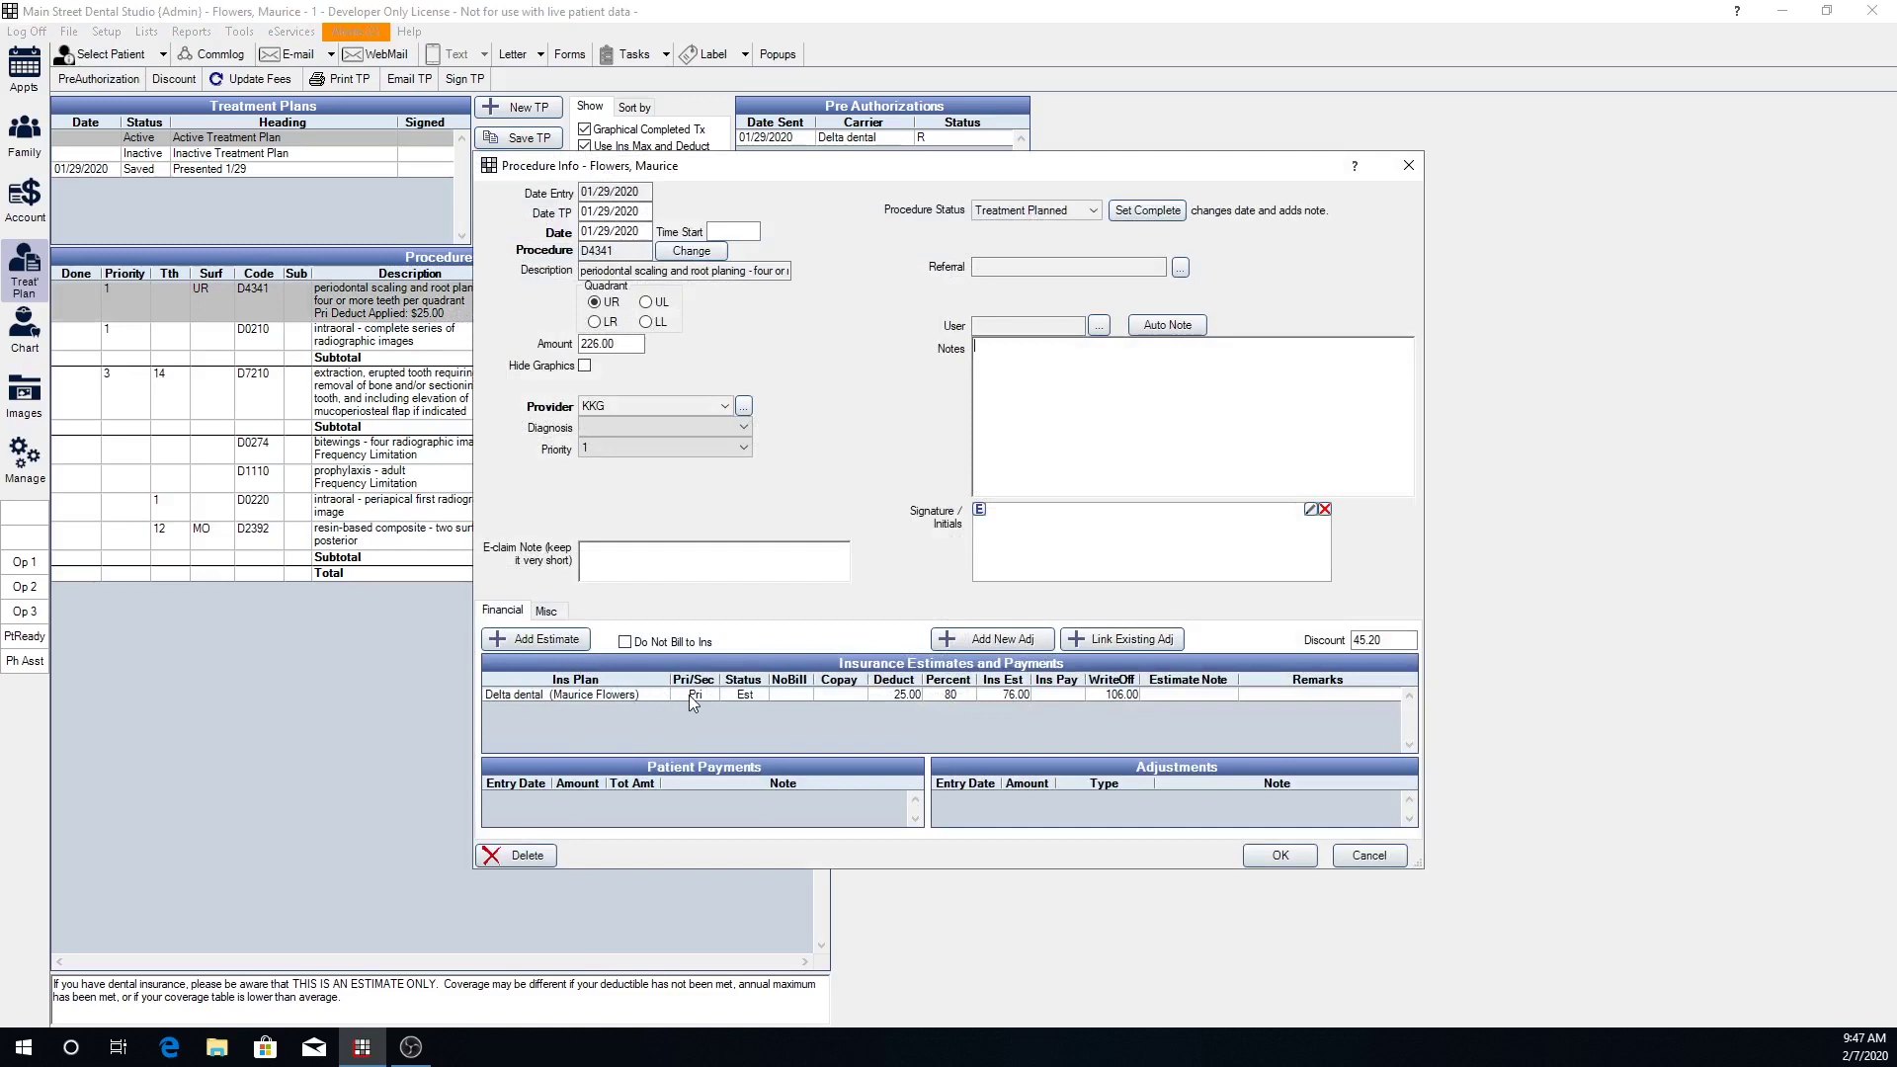
left_click(648, 695)
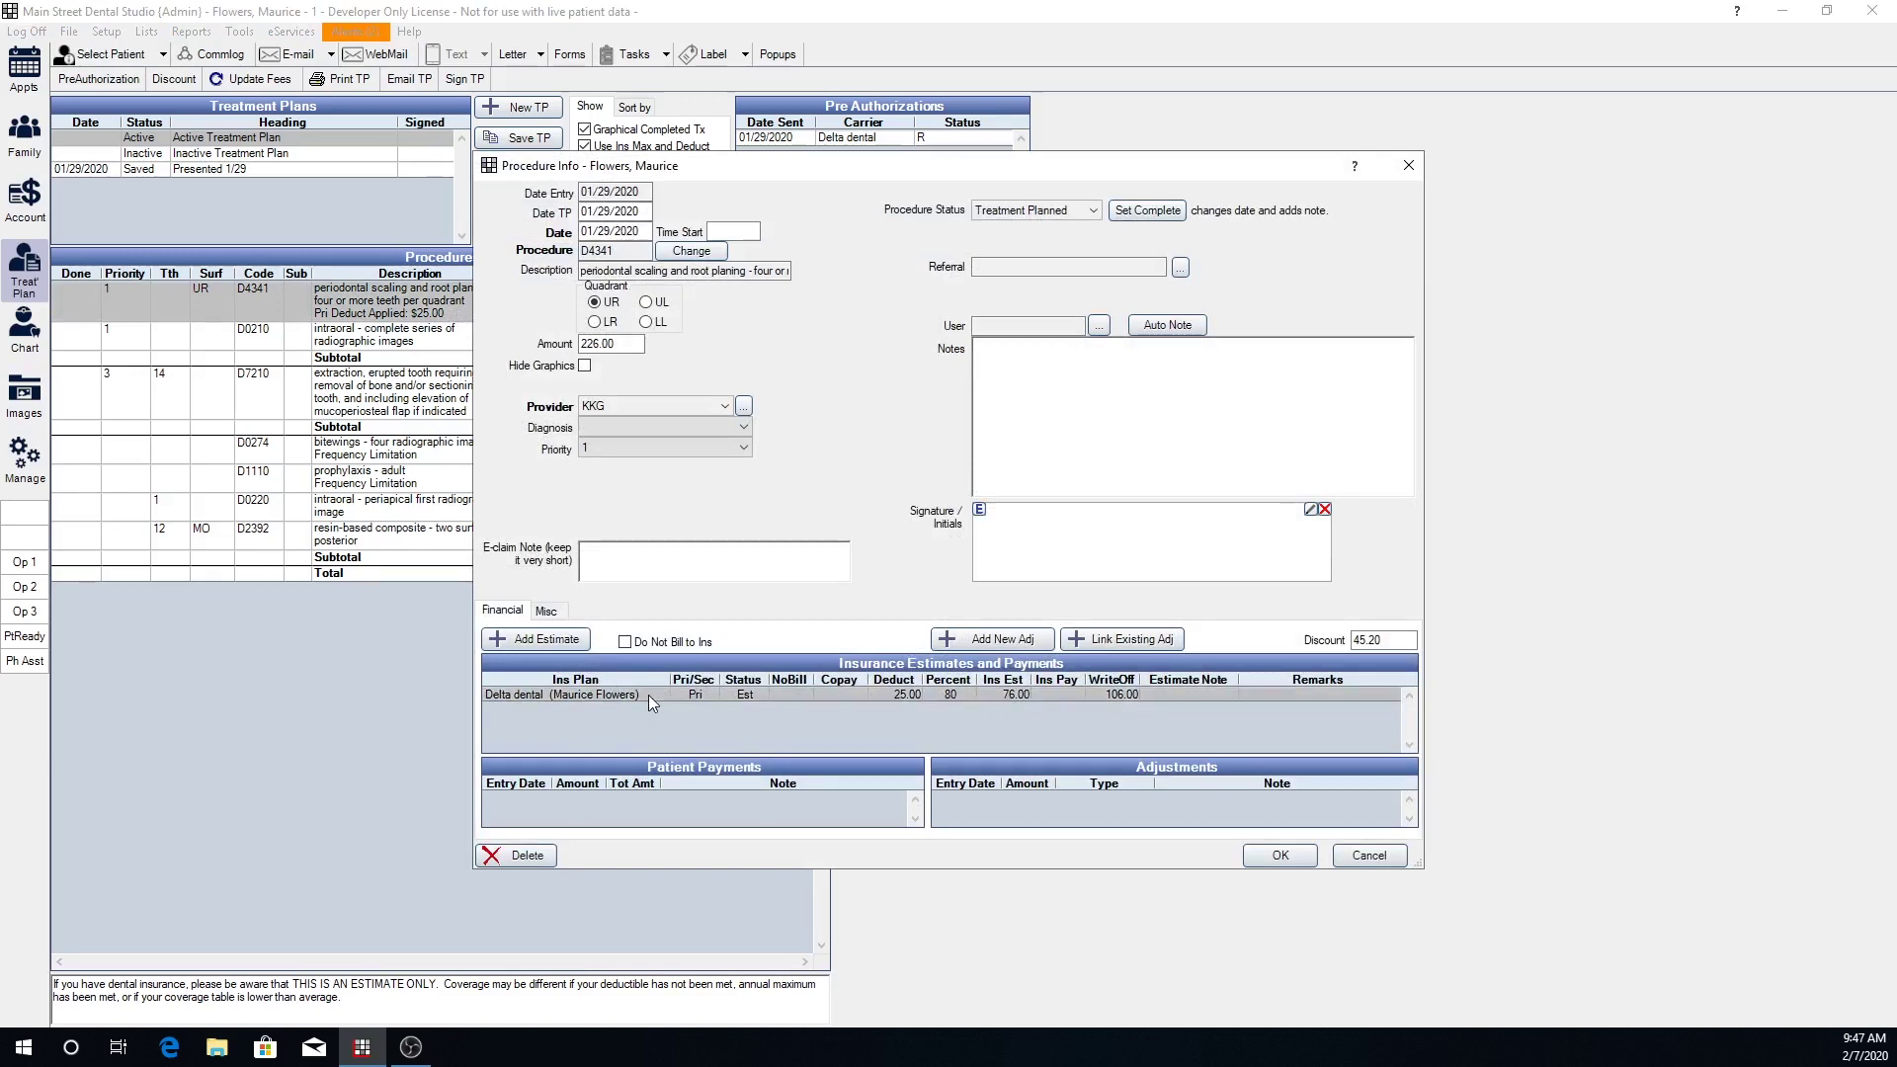
double_click(648, 696)
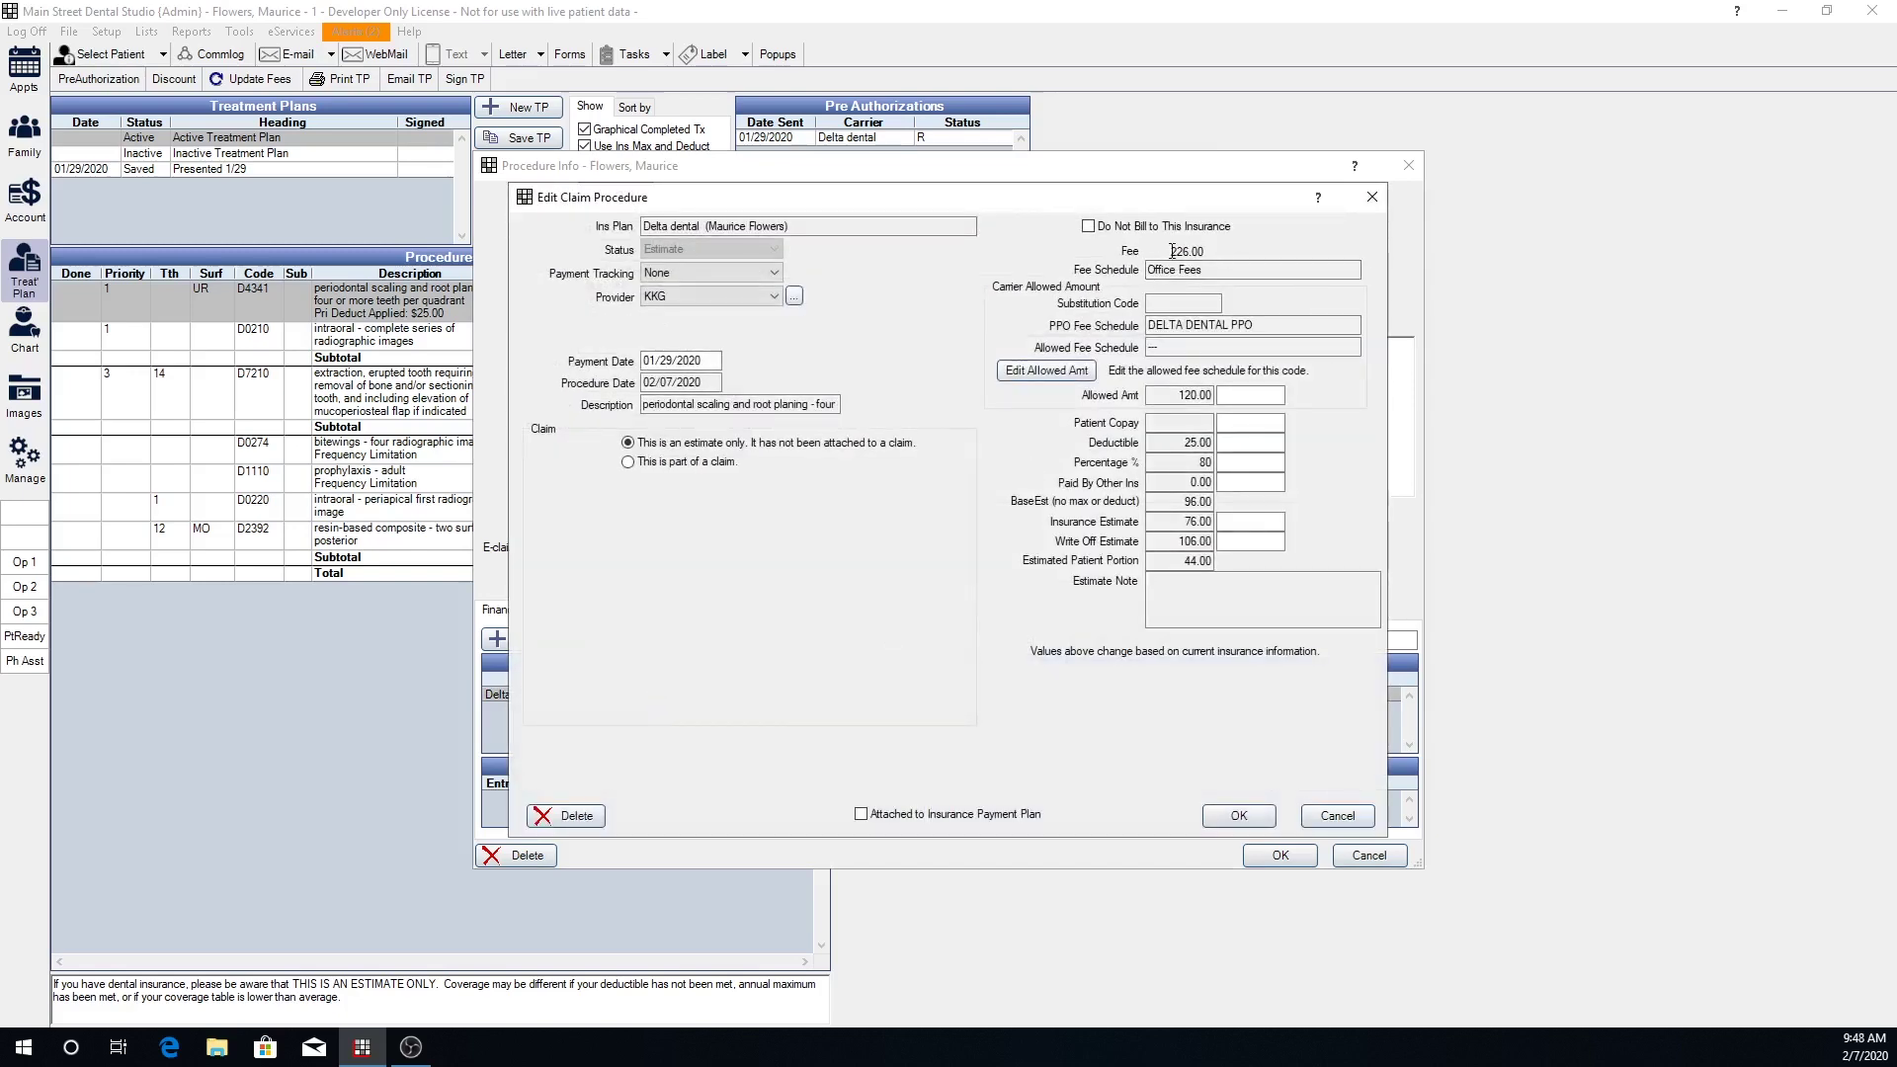
left_click_drag(1169, 251, 1234, 251)
left_click(1280, 329)
left_click_drag(1281, 329, 1029, 339)
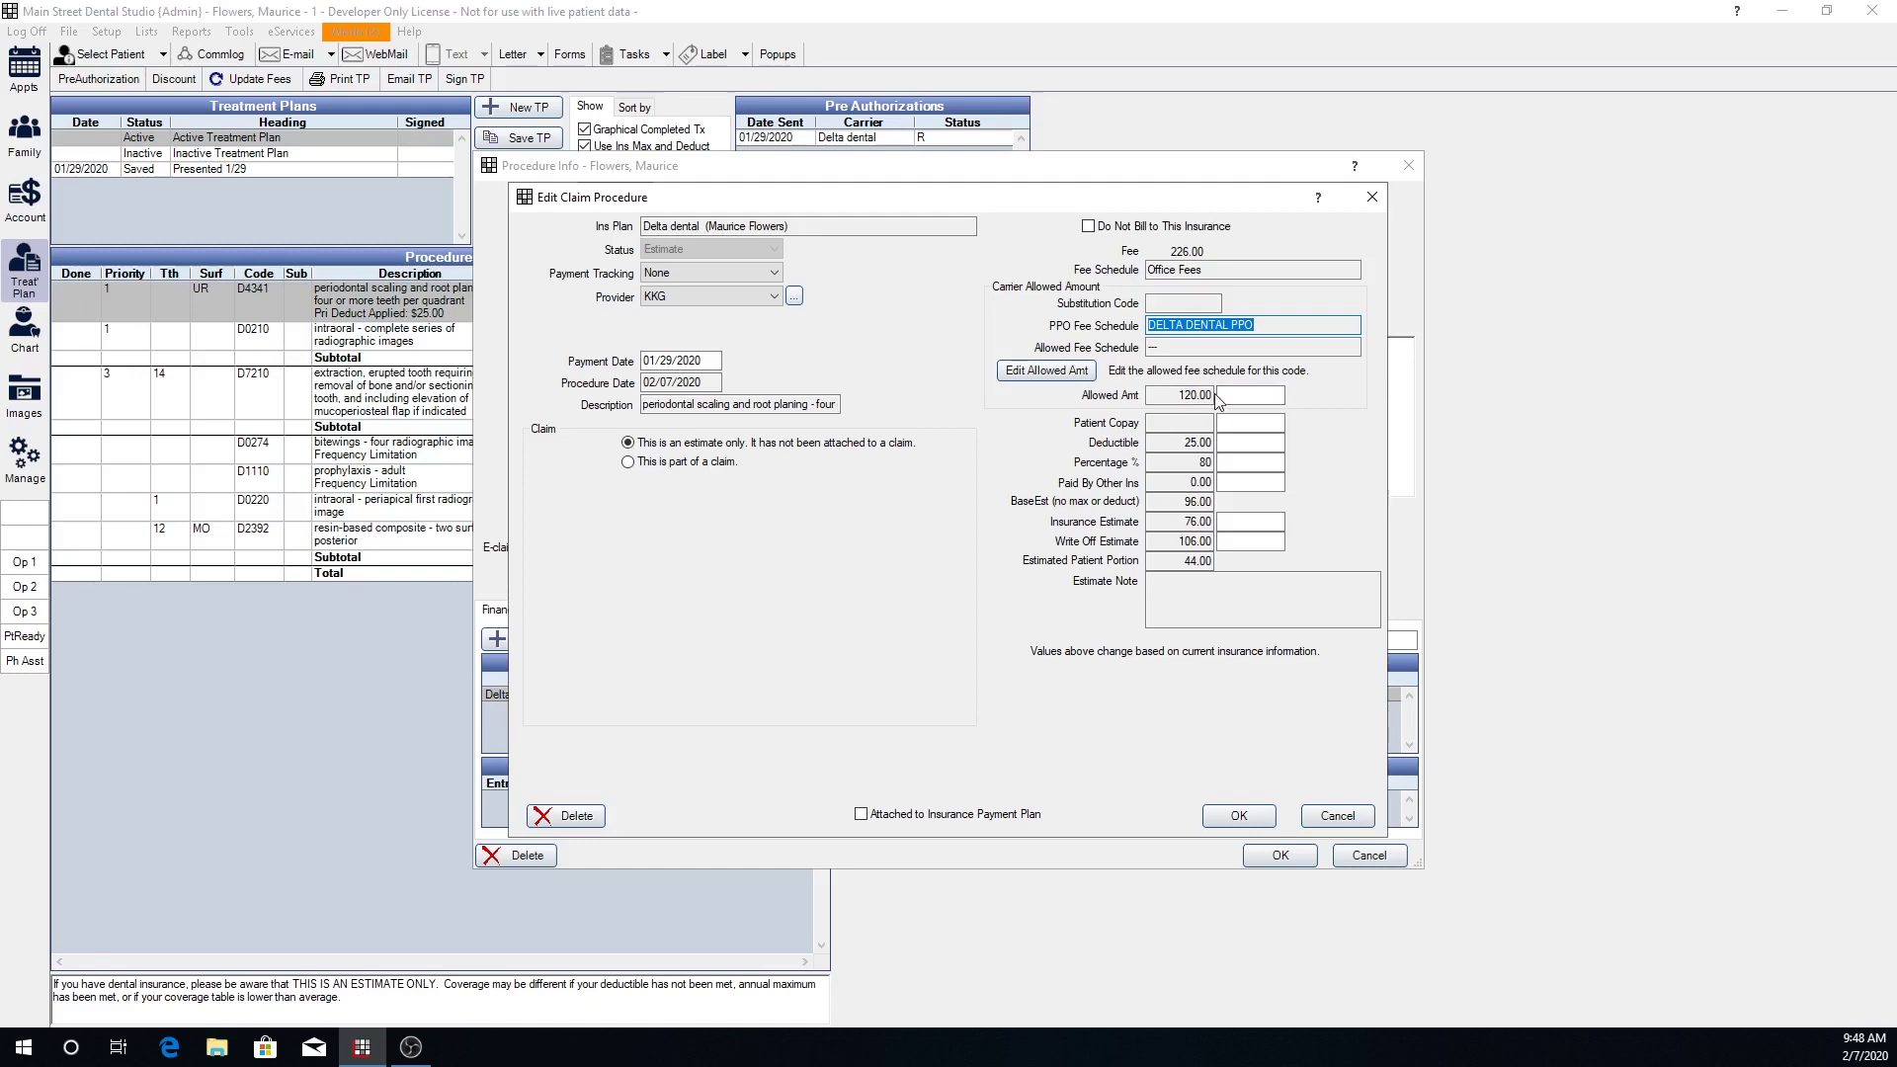
left_click_drag(1176, 395, 1214, 396)
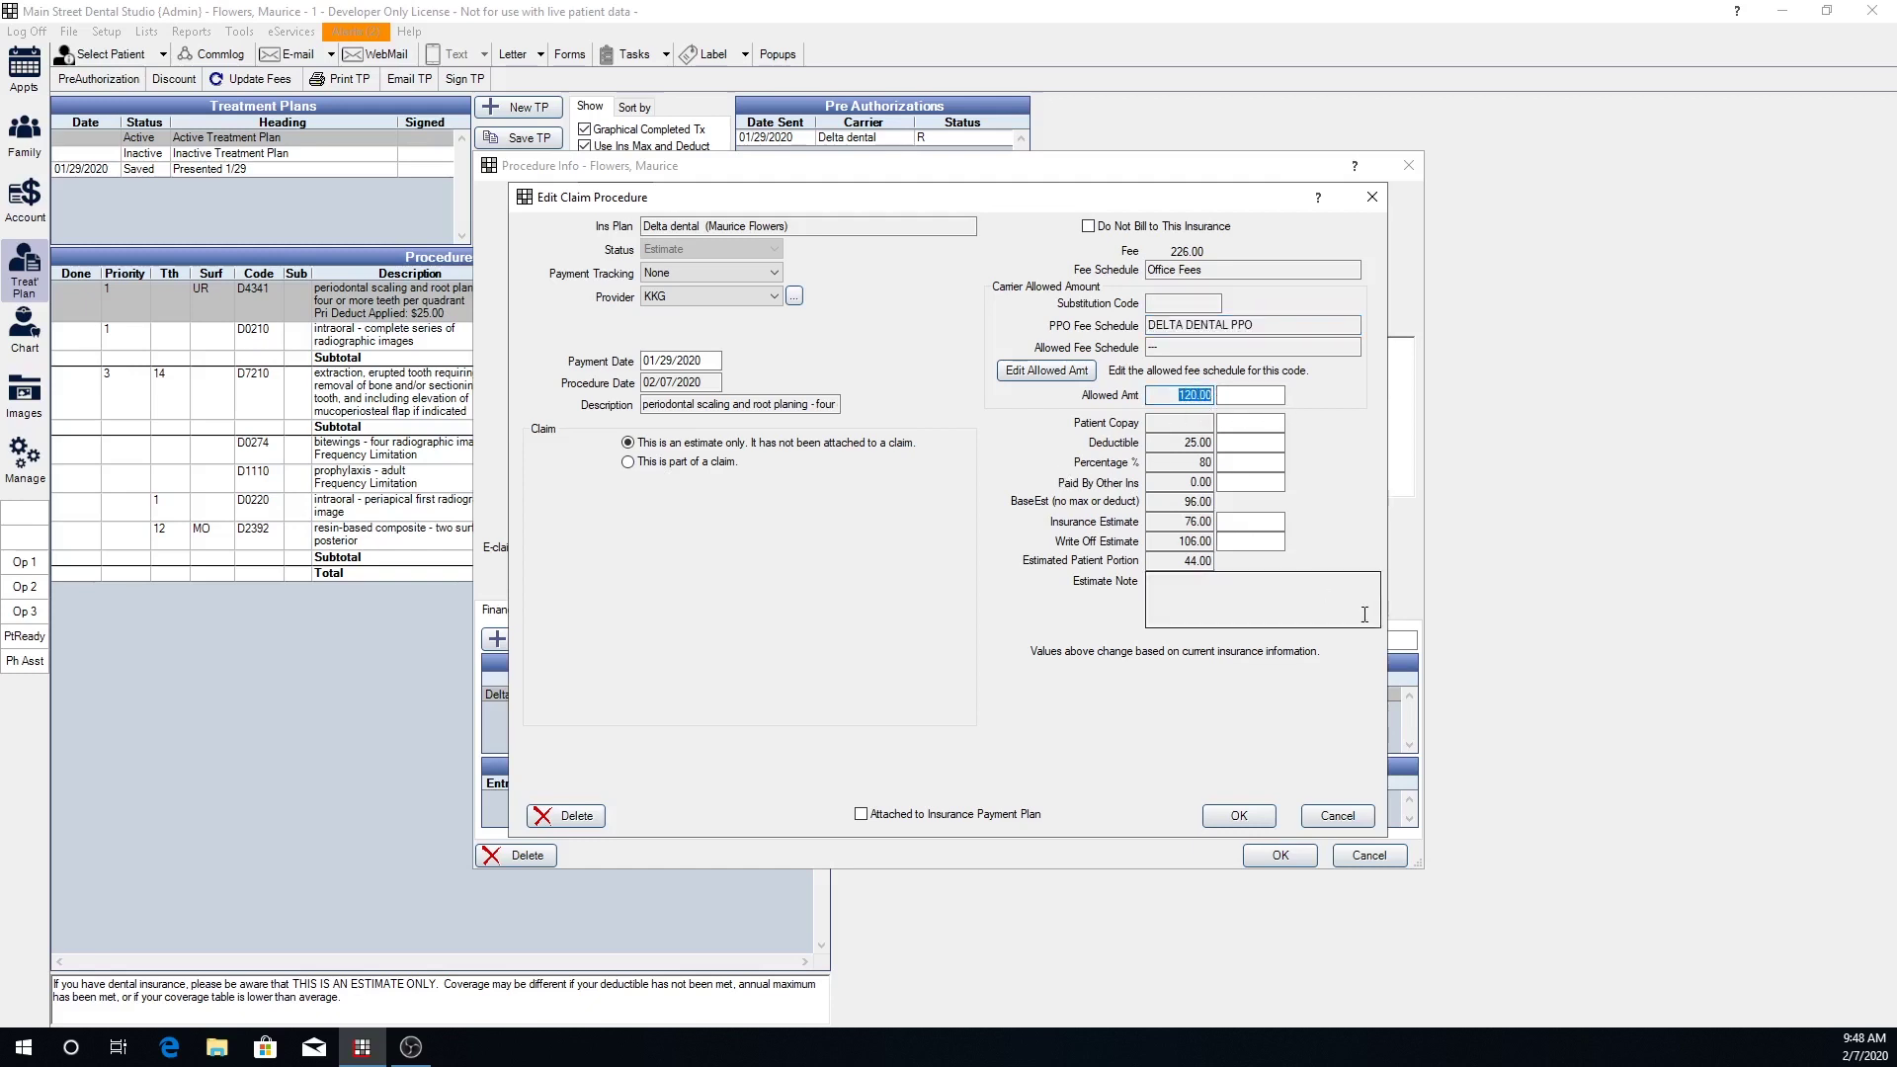
- Examine the estimate's calculated values from patient copay and deductible down to insurance estimate, write-off and estimated patient portion
left_click(1188, 423)
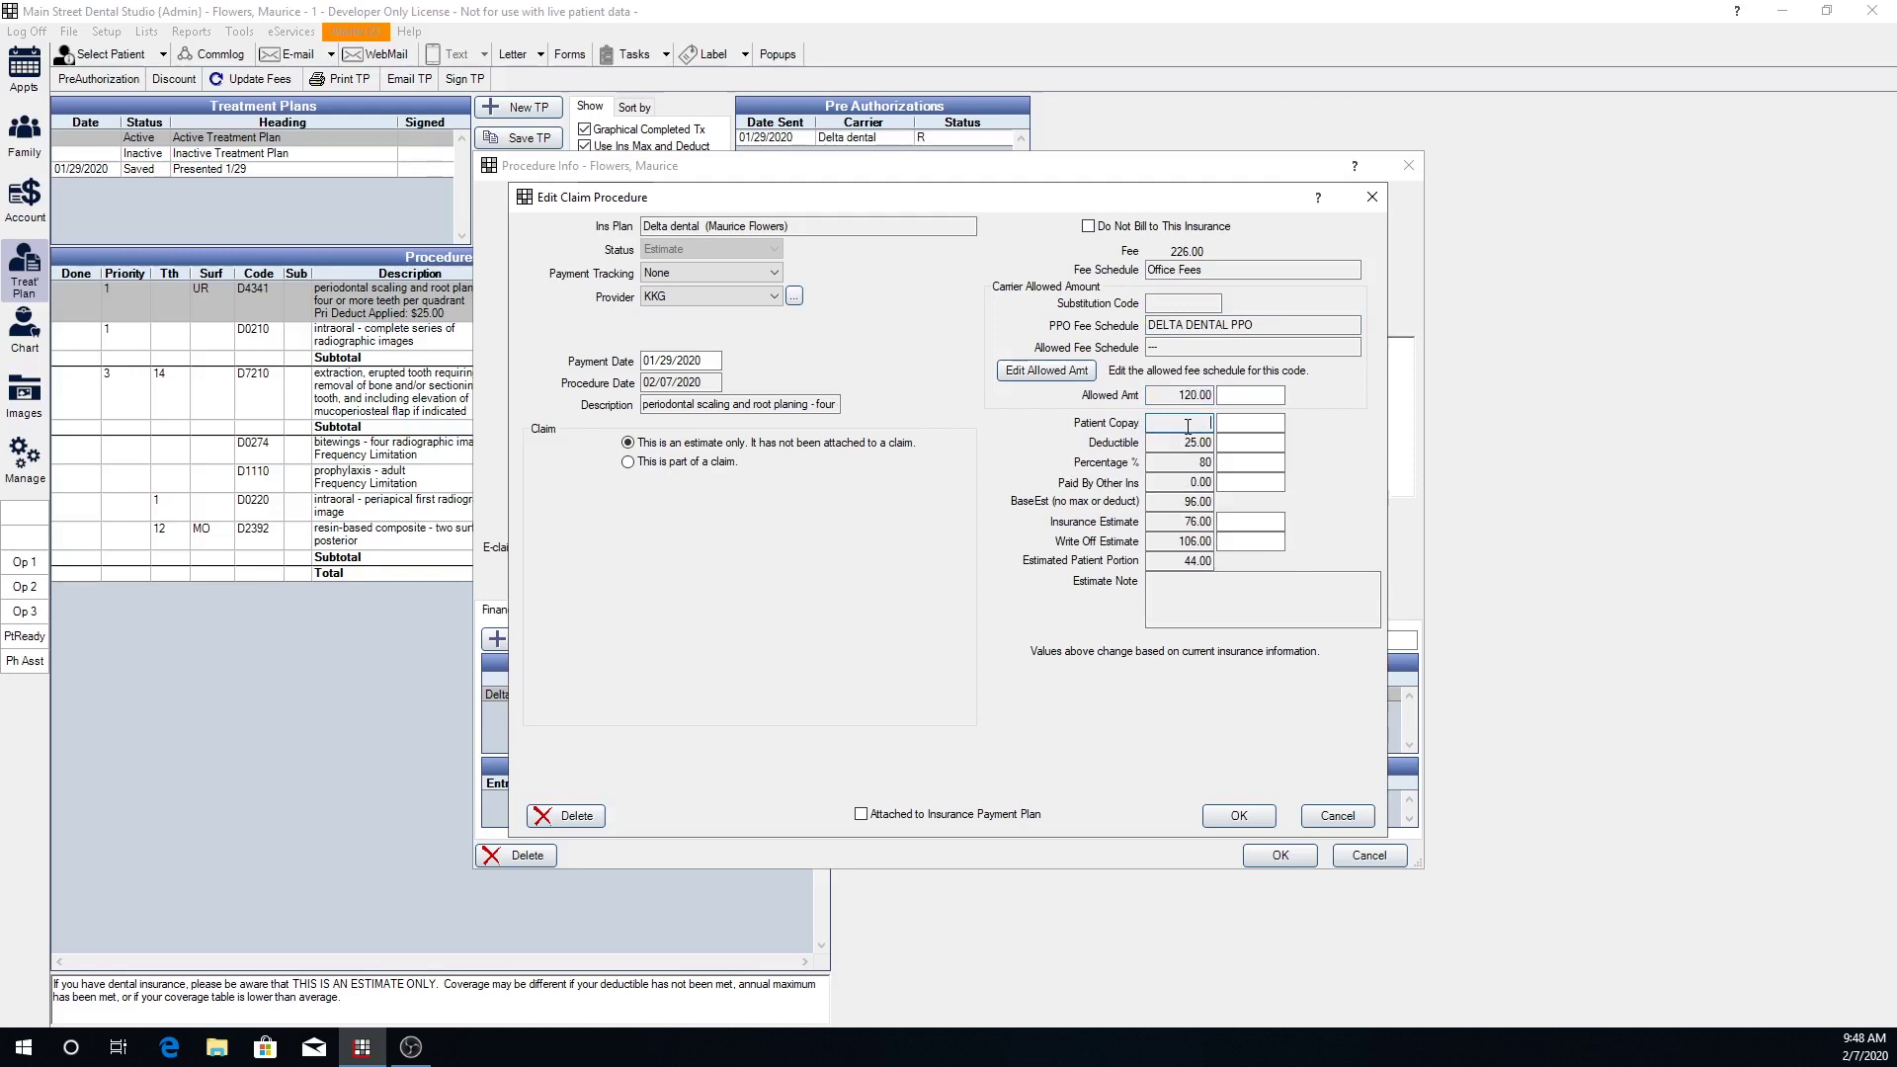
left_click_drag(1183, 443, 1217, 443)
key("Tab")
left_click_drag(1175, 487, 1213, 487)
left_click(1178, 506)
double_click(1175, 506)
left_click(1170, 523)
key("Tab")
key("shift+Tab")
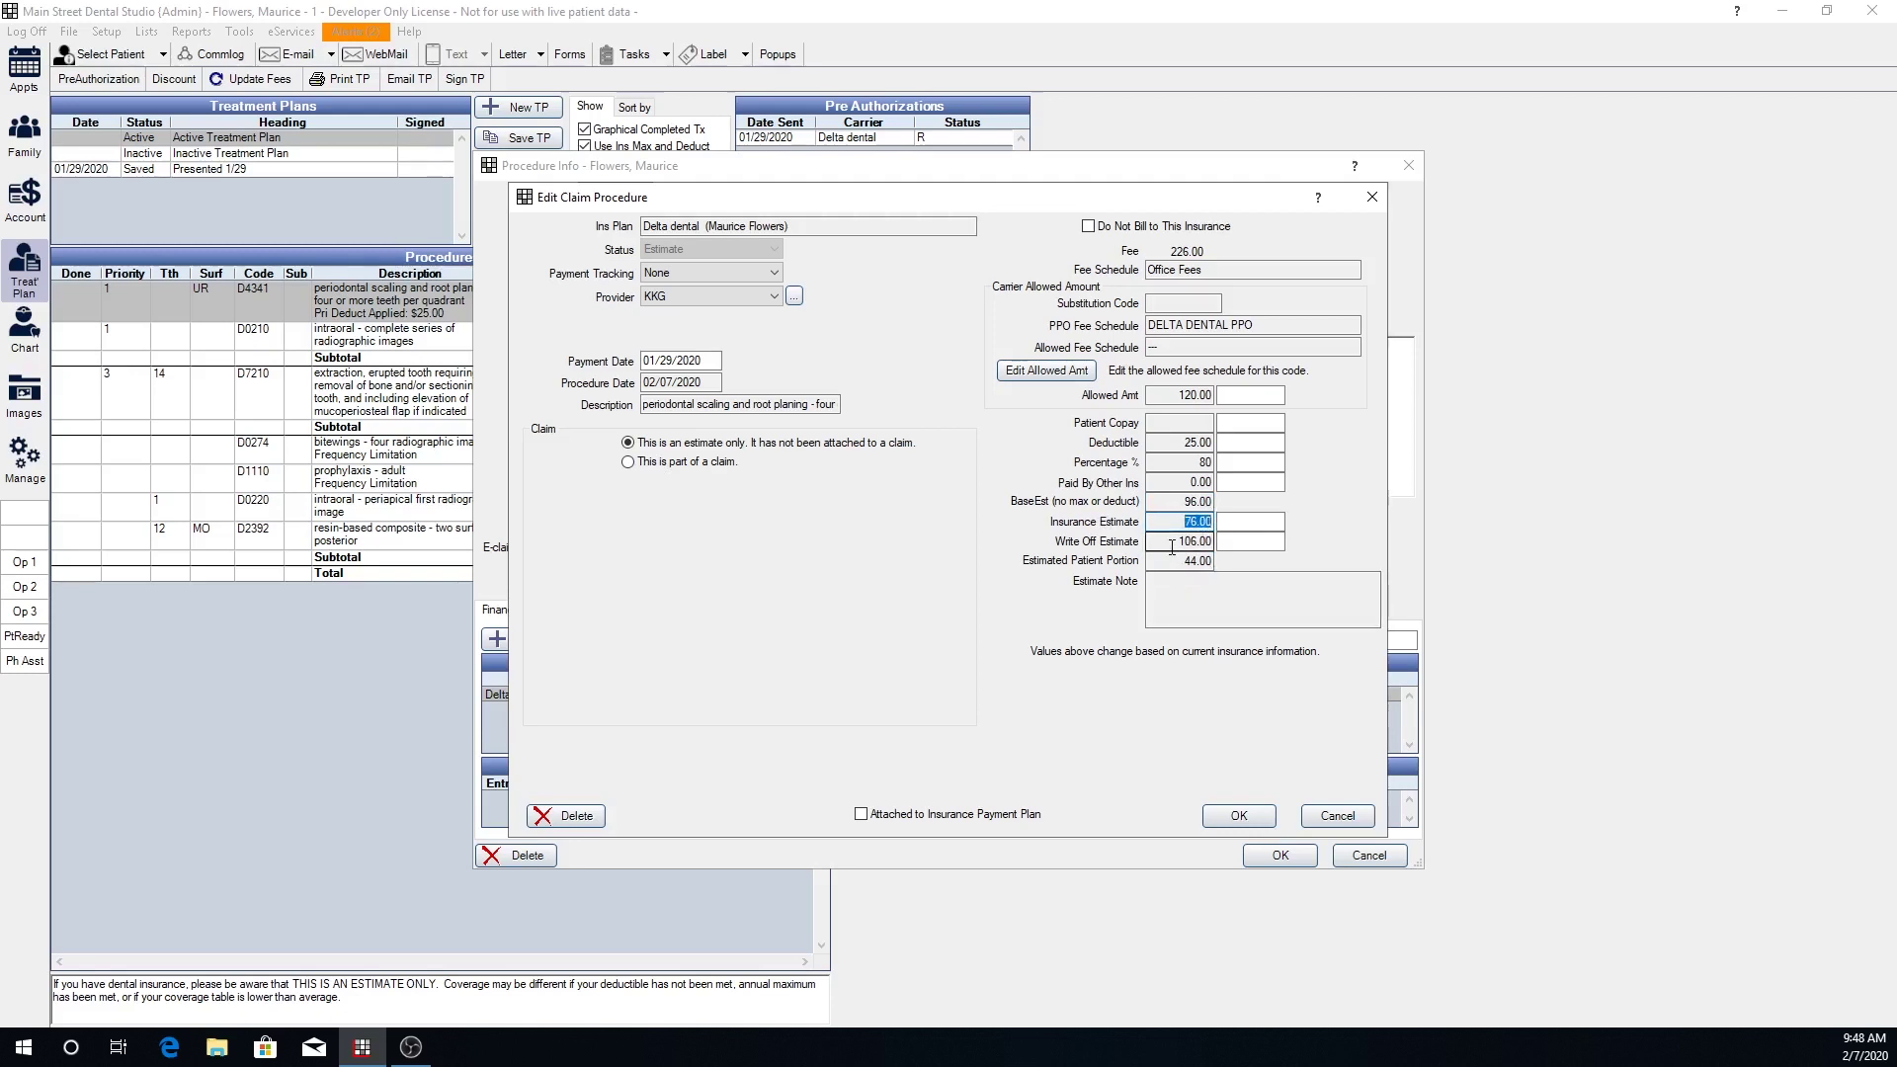
key("Tab")
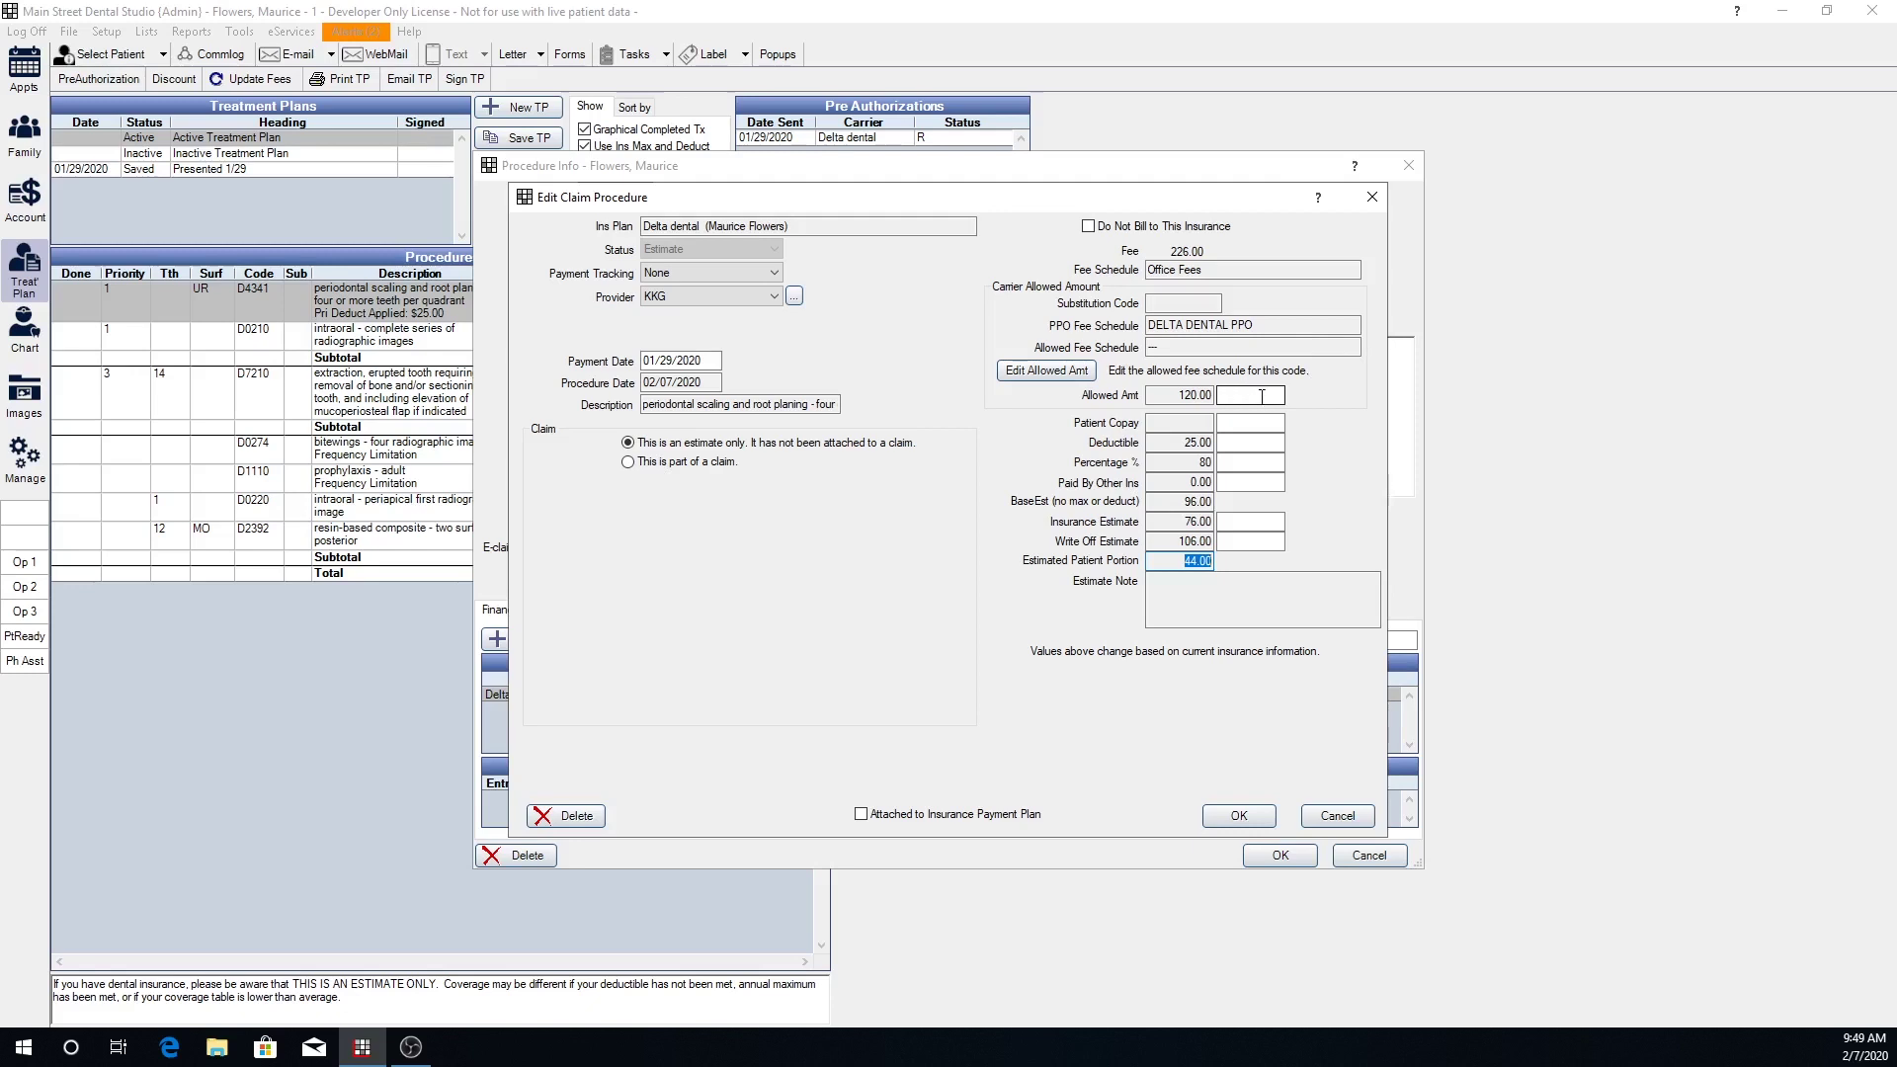
- Override the patient copay with 10 and save both the claim estimate and the procedure
left_click(1246, 421)
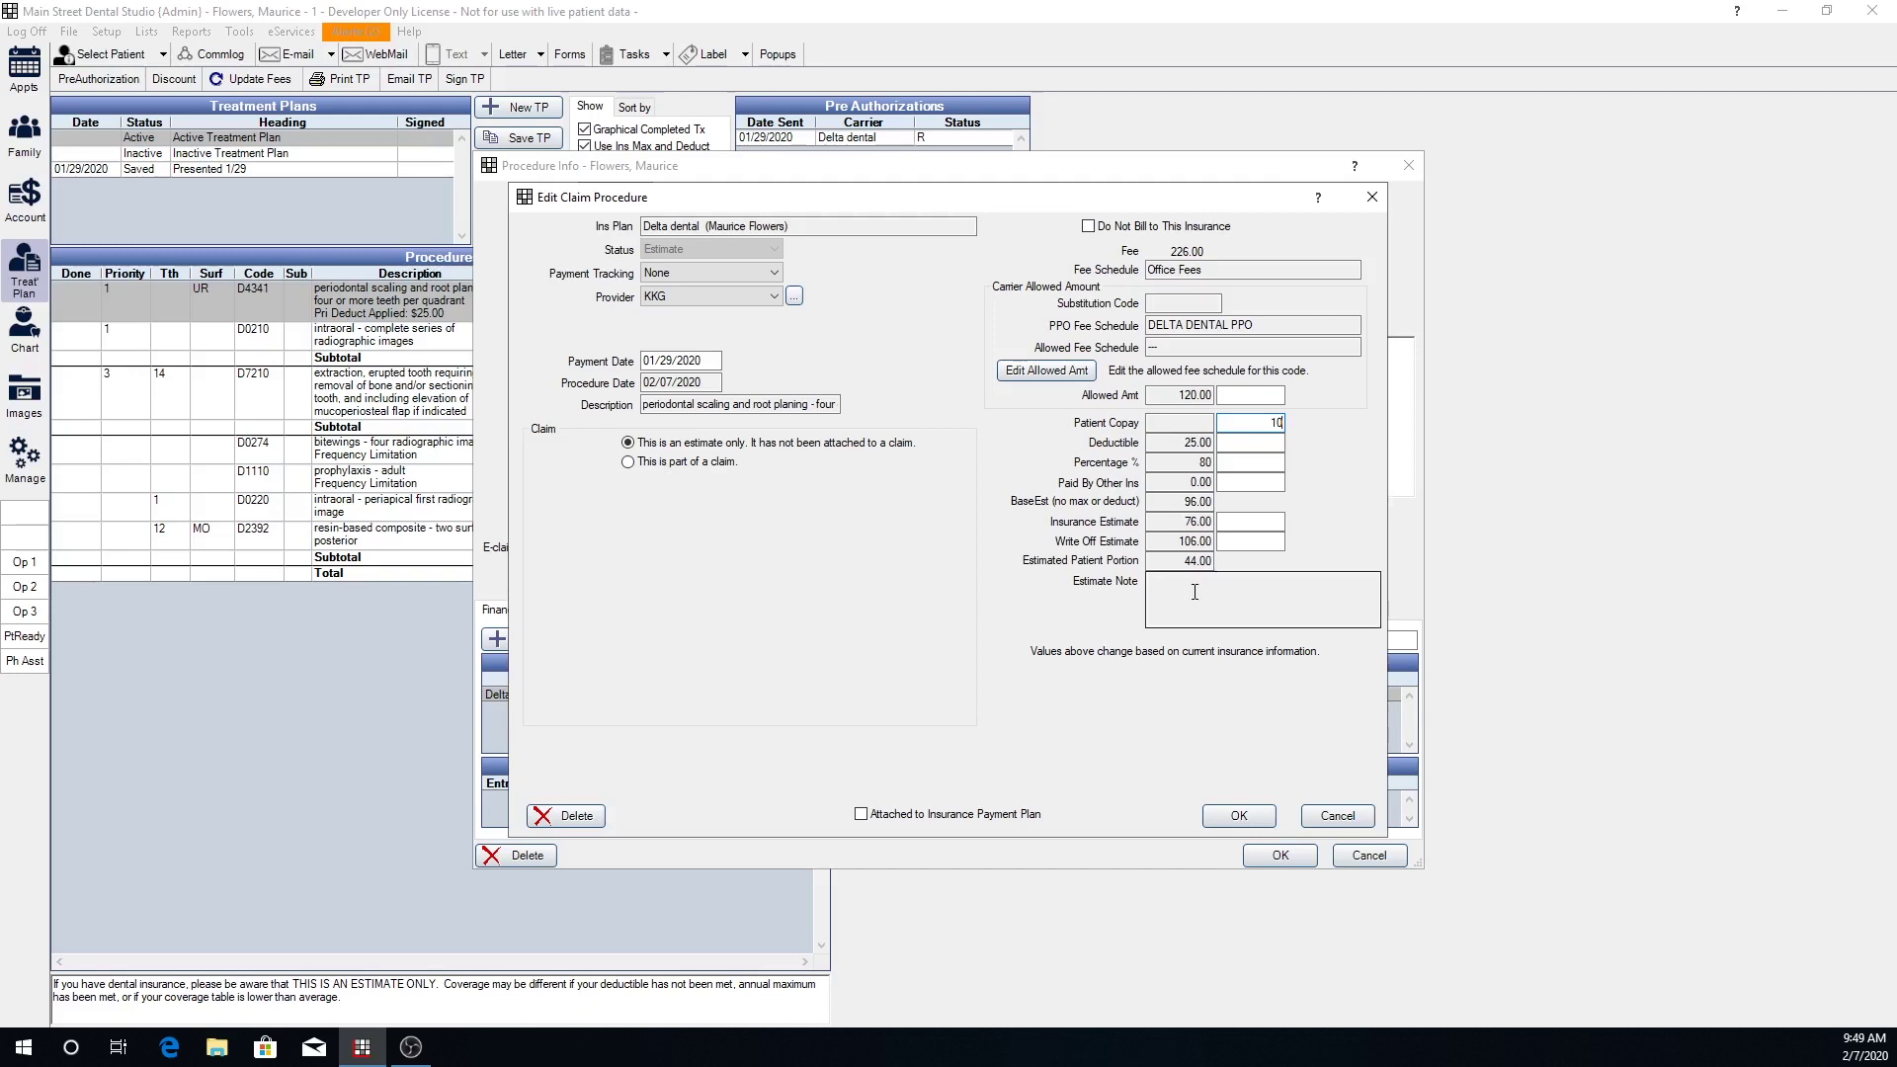
left_click(1237, 816)
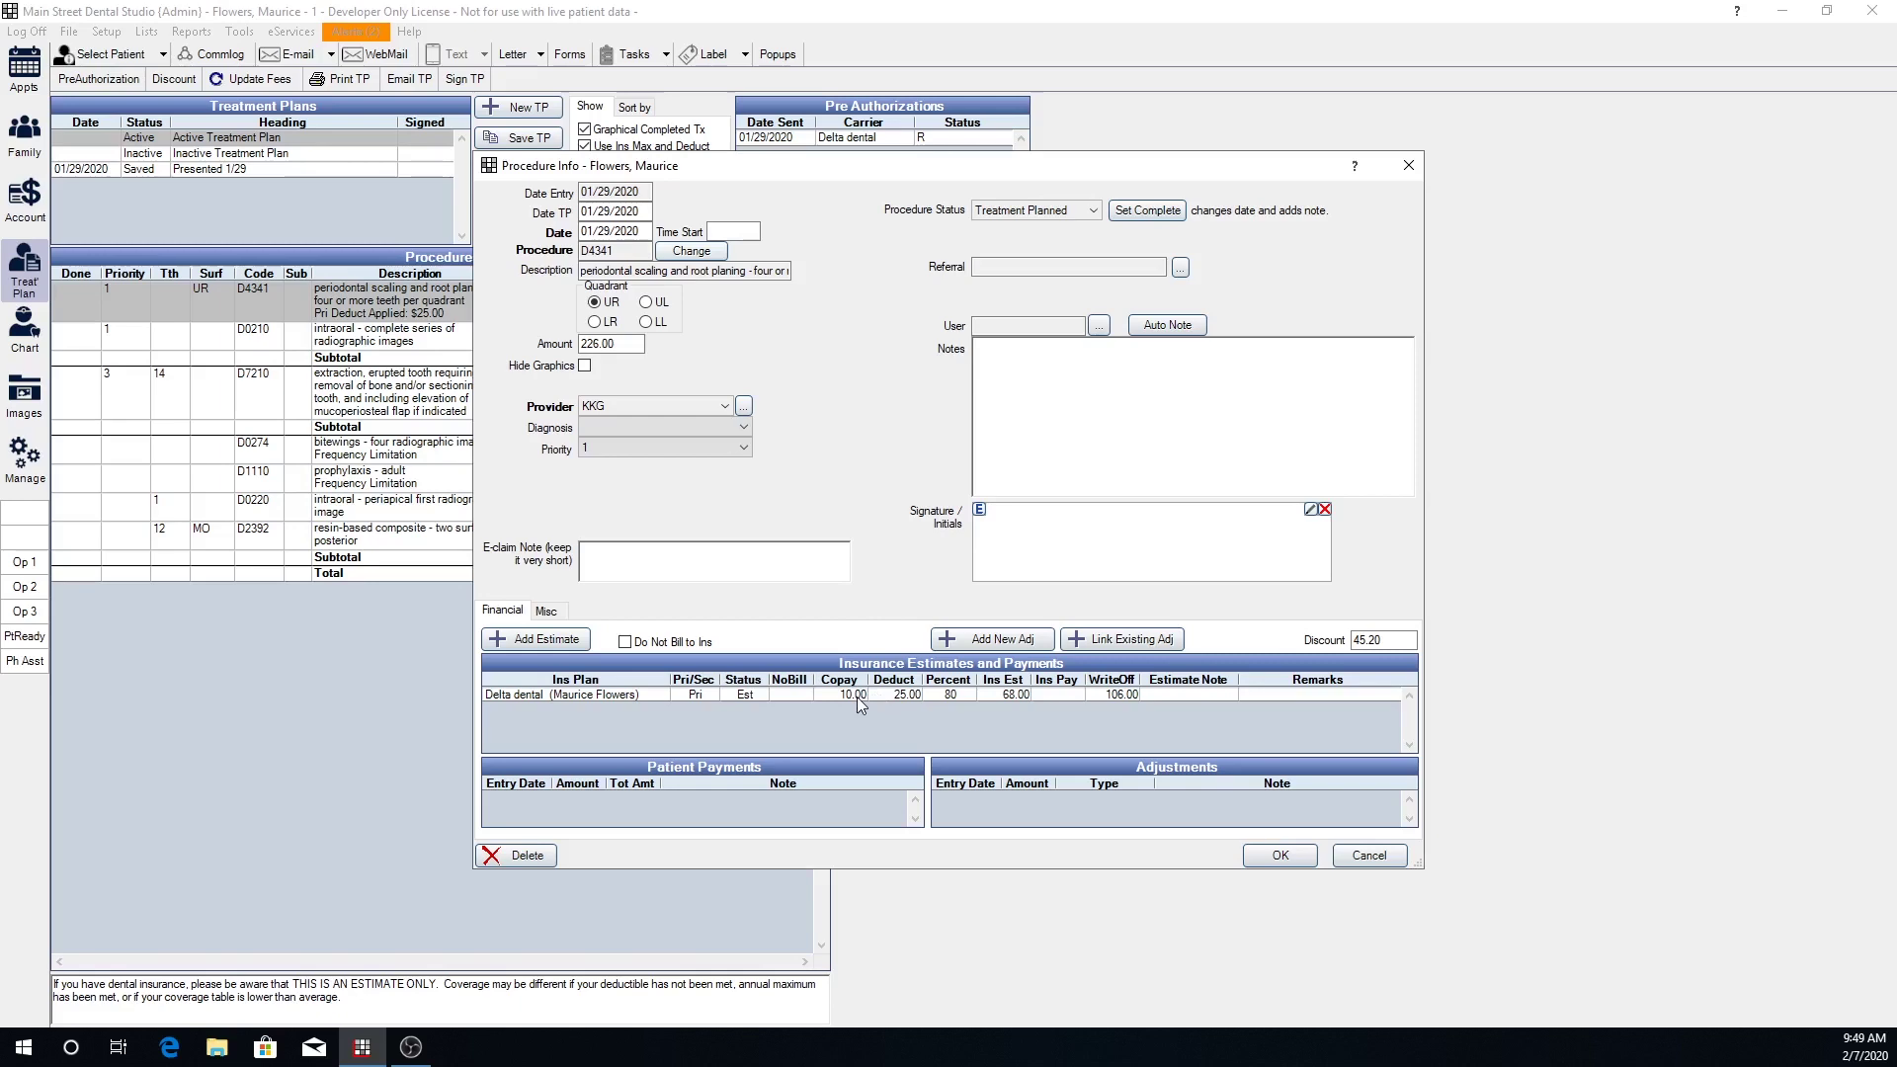
left_click(1281, 855)
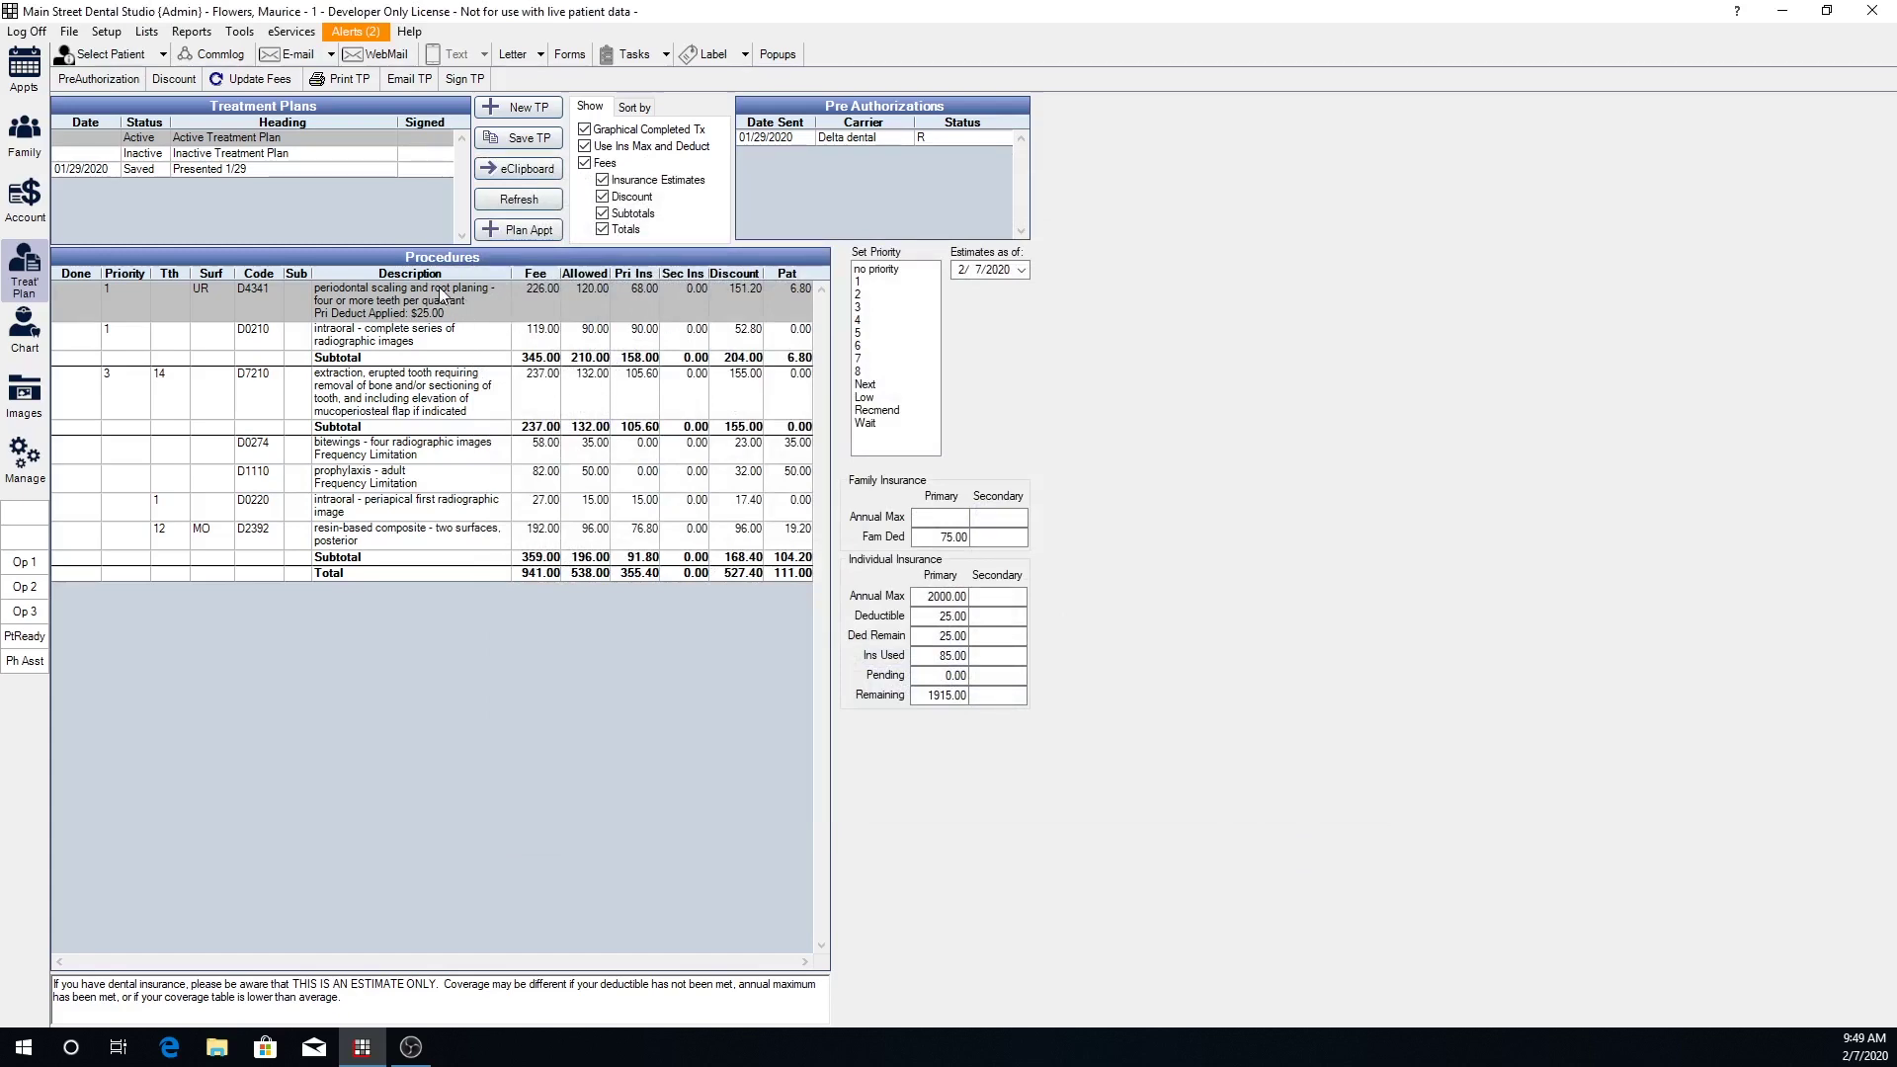
- Reopen the Delta dental estimate of the D4341 procedure and compare its fee, allowed amount and write-off estimate
double_click(442, 294)
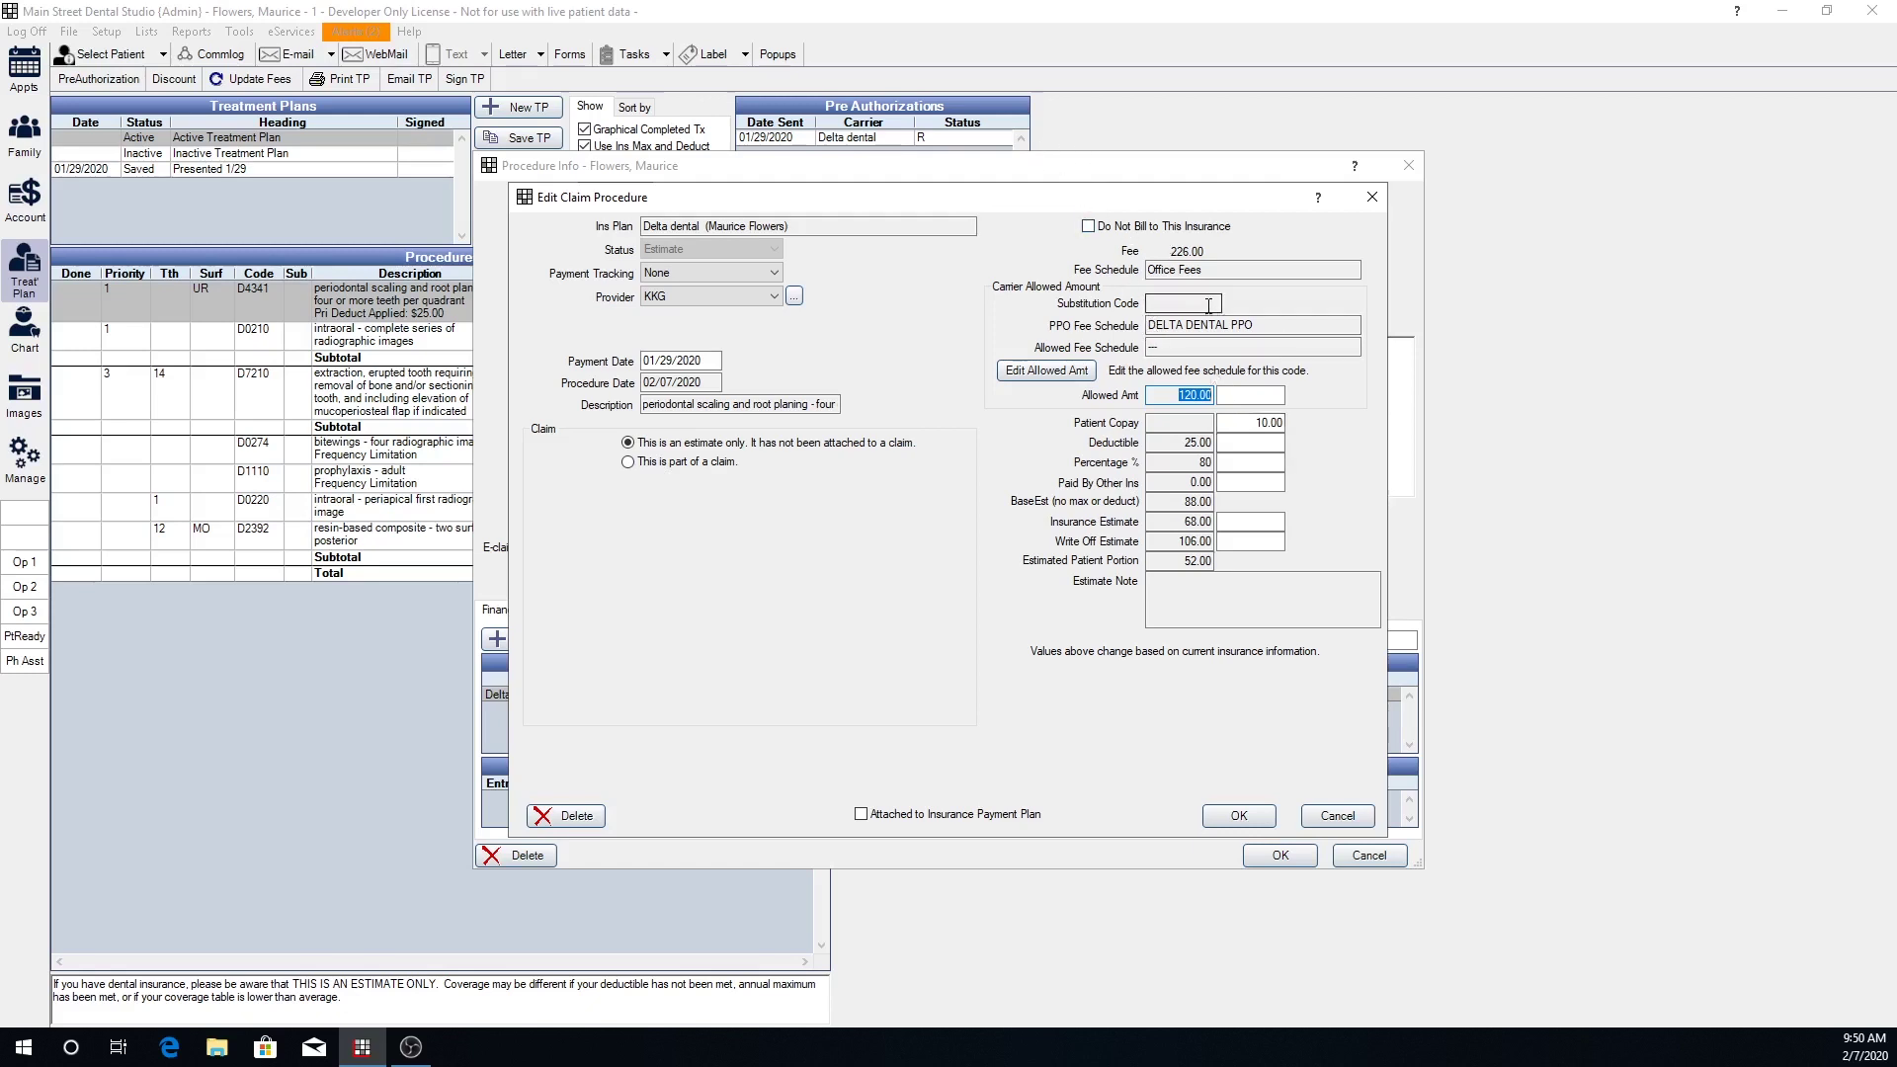
left_click_drag(1167, 252, 1231, 250)
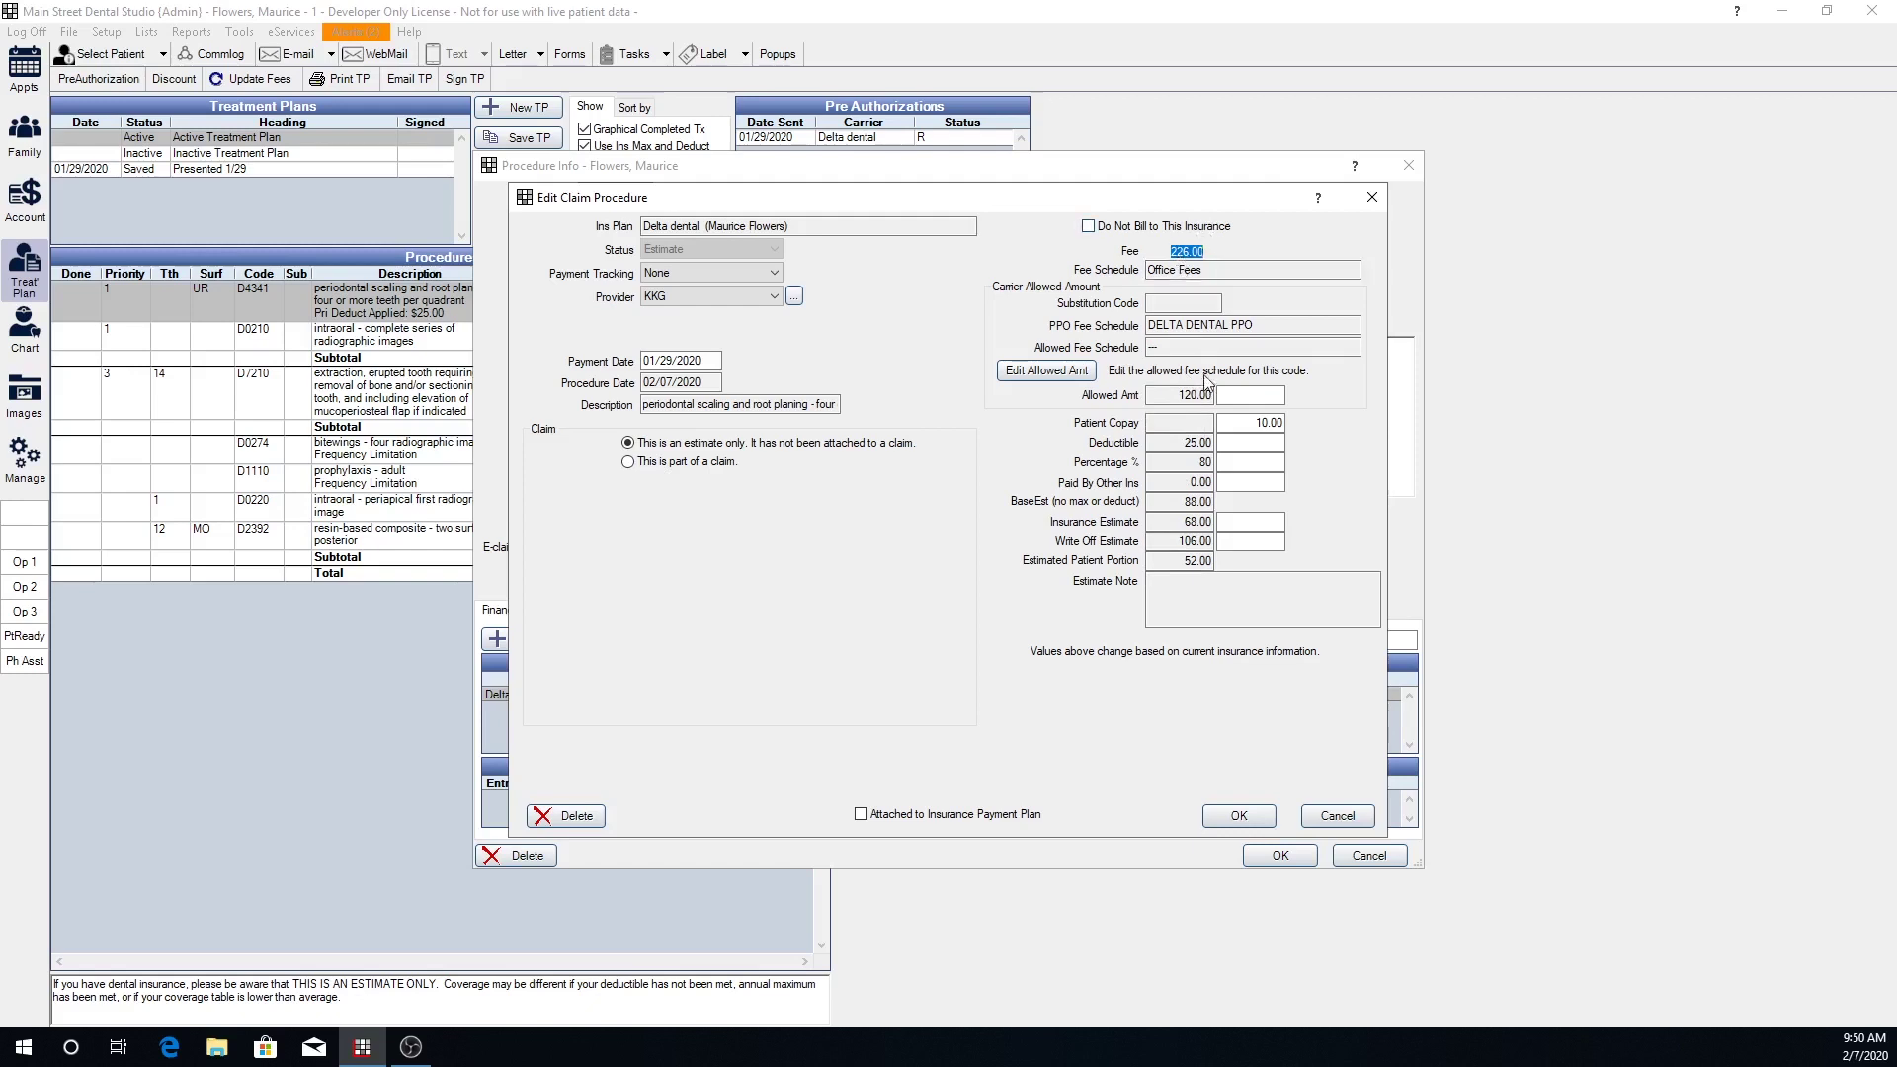
double_click(1179, 398)
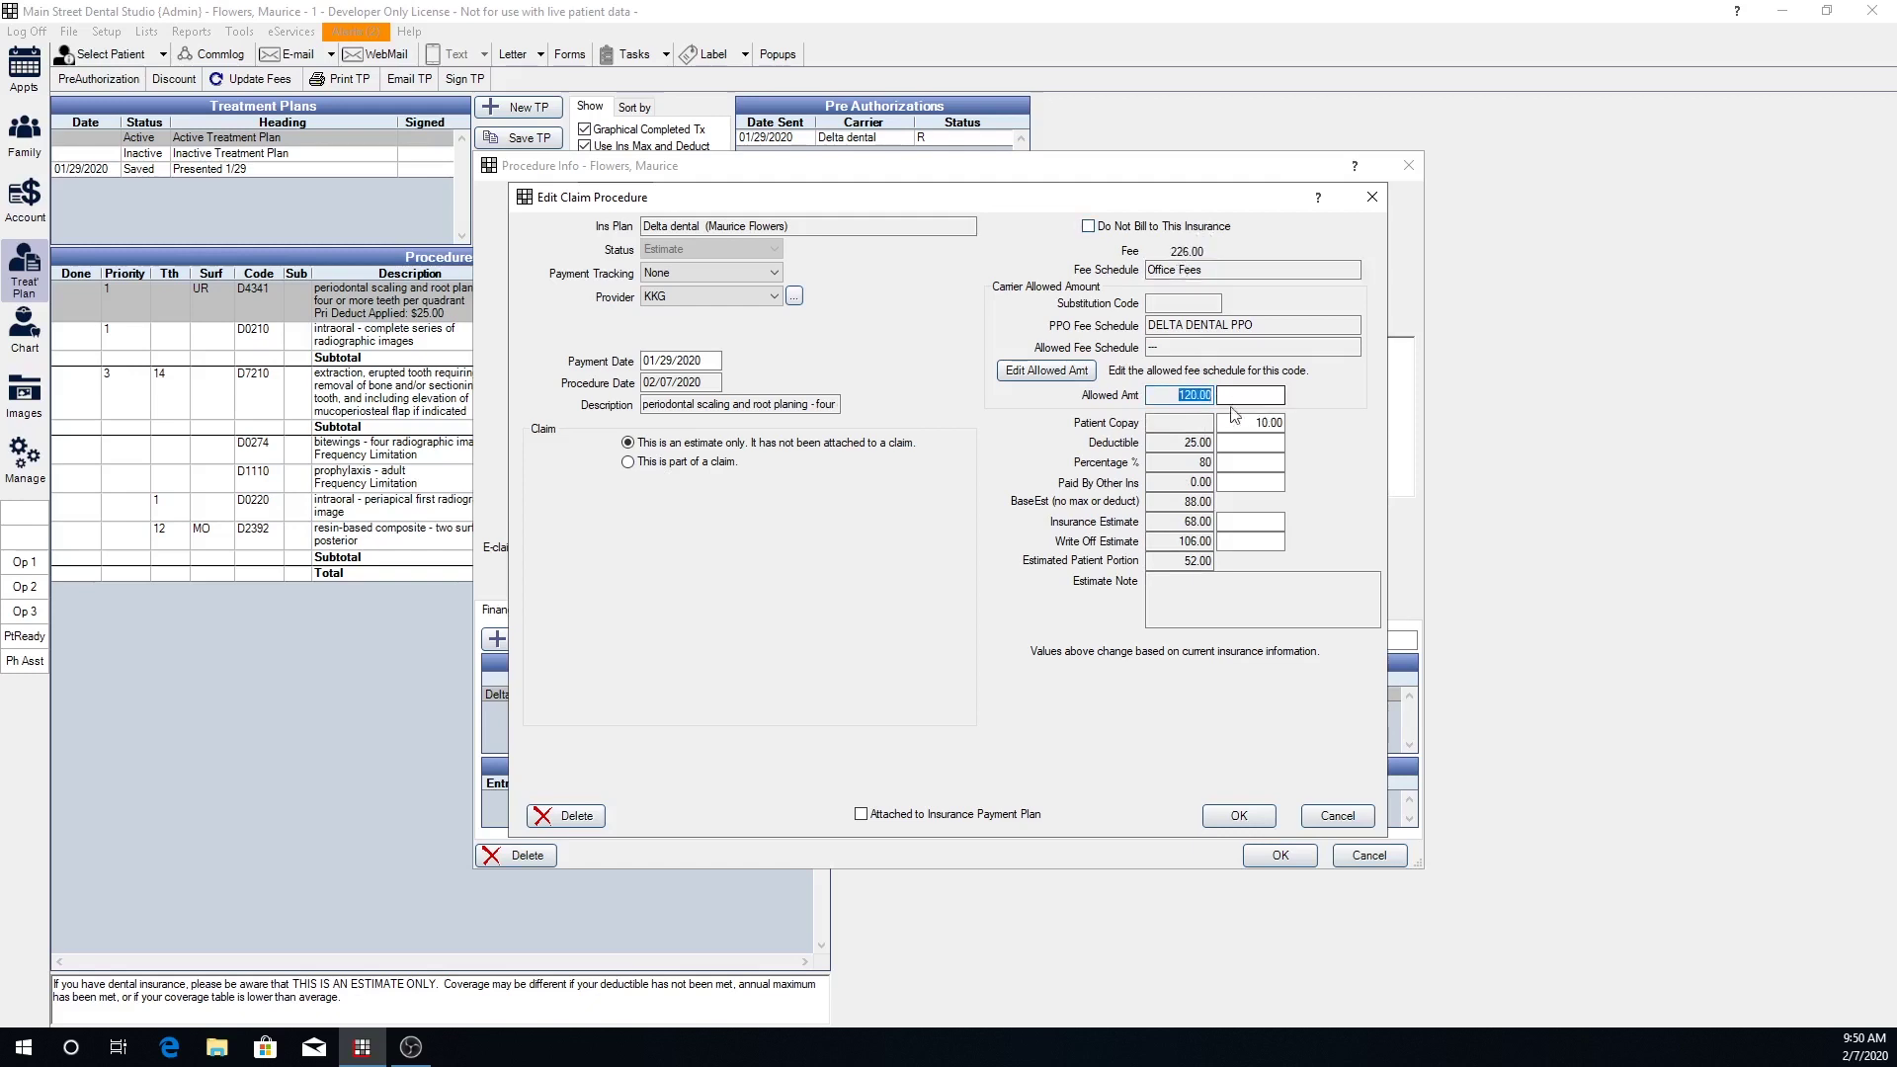
double_click(1188, 542)
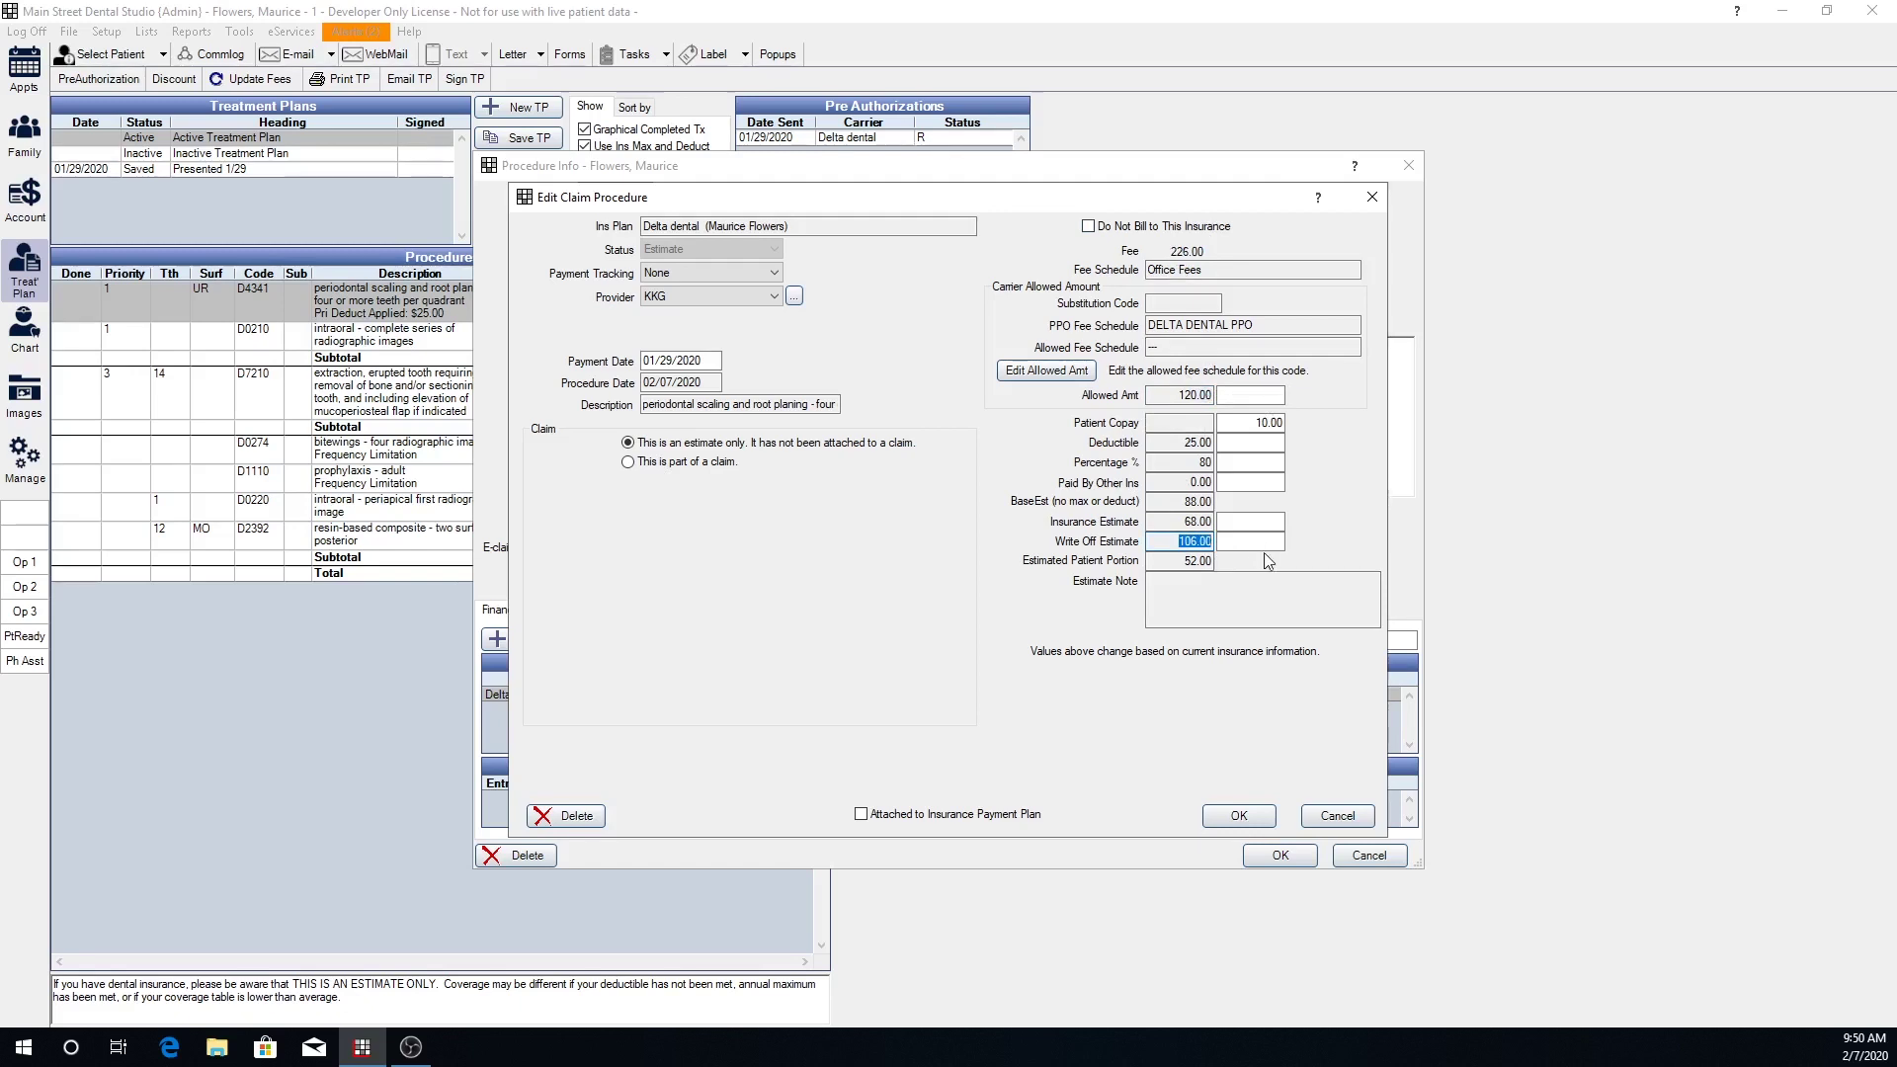
- Review the insurance estimate, deductible, copay, percentage and estimated patient portion, and close the claim estimate
left_click(1178, 523)
double_click(1186, 441)
double_click(1260, 423)
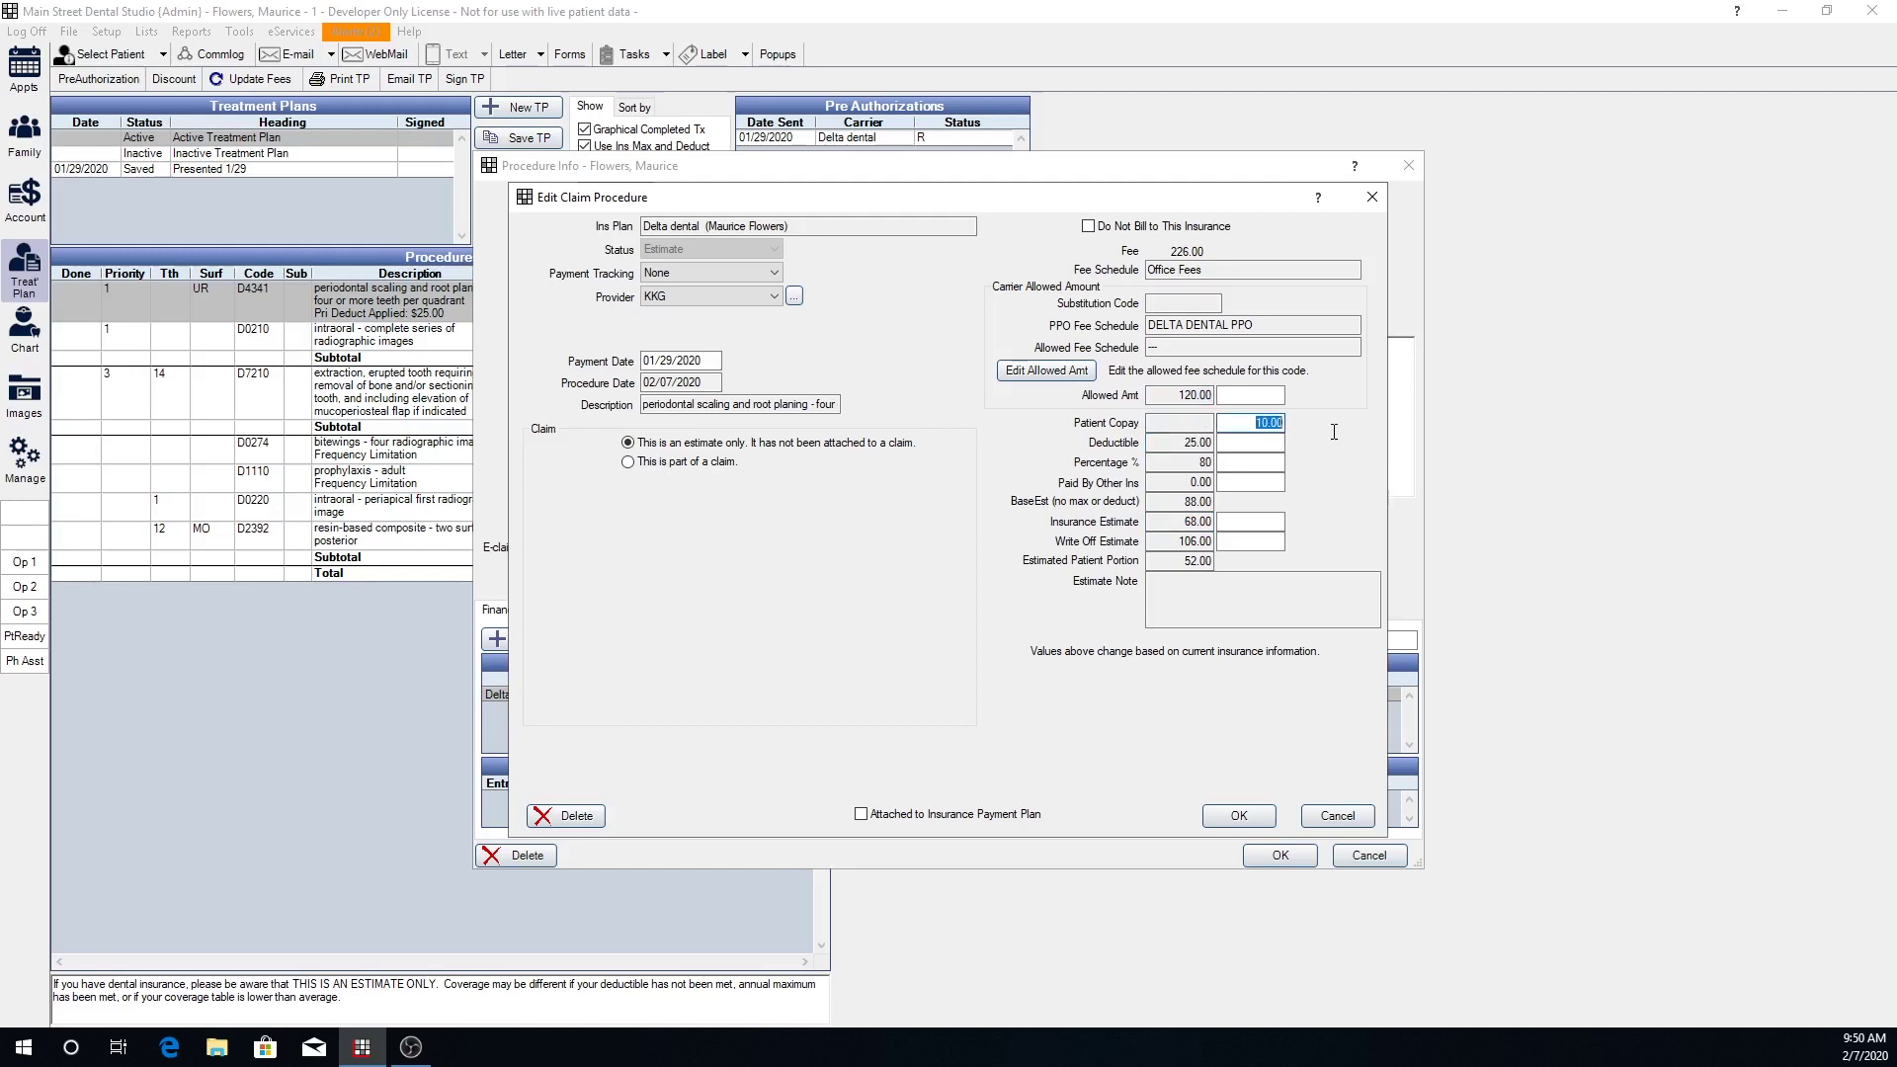
double_click(1182, 464)
left_click(1176, 562)
left_click(1237, 816)
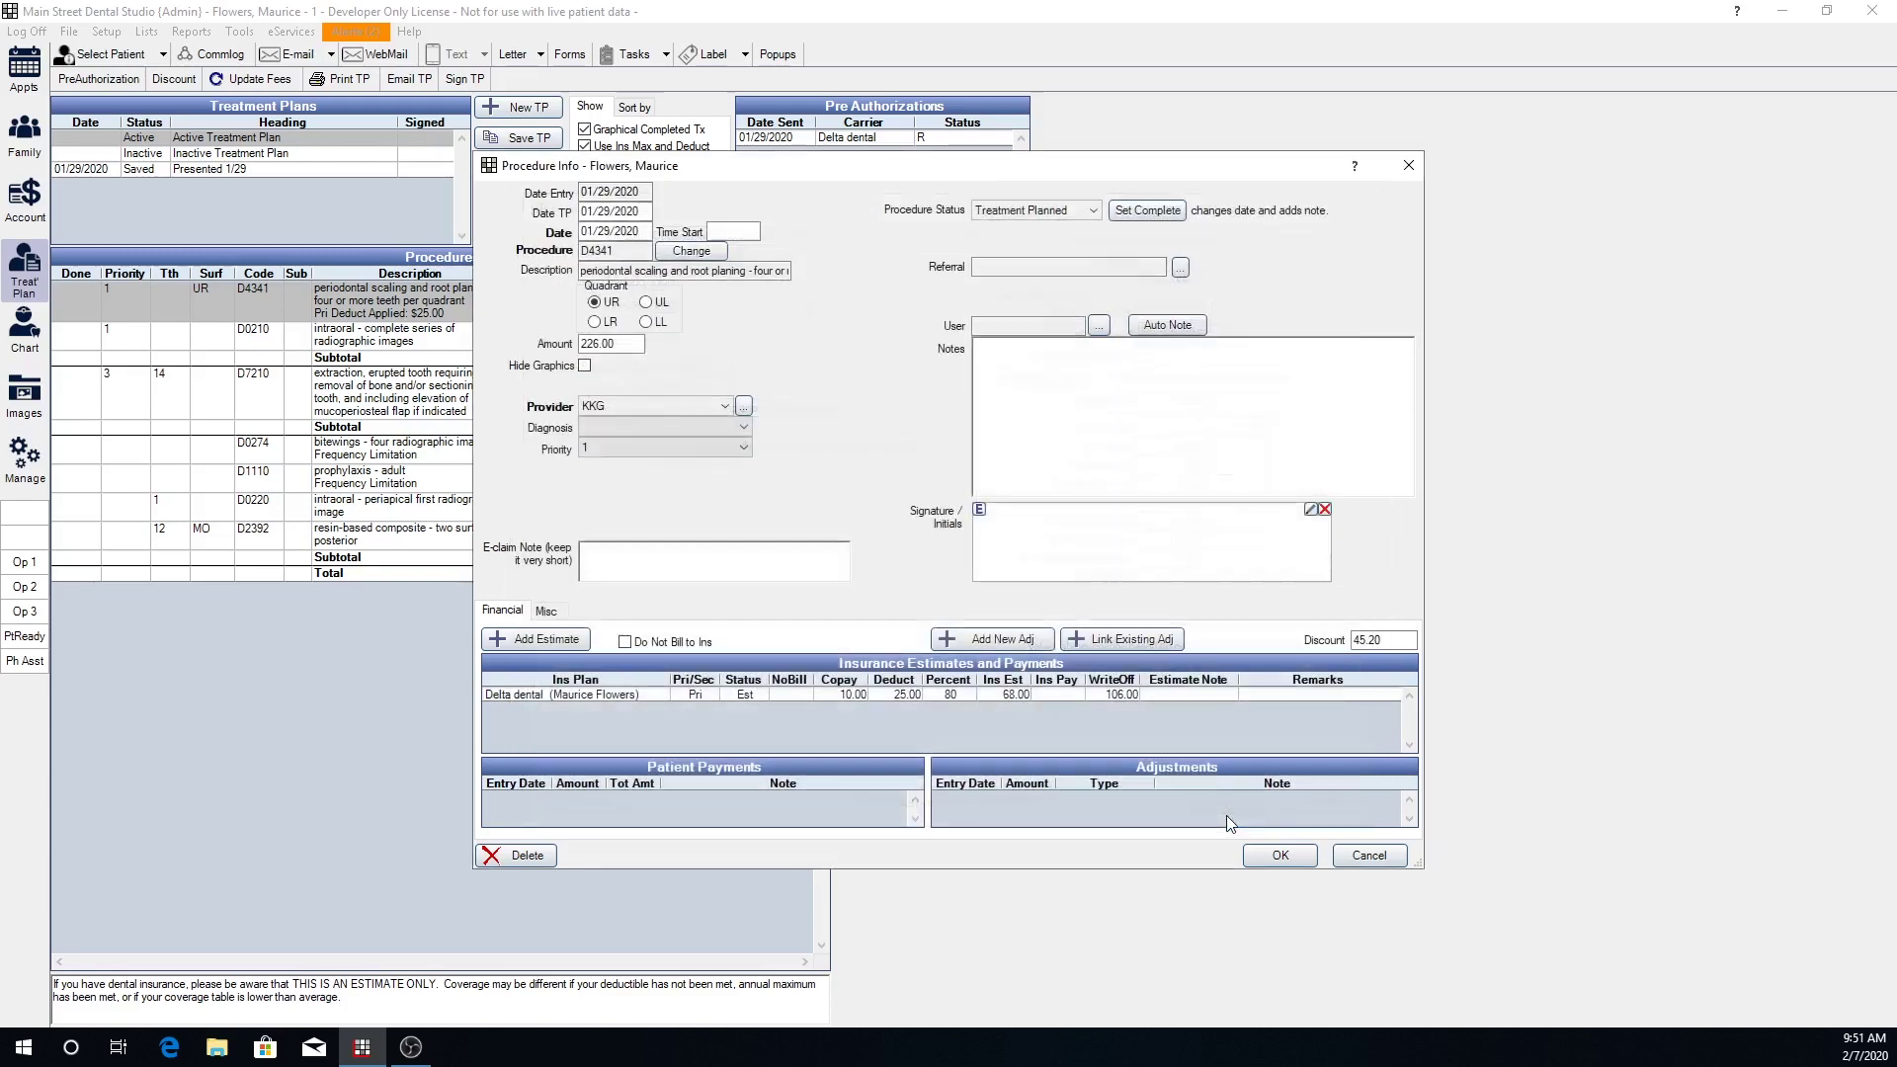
- Close the D4341 procedure, then mark the D0220 periapical image procedure as Do Not Bill to Ins and save it
left_click(1283, 856)
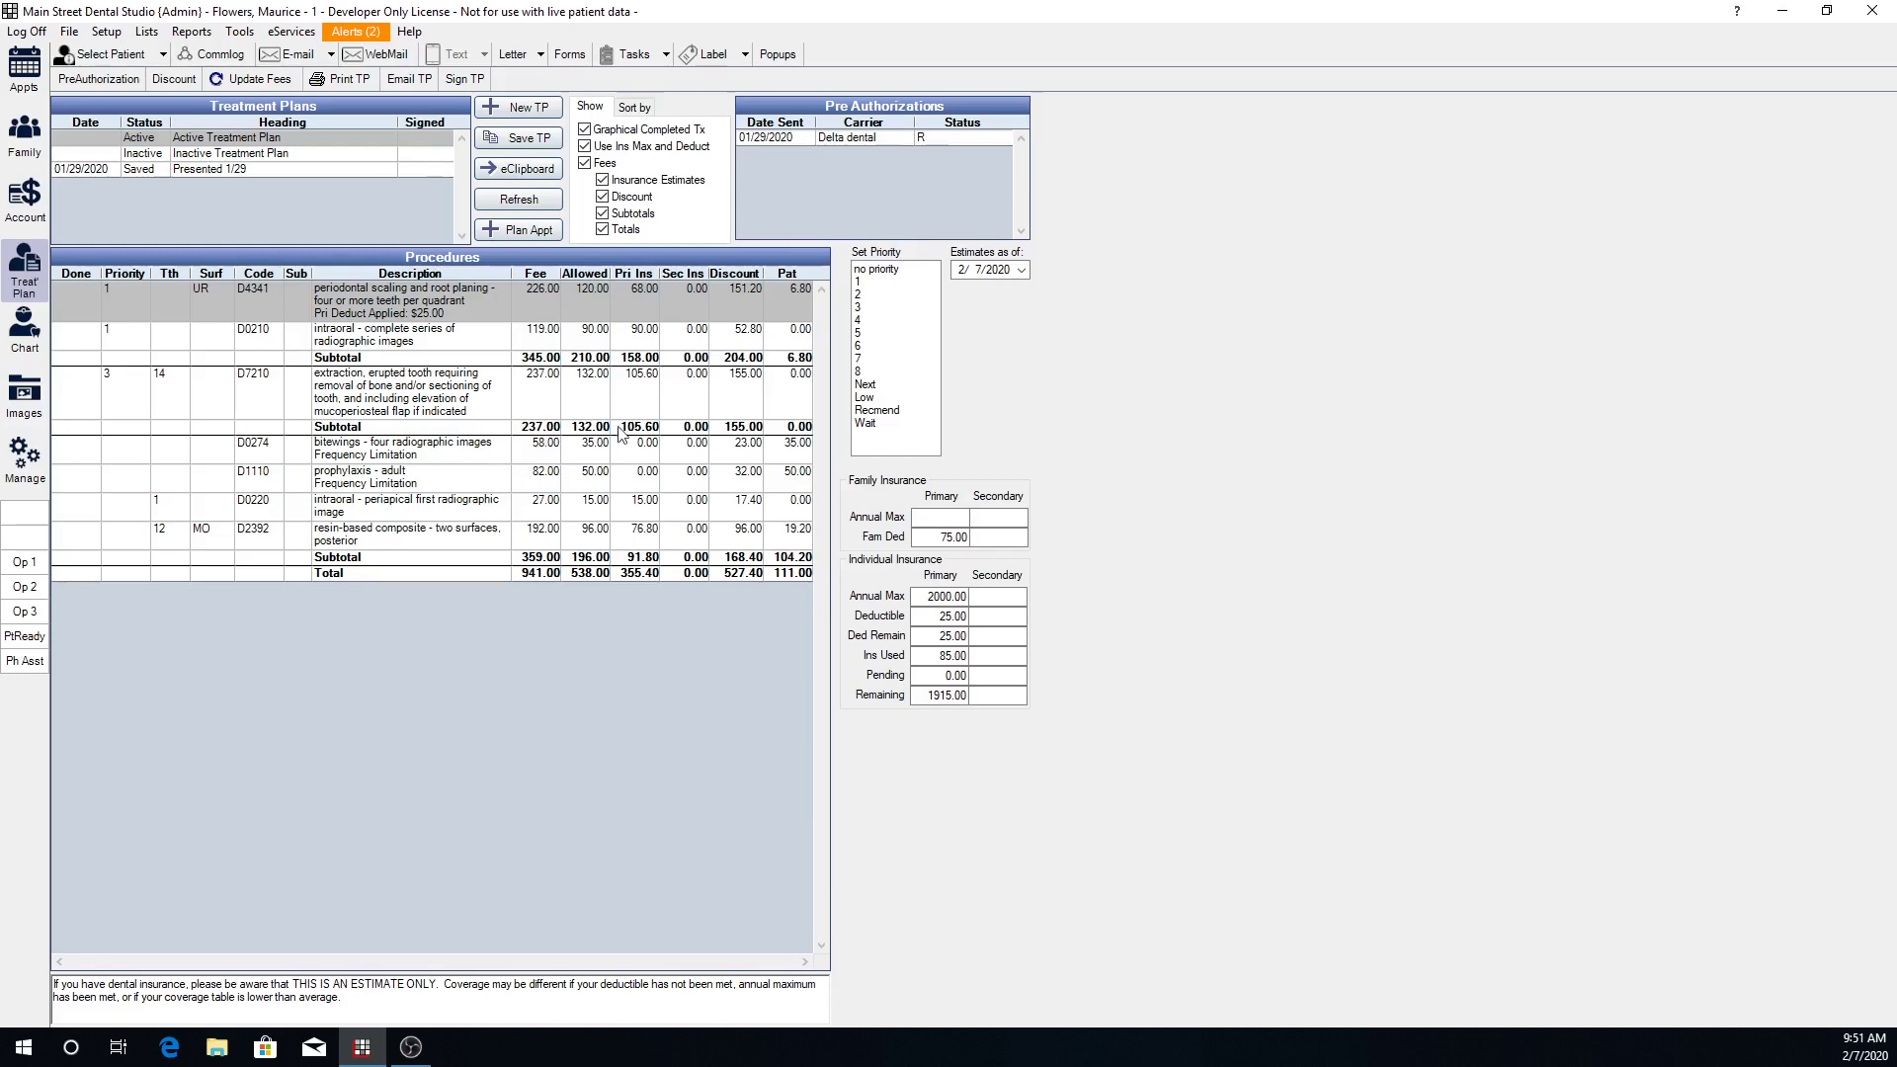
left_click(435, 453)
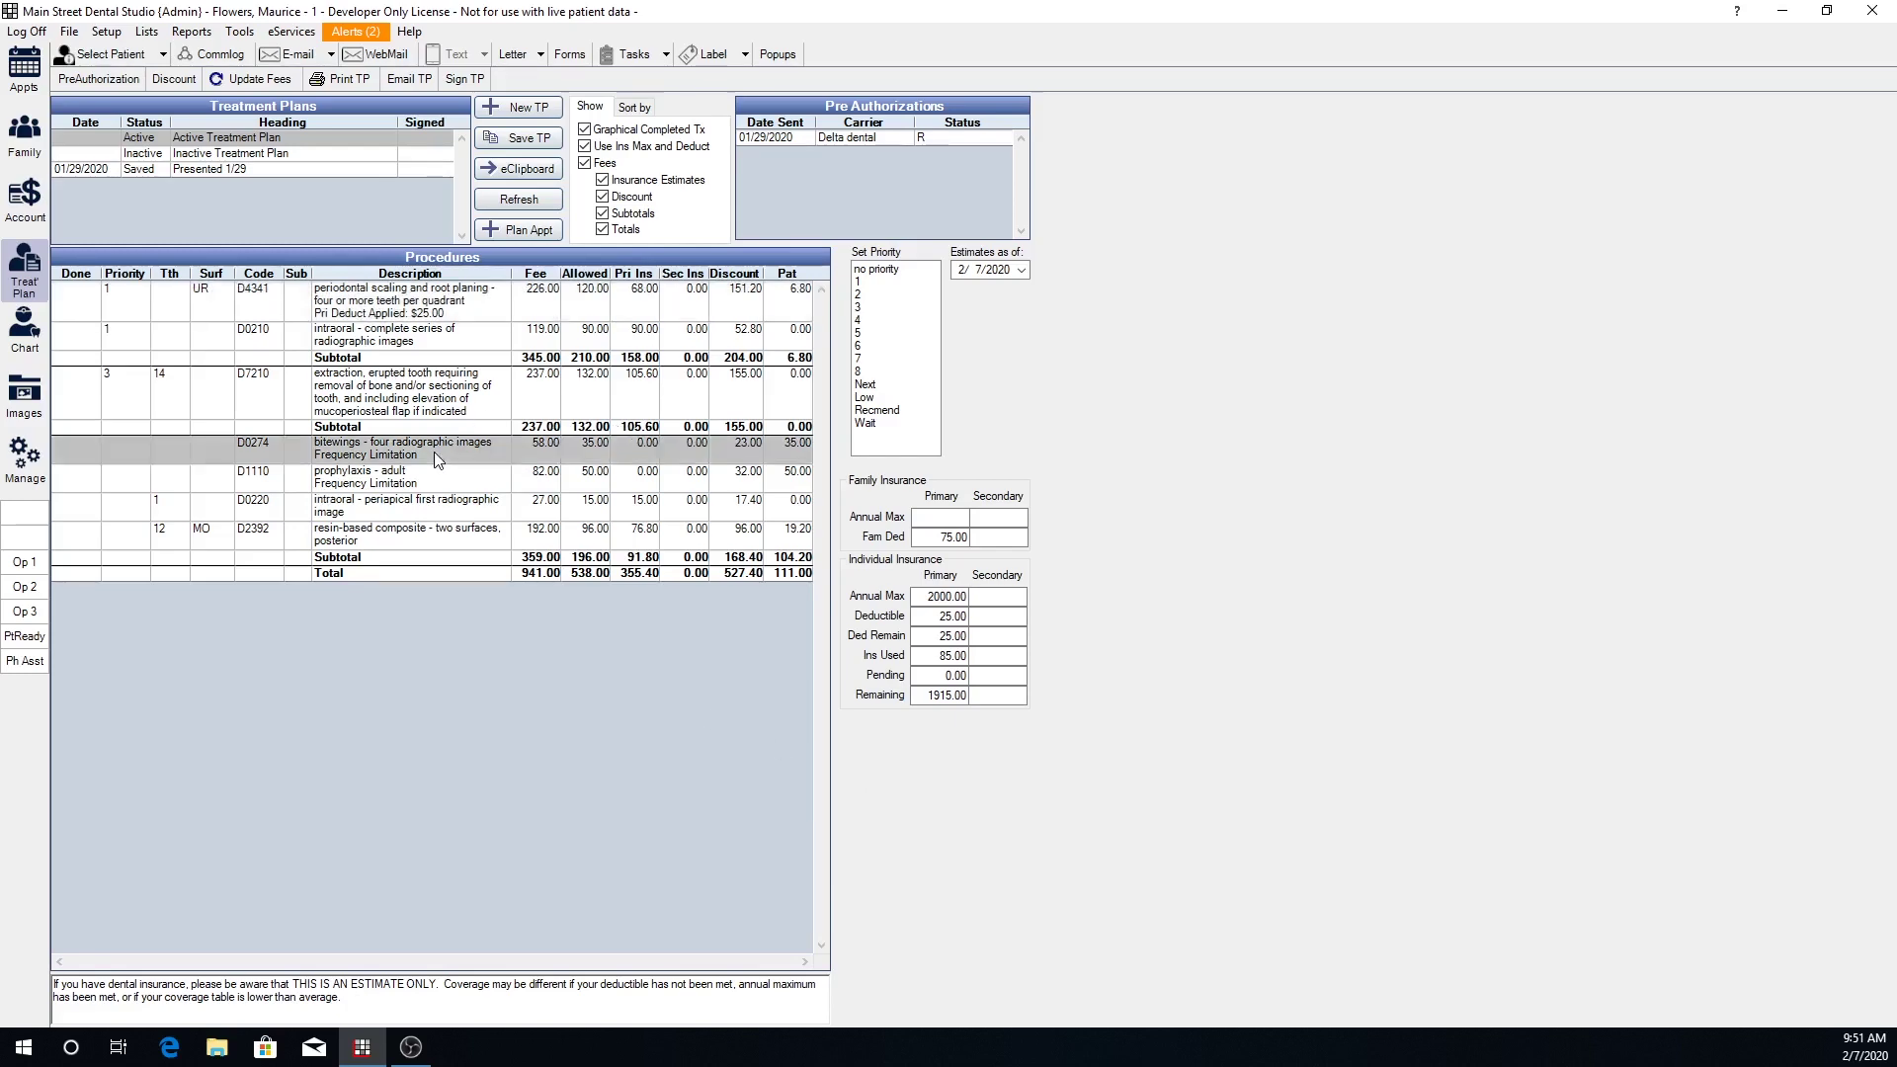
left_click(406, 515)
double_click(403, 525)
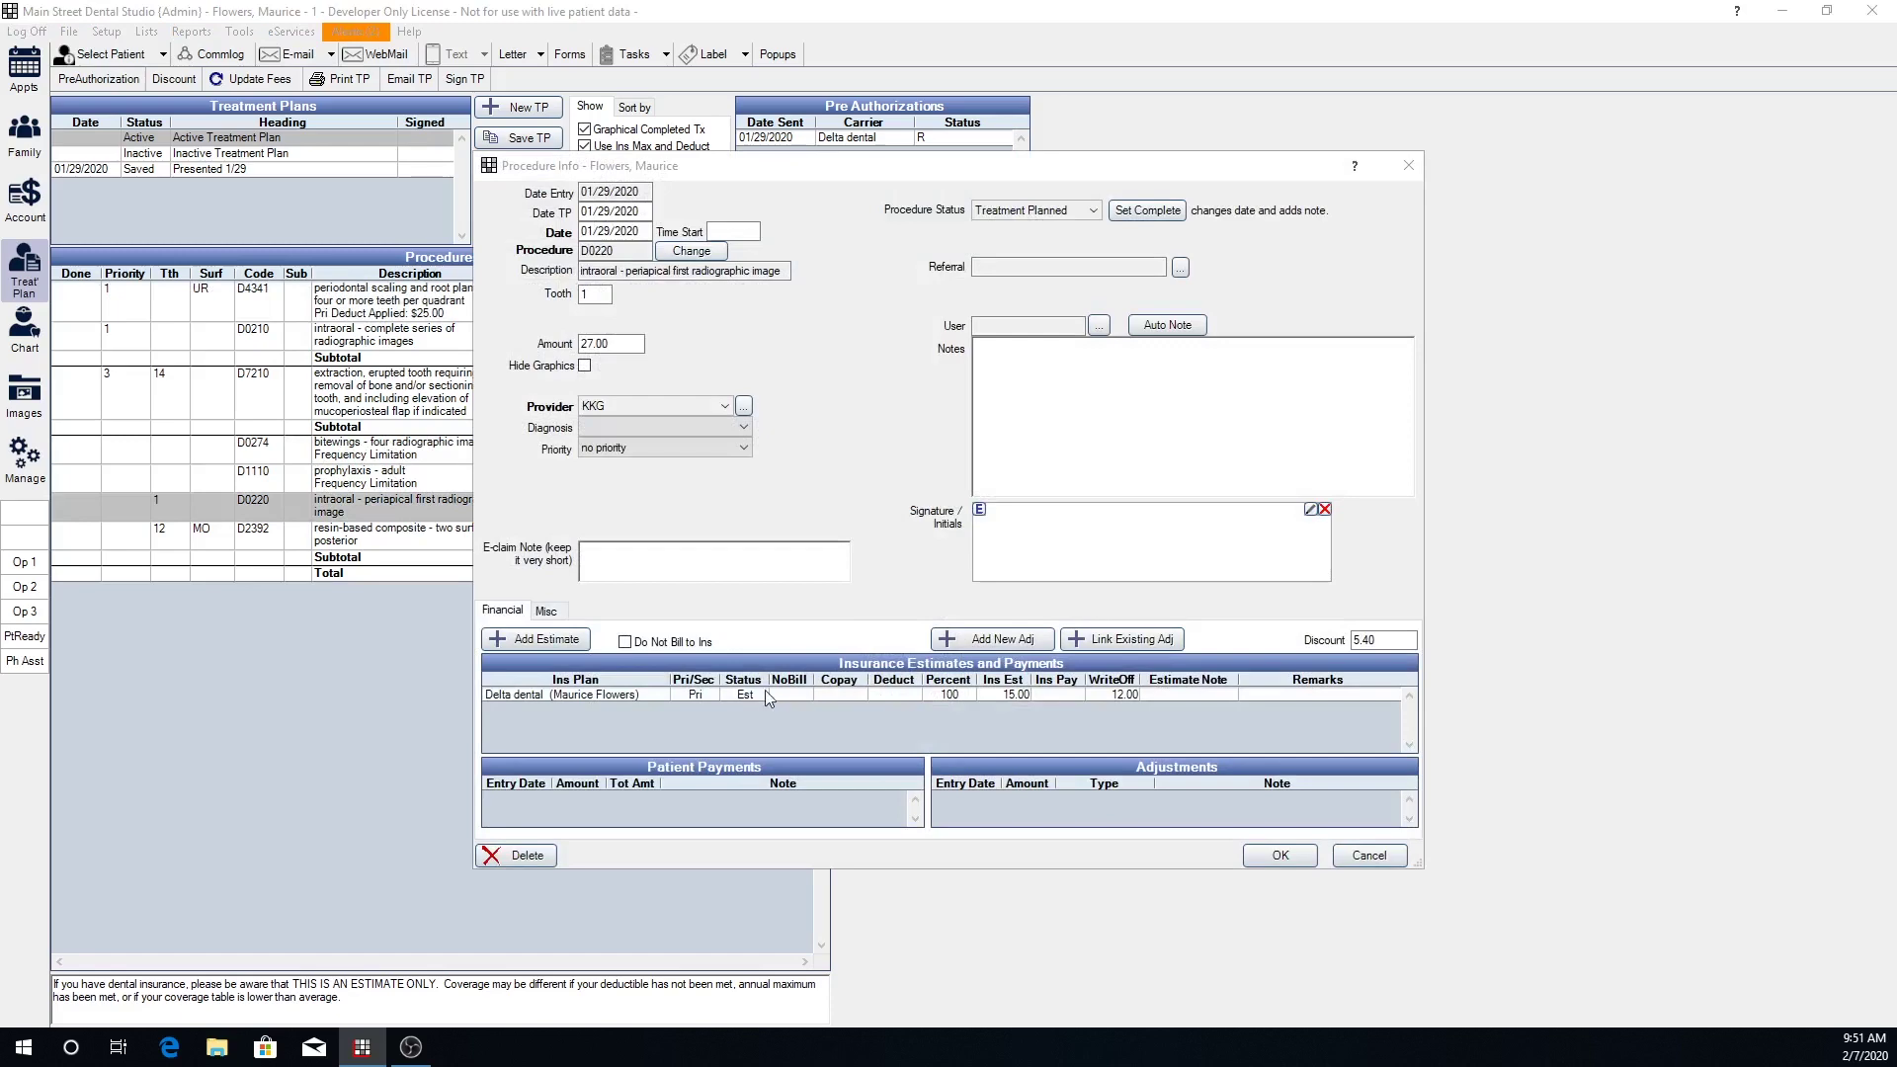
left_click(624, 643)
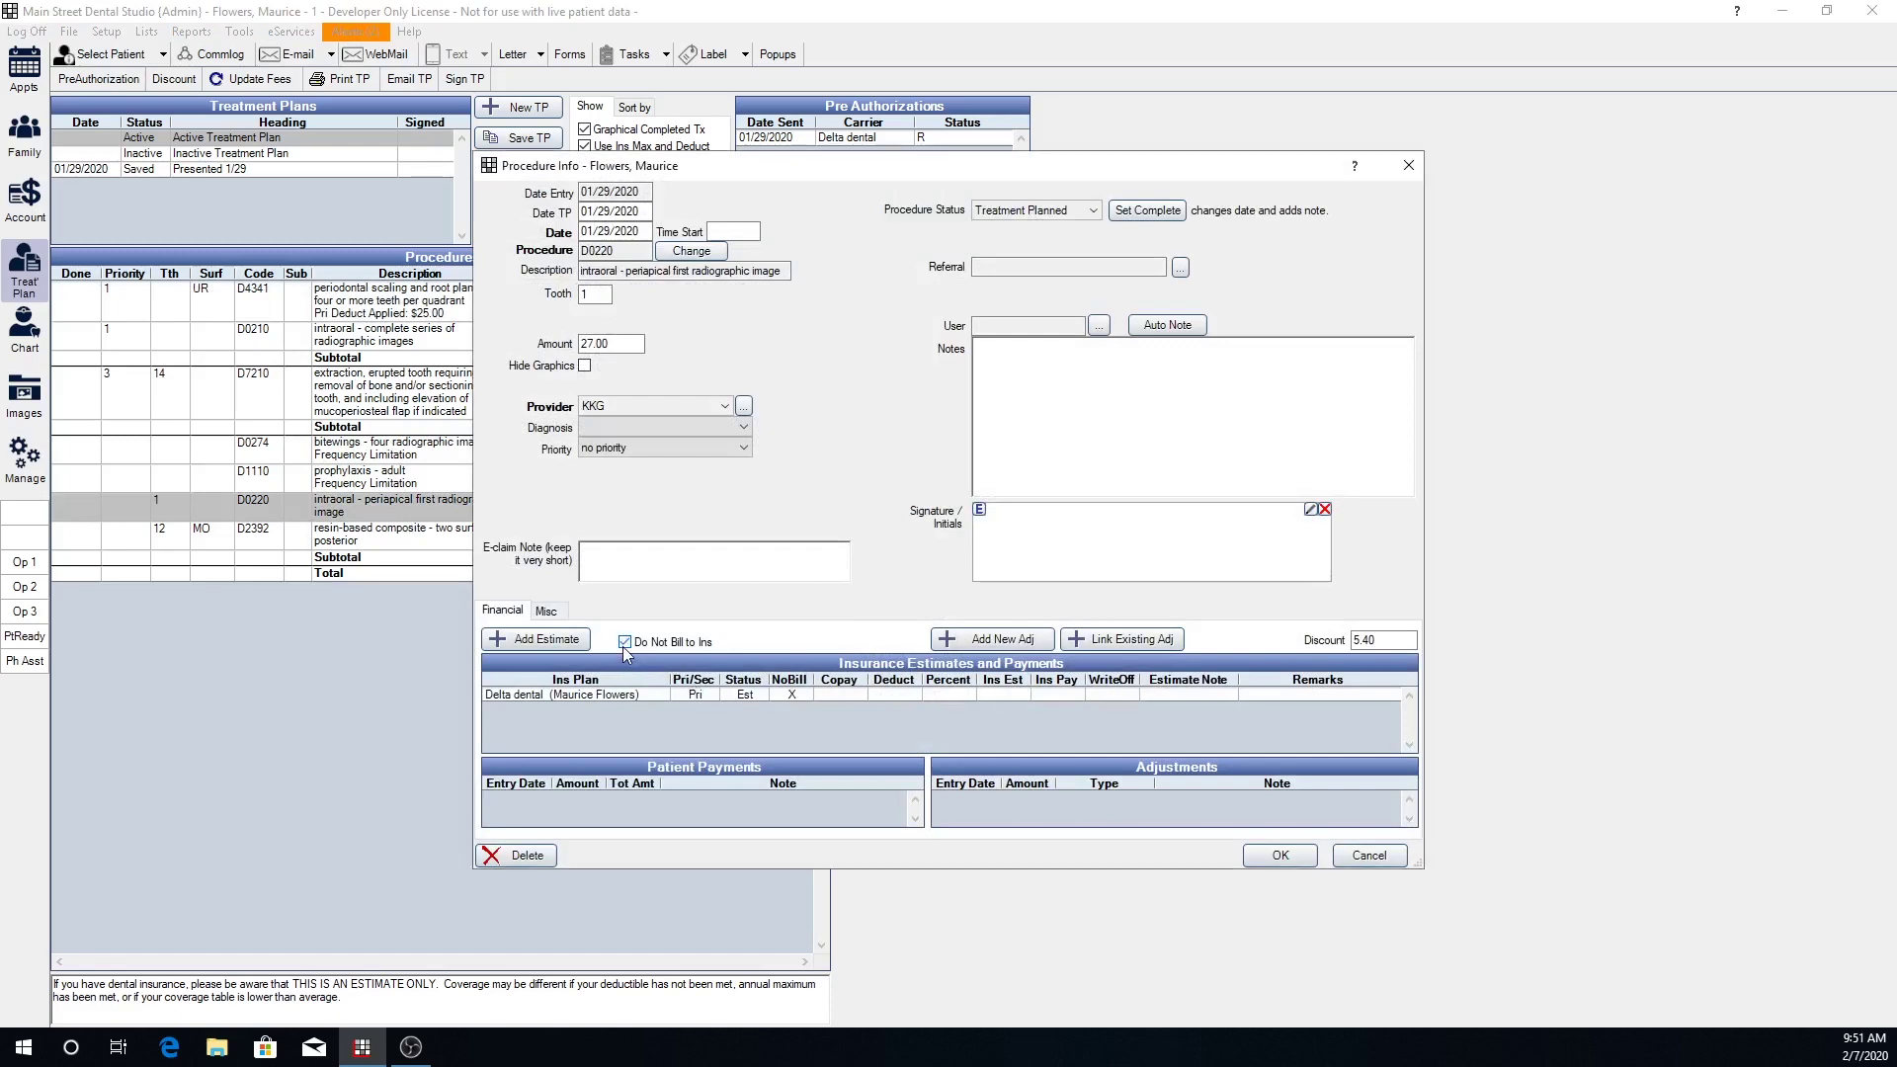
left_click(1281, 856)
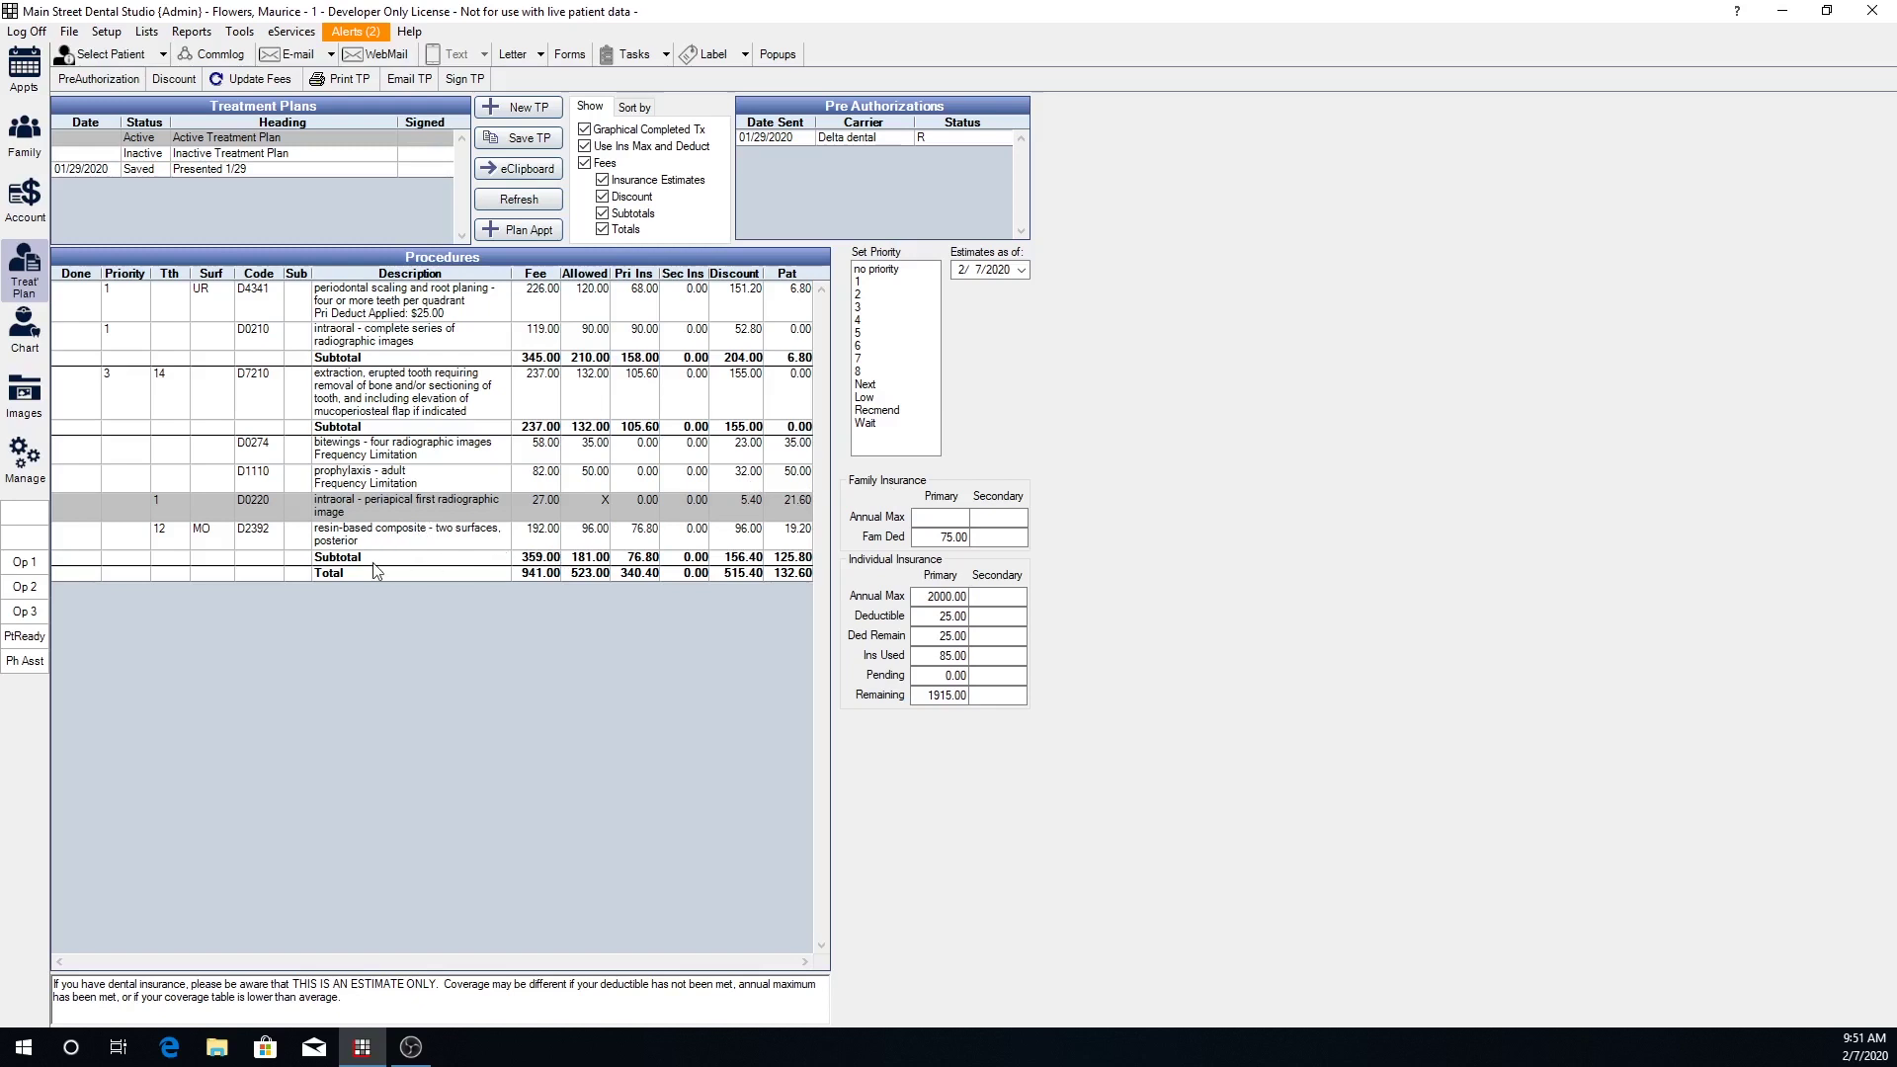
- Turn off Don't Substitute Codes in the Delta dental plan's other insurance settings and save the plan
left_click(31, 146)
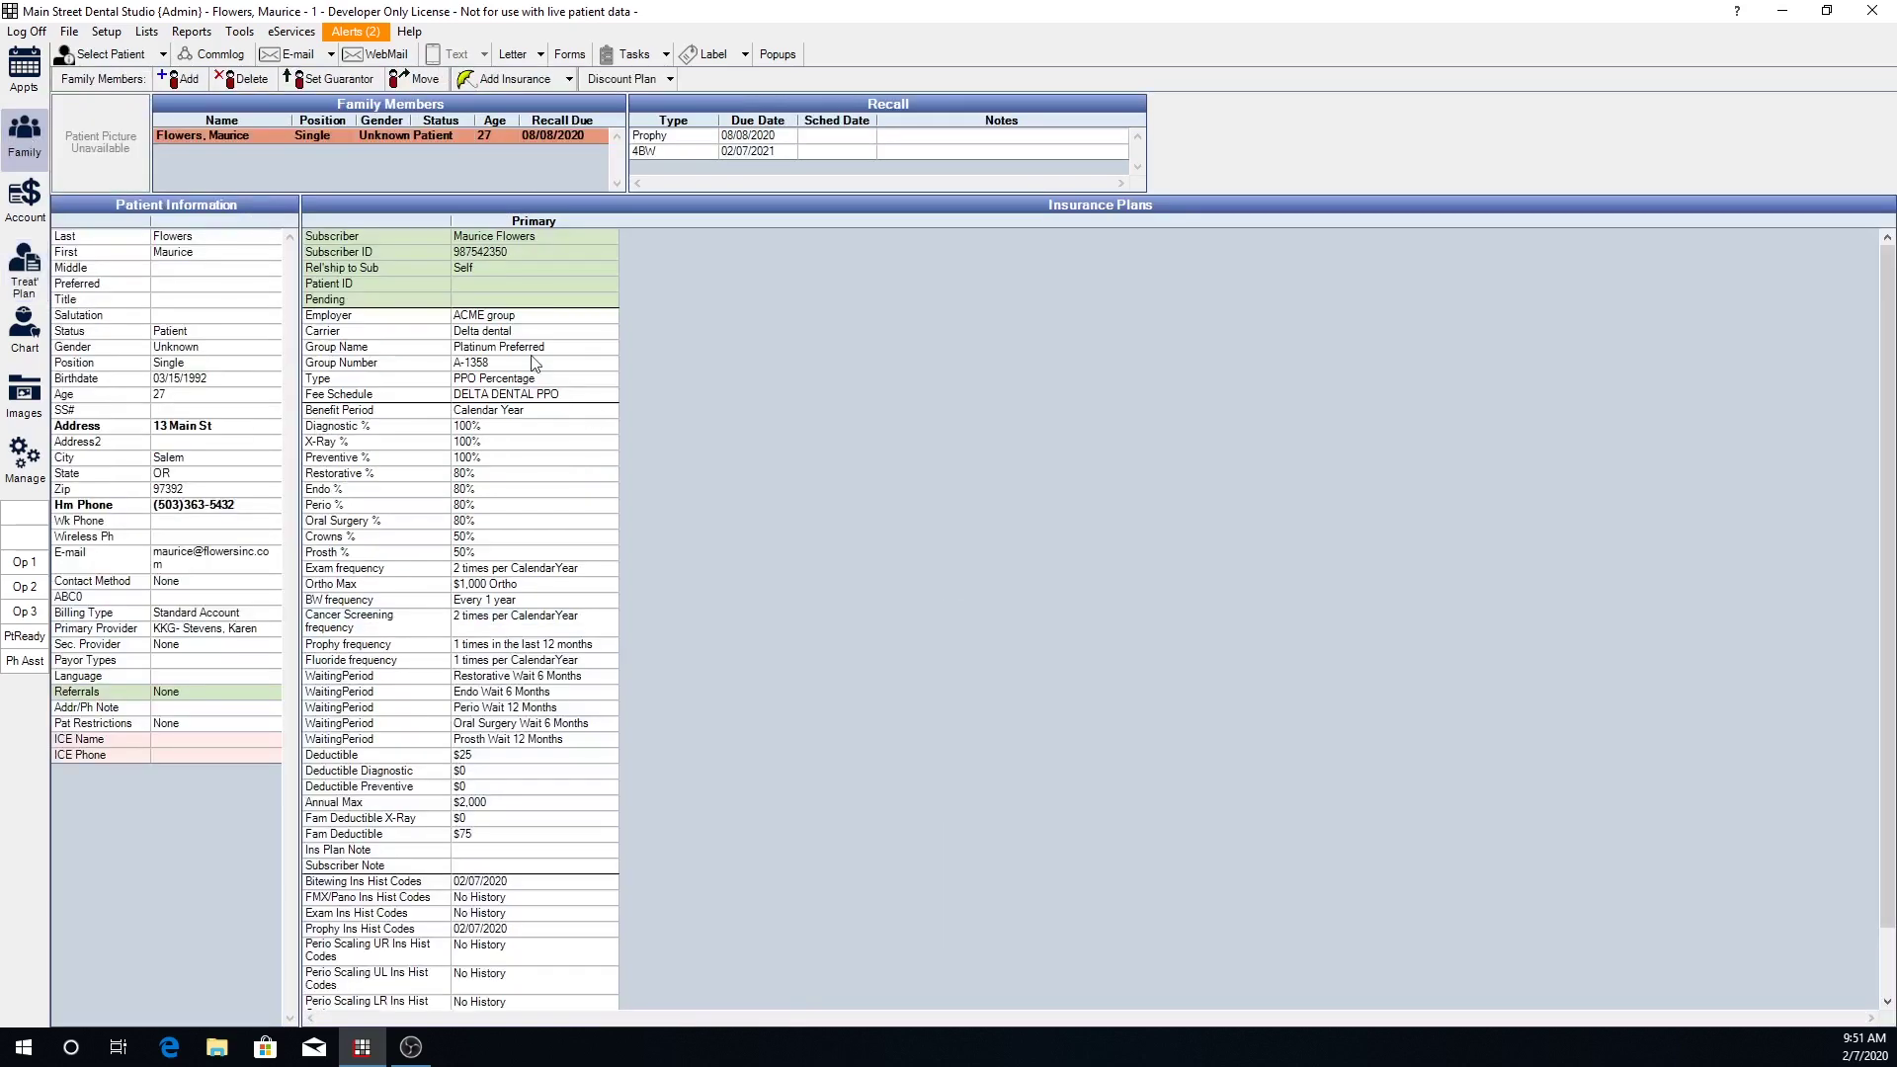
double_click(534, 361)
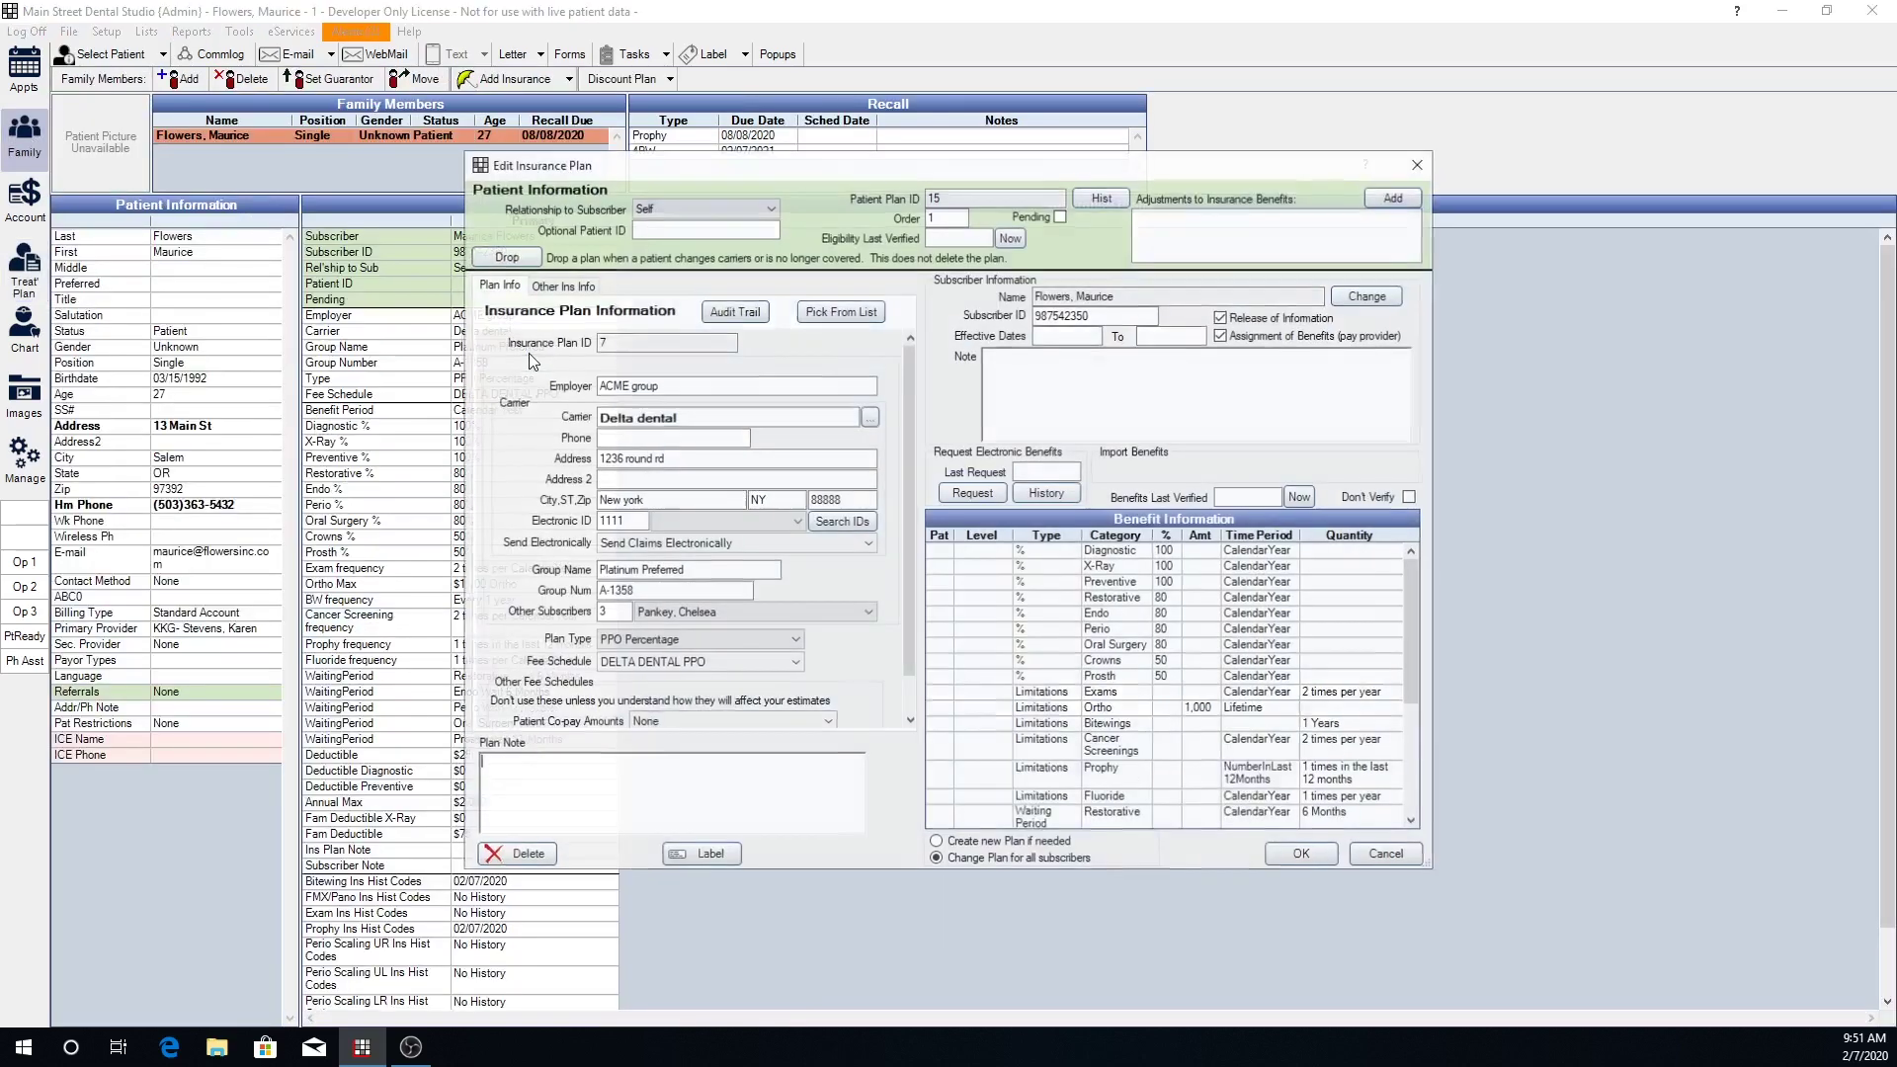
left_click(569, 288)
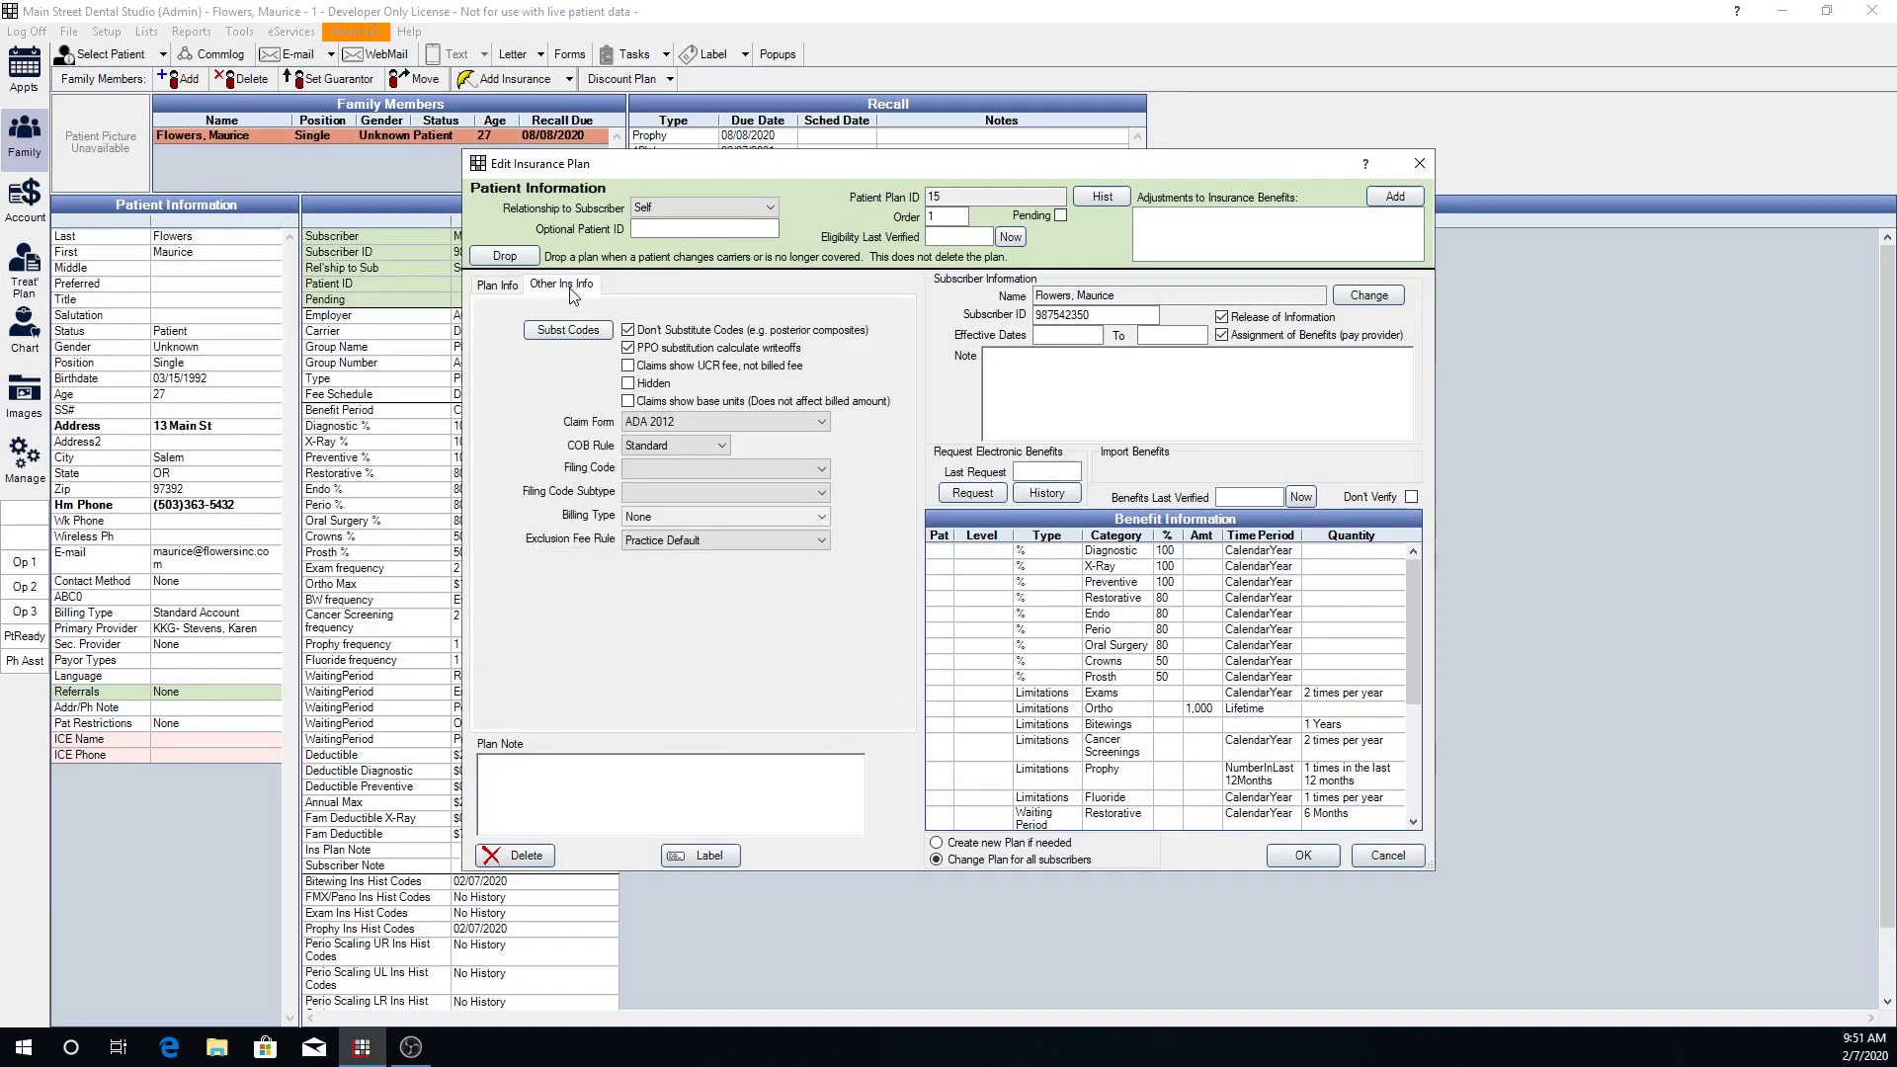
left_click(627, 347)
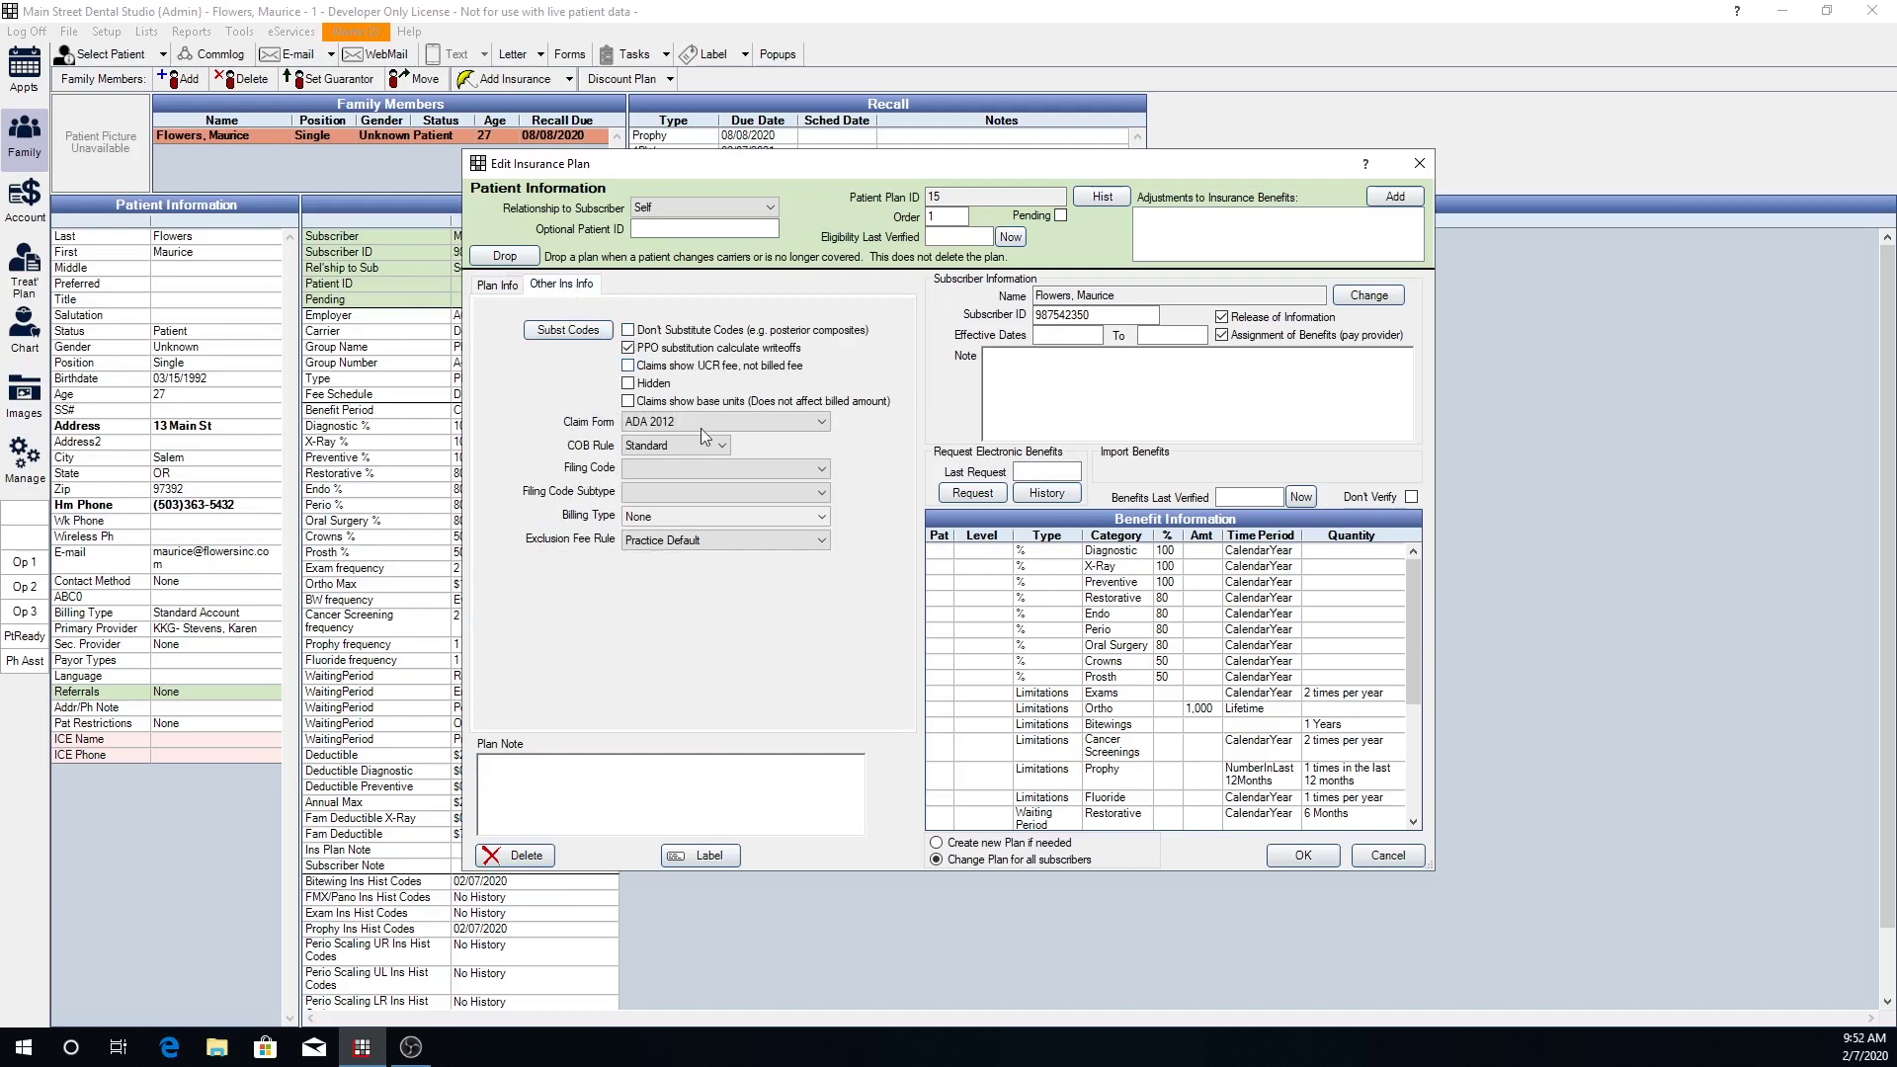
left_click(1323, 859)
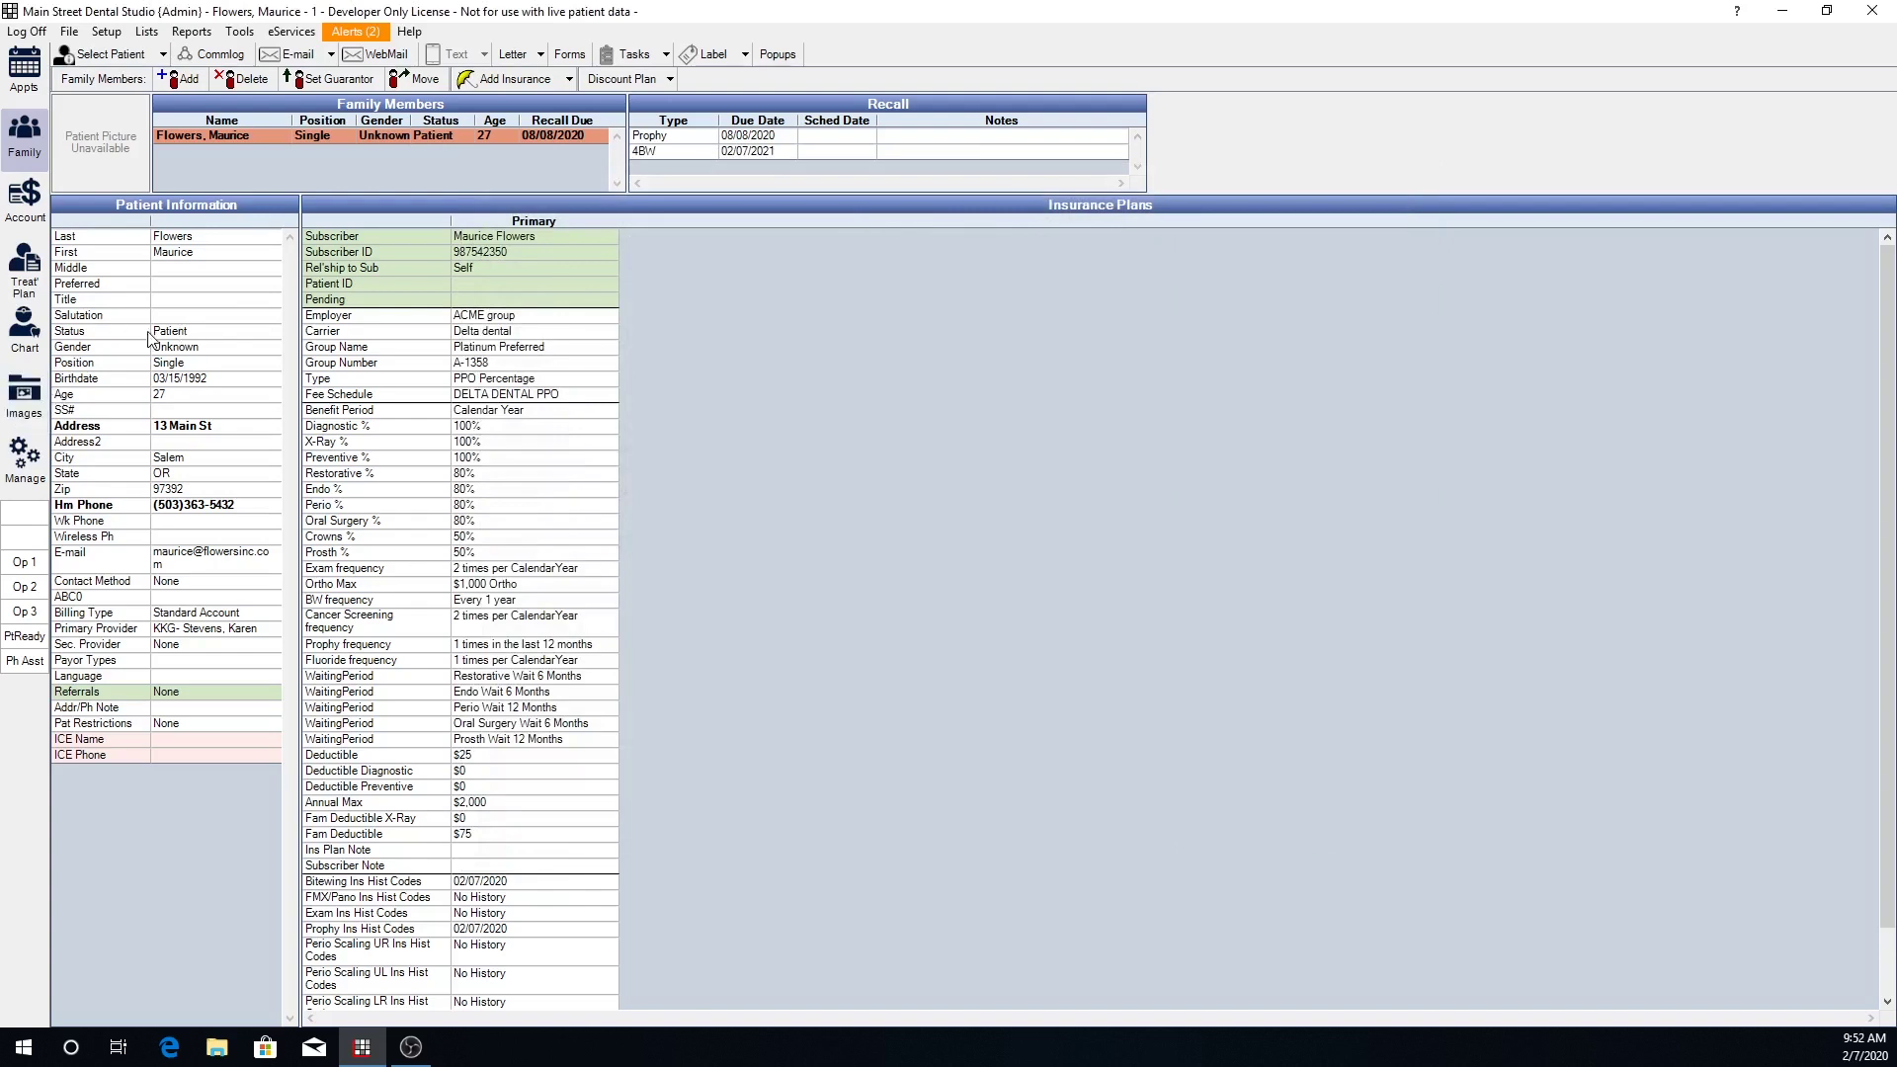
- Chart a treatment-planned MO posterior composite on tooth 12
left_click(24, 331)
left_click(334, 199)
left_click(783, 182)
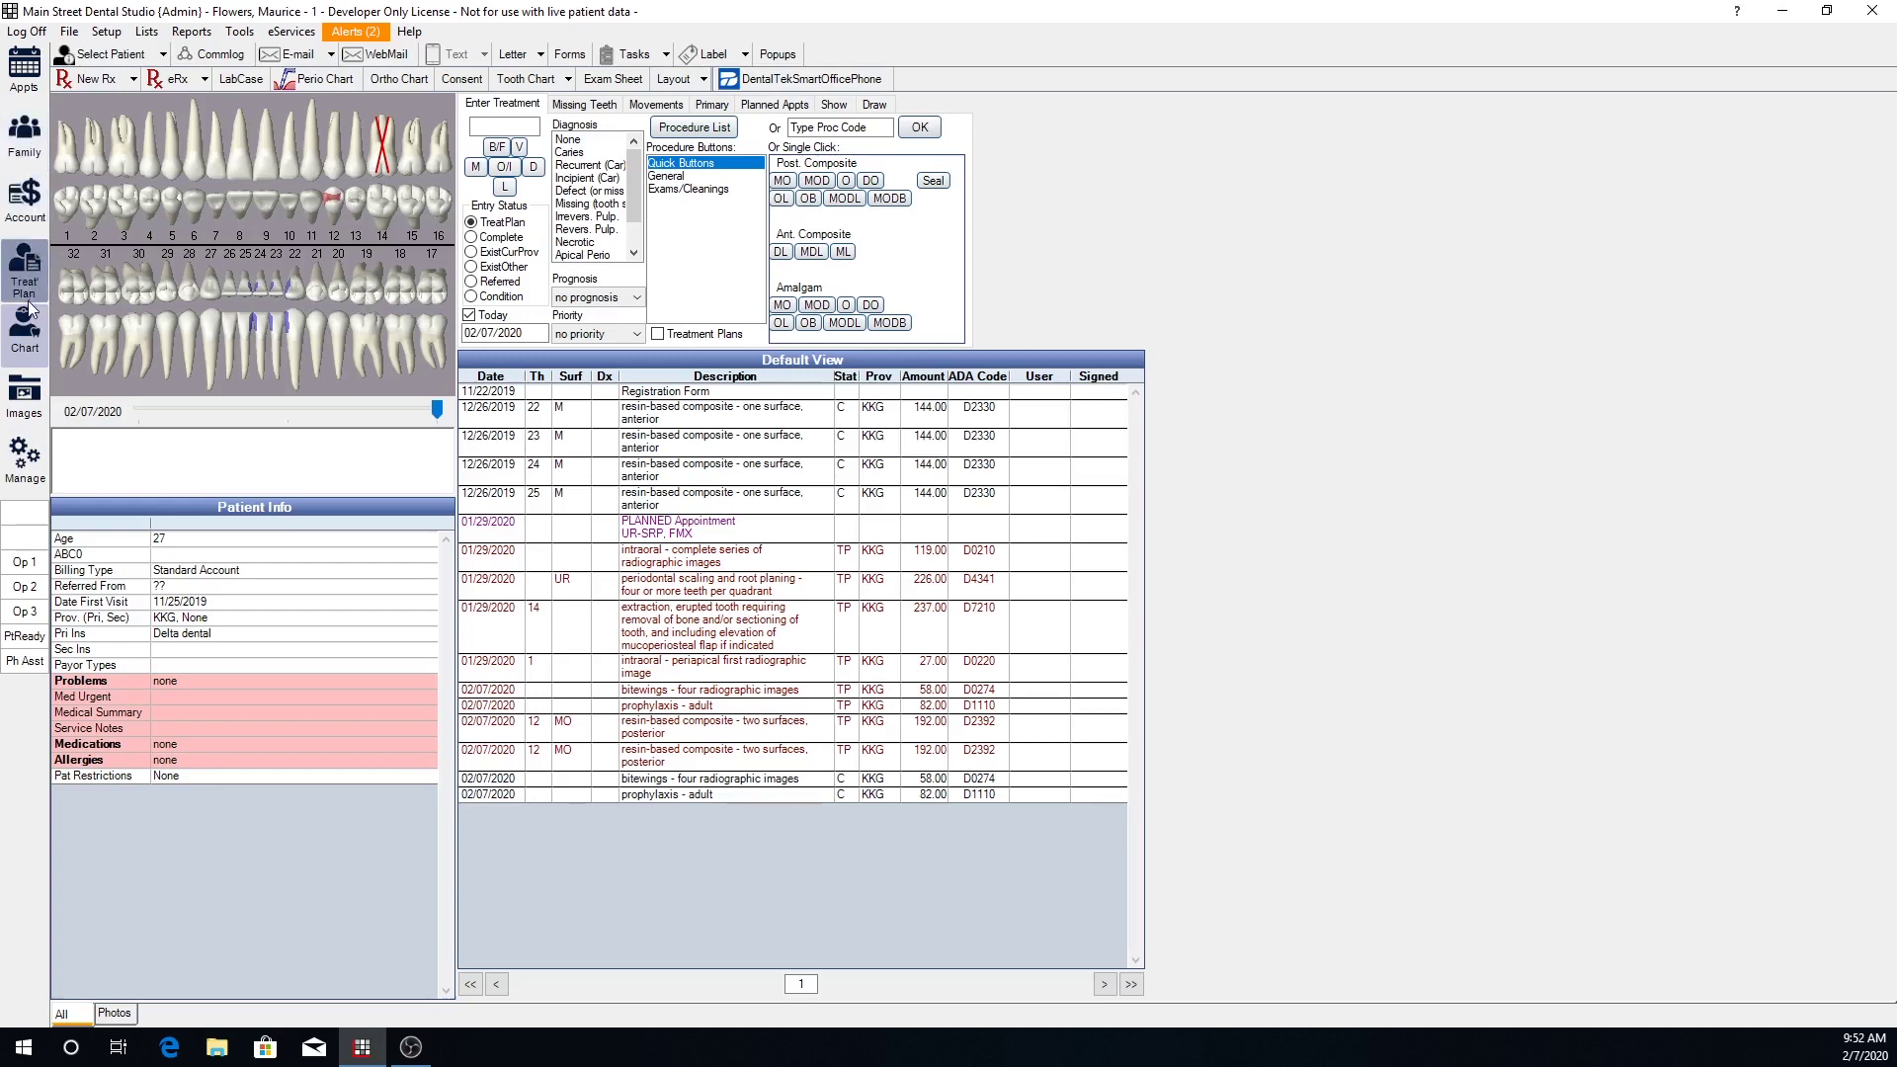
- Compare the substitution markers of the two D2392 composites on tooth 12 in the treatment plan
left_click(27, 295)
left_click(303, 540)
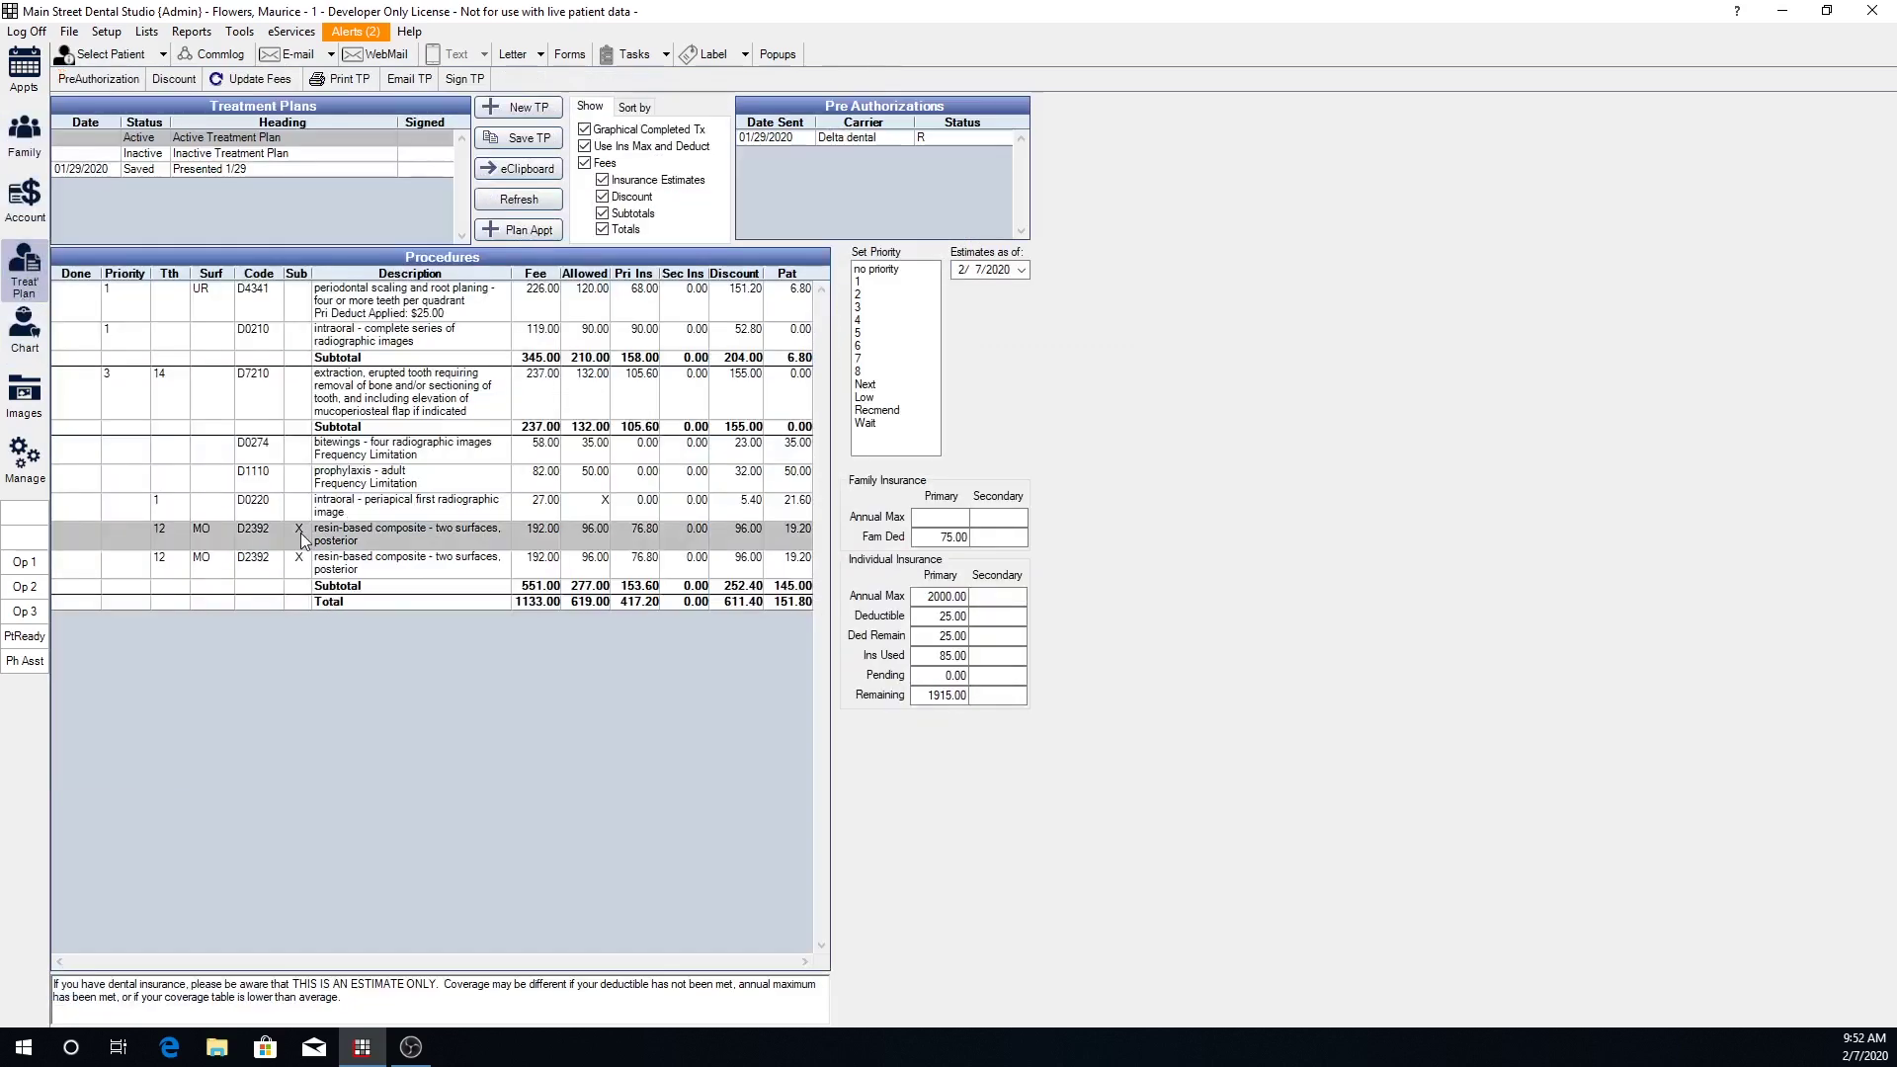
left_click(306, 562)
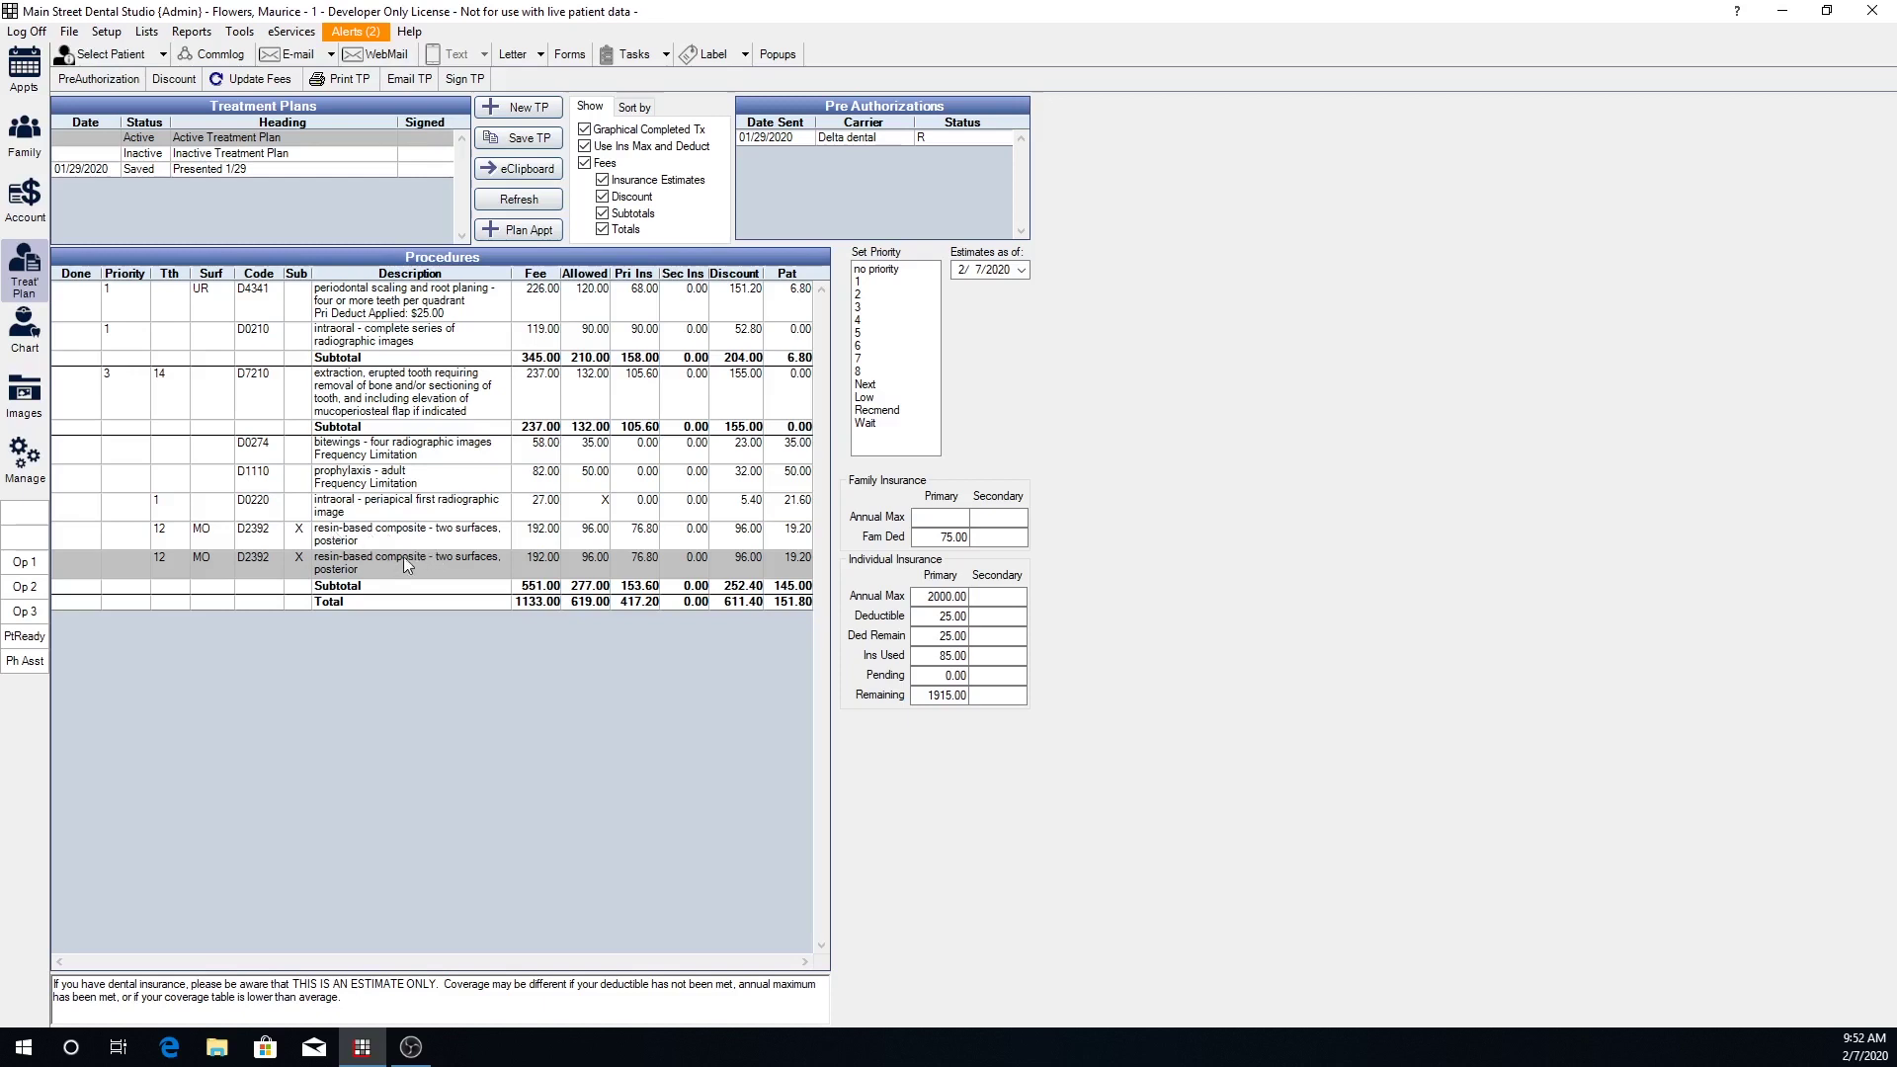
left_click(369, 541)
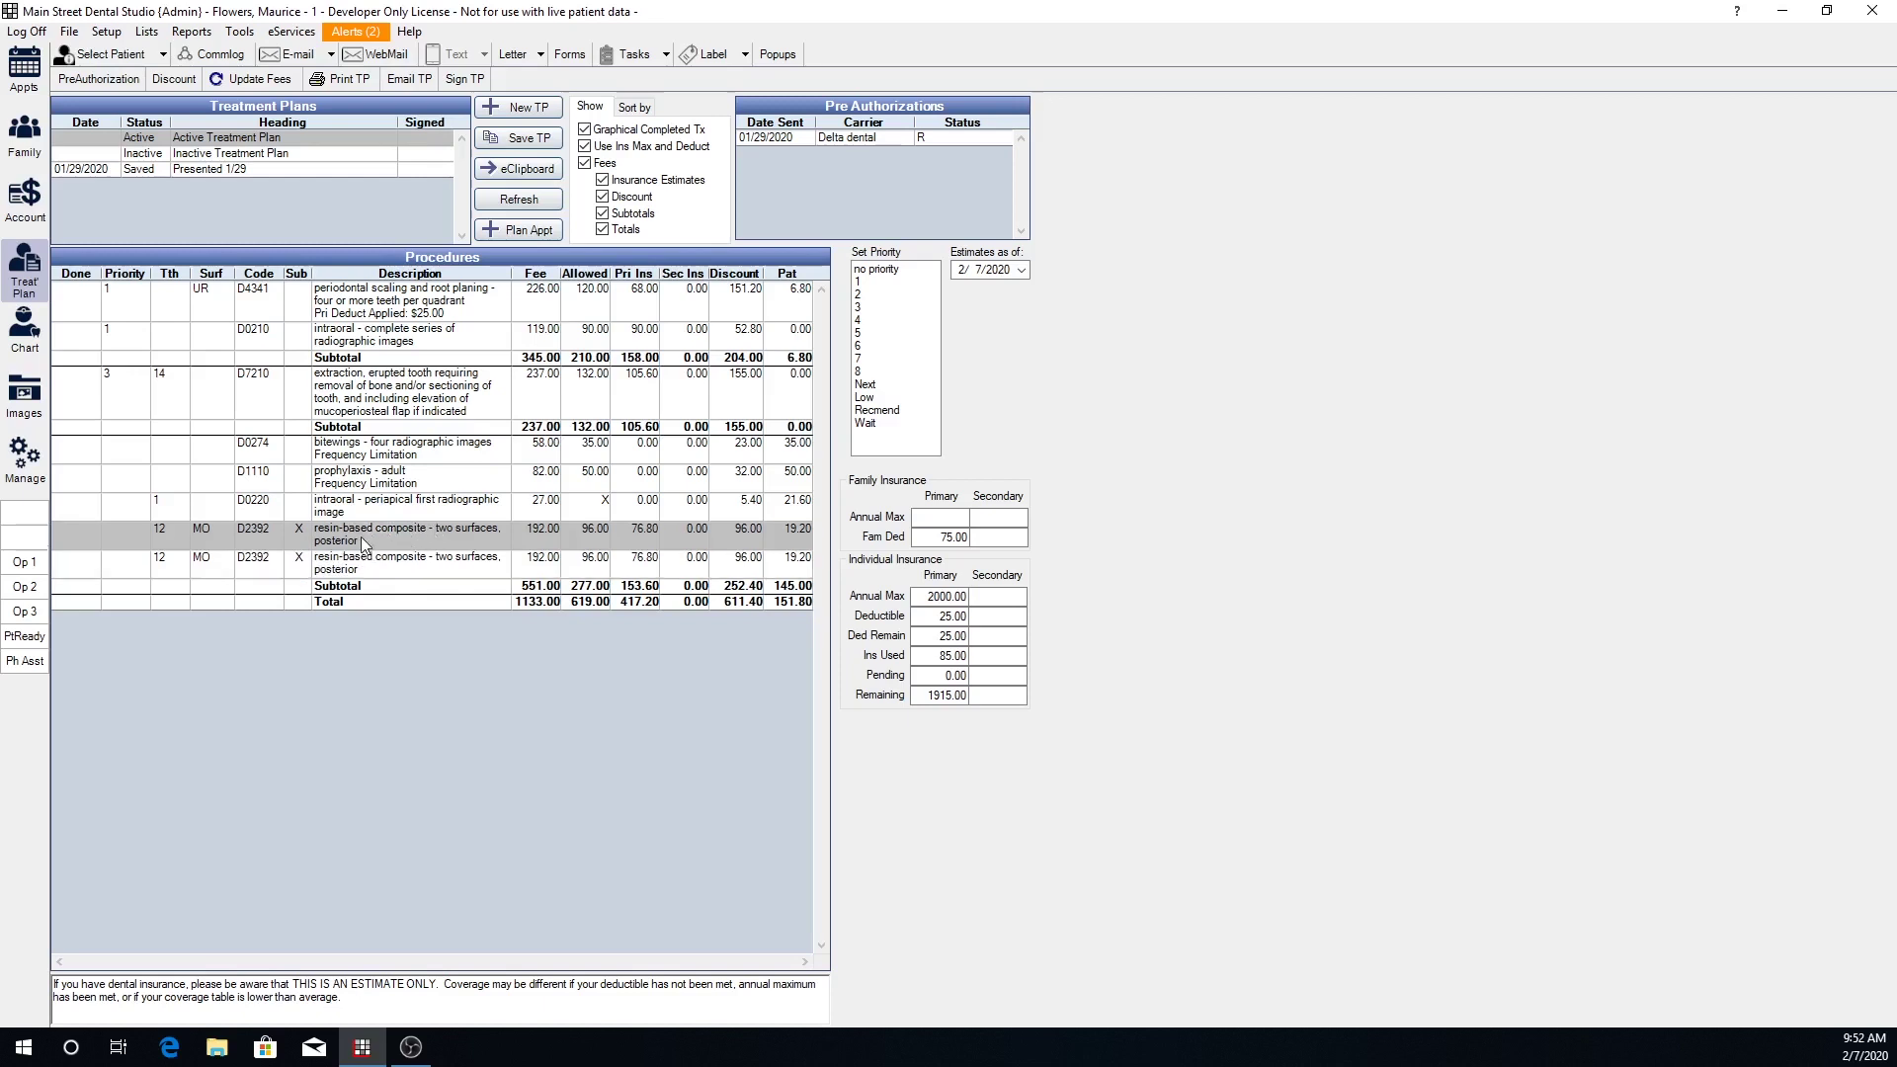
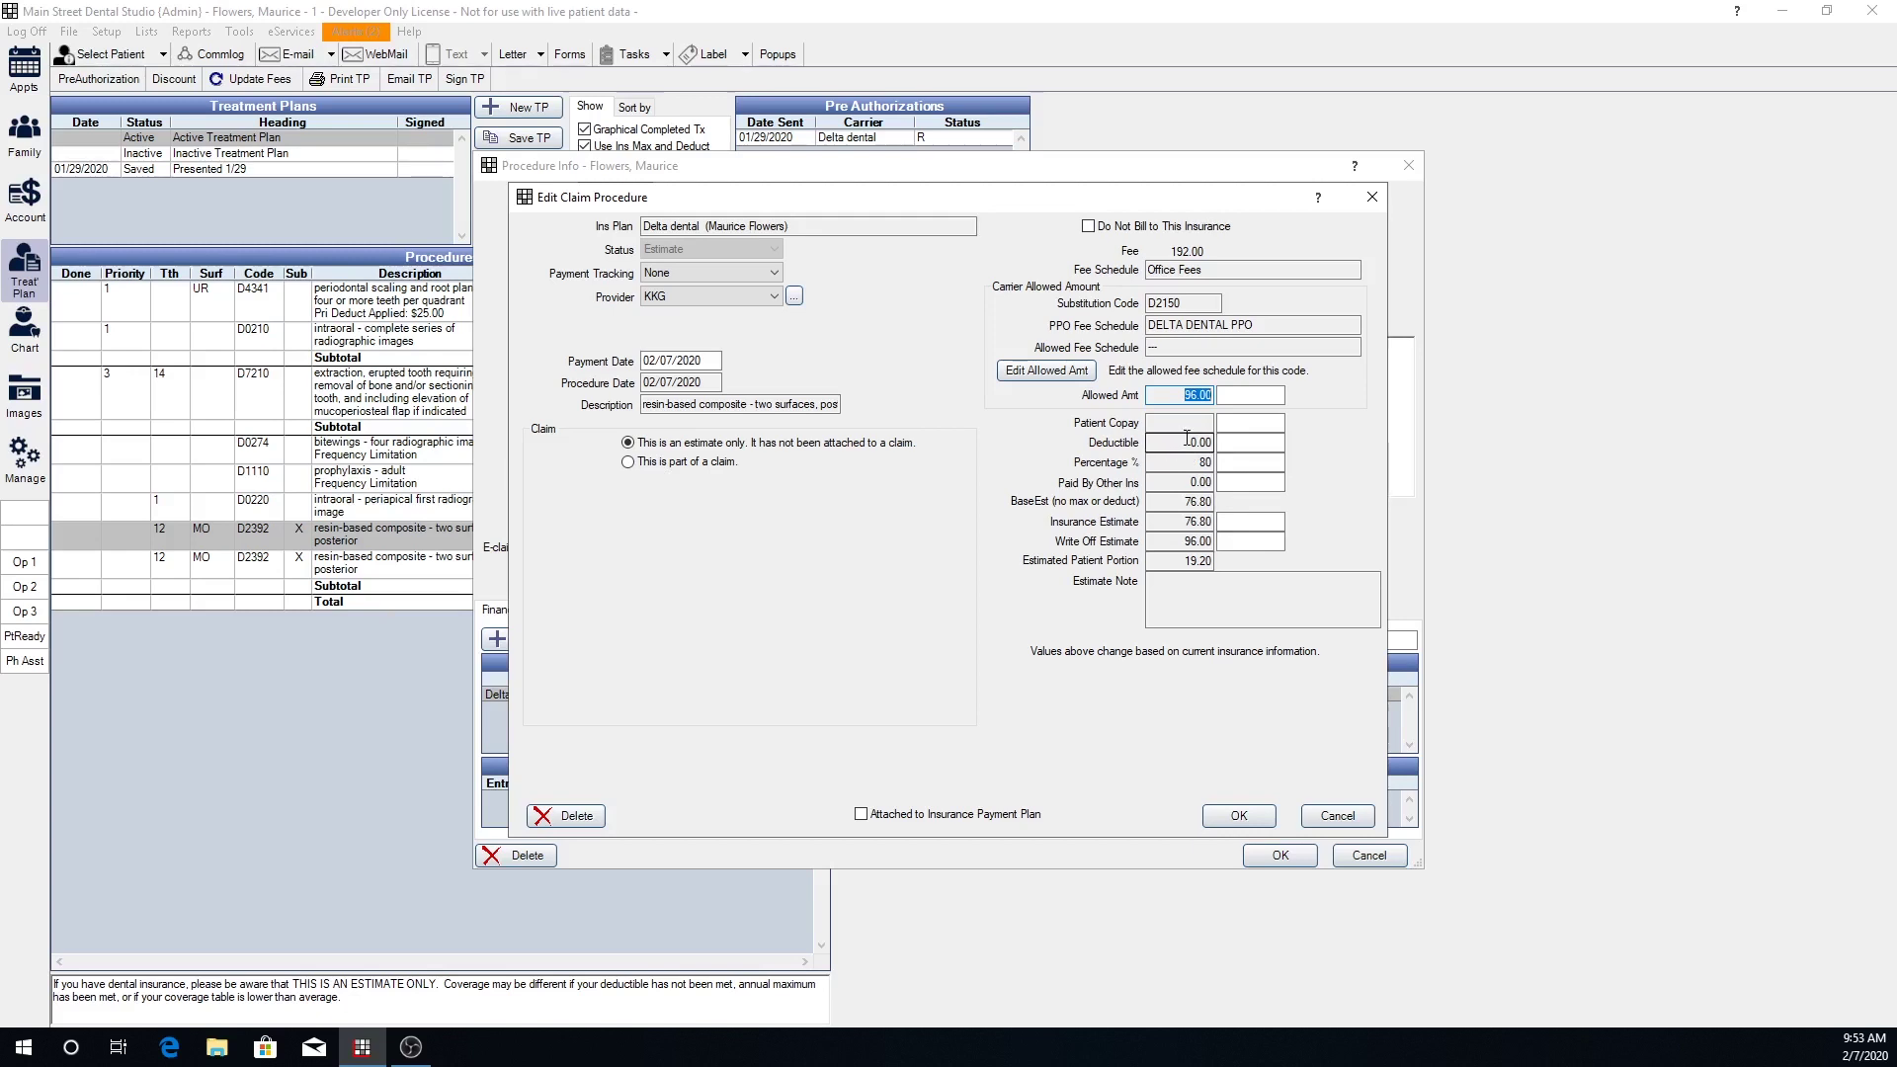
- Review the percentage, allowed amount and estimated patient portion of the D2392 claim estimate, and close the estimate and procedure
double_click(1203, 462)
double_click(1170, 394)
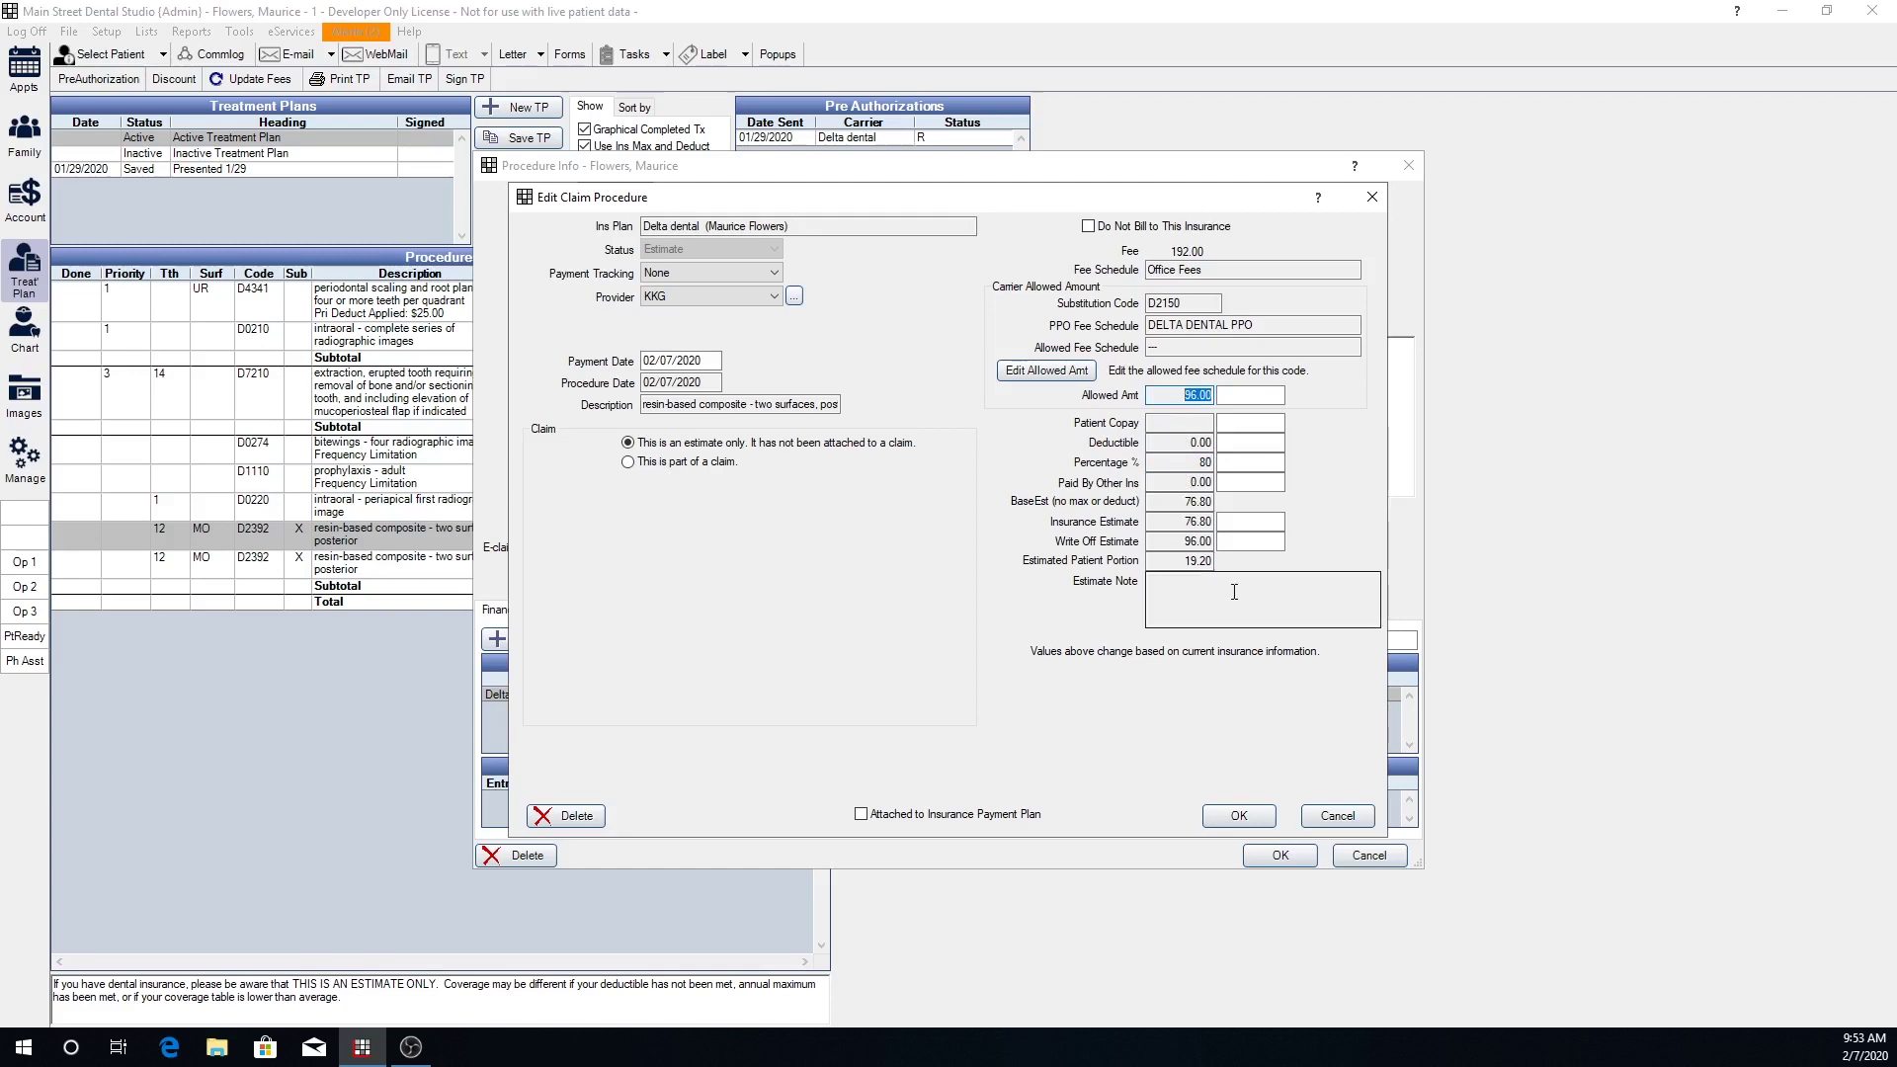
double_click(1191, 561)
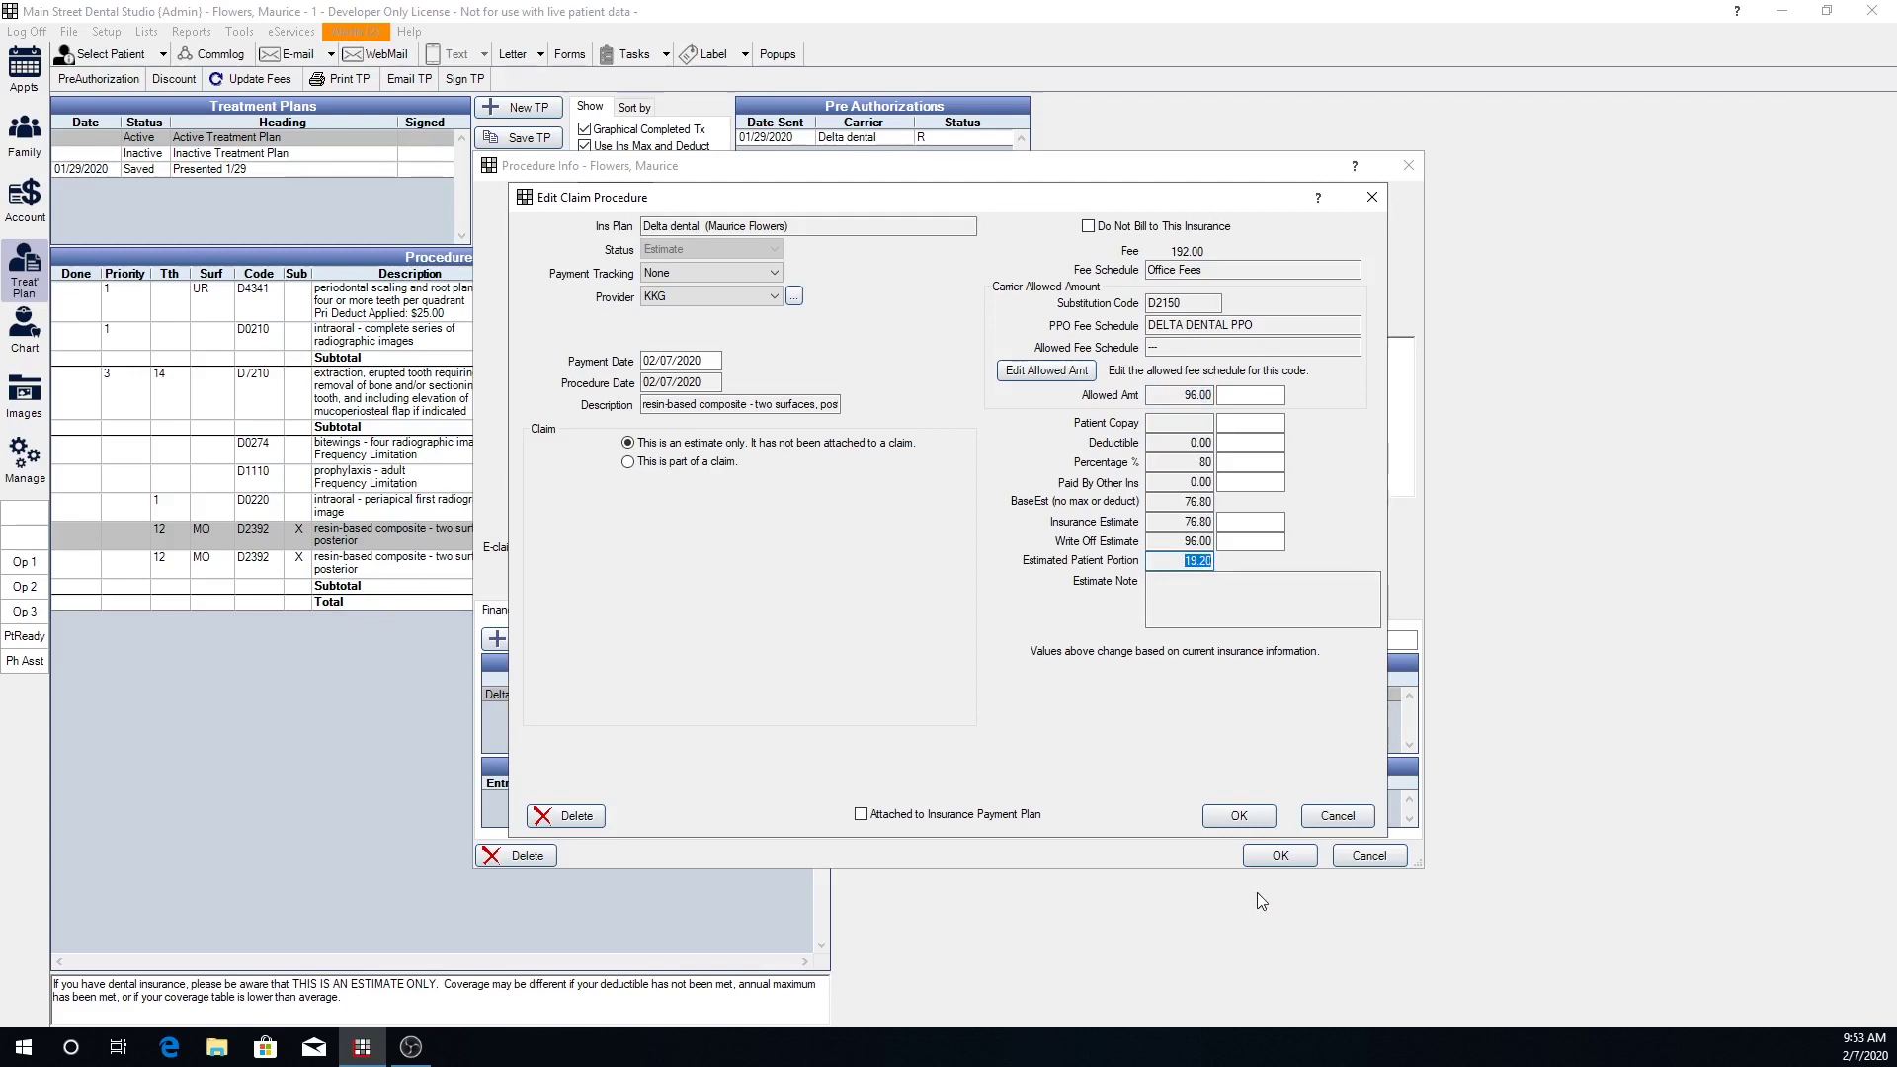
left_click(1239, 815)
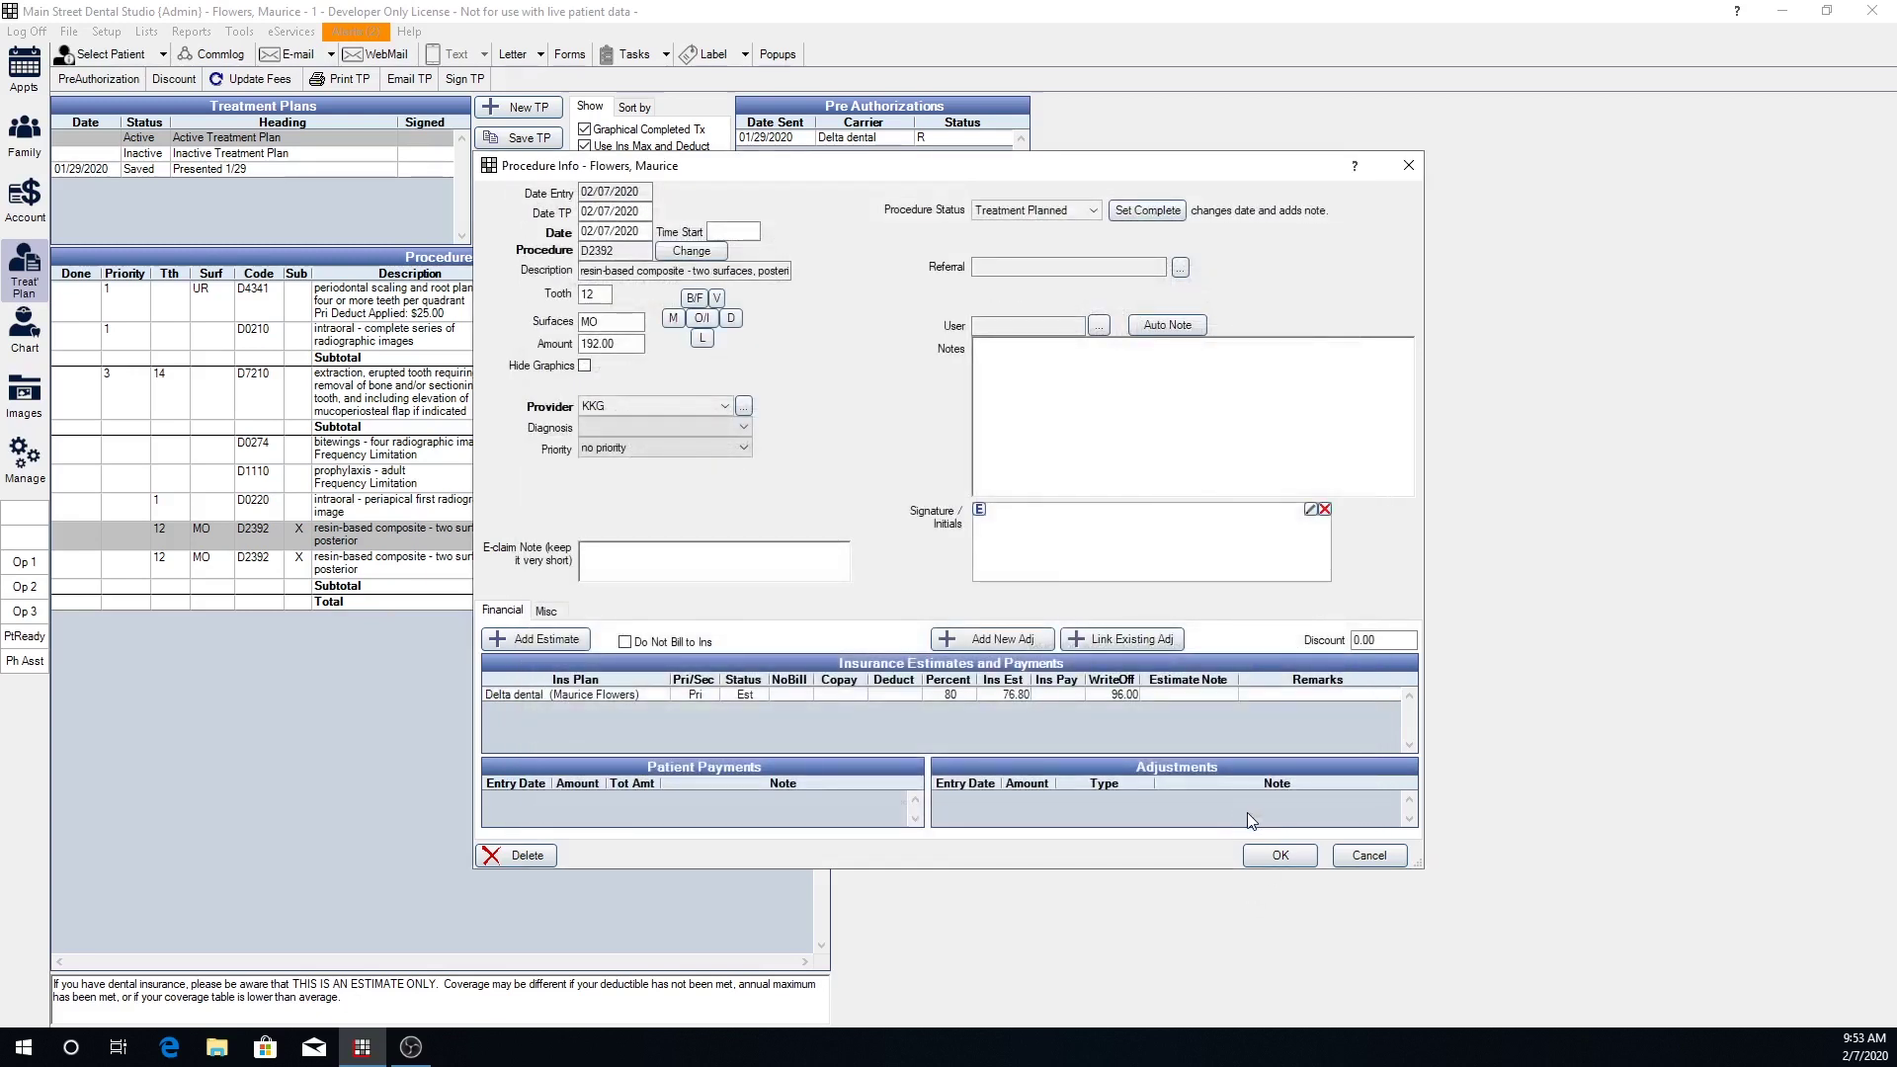
left_click(1280, 856)
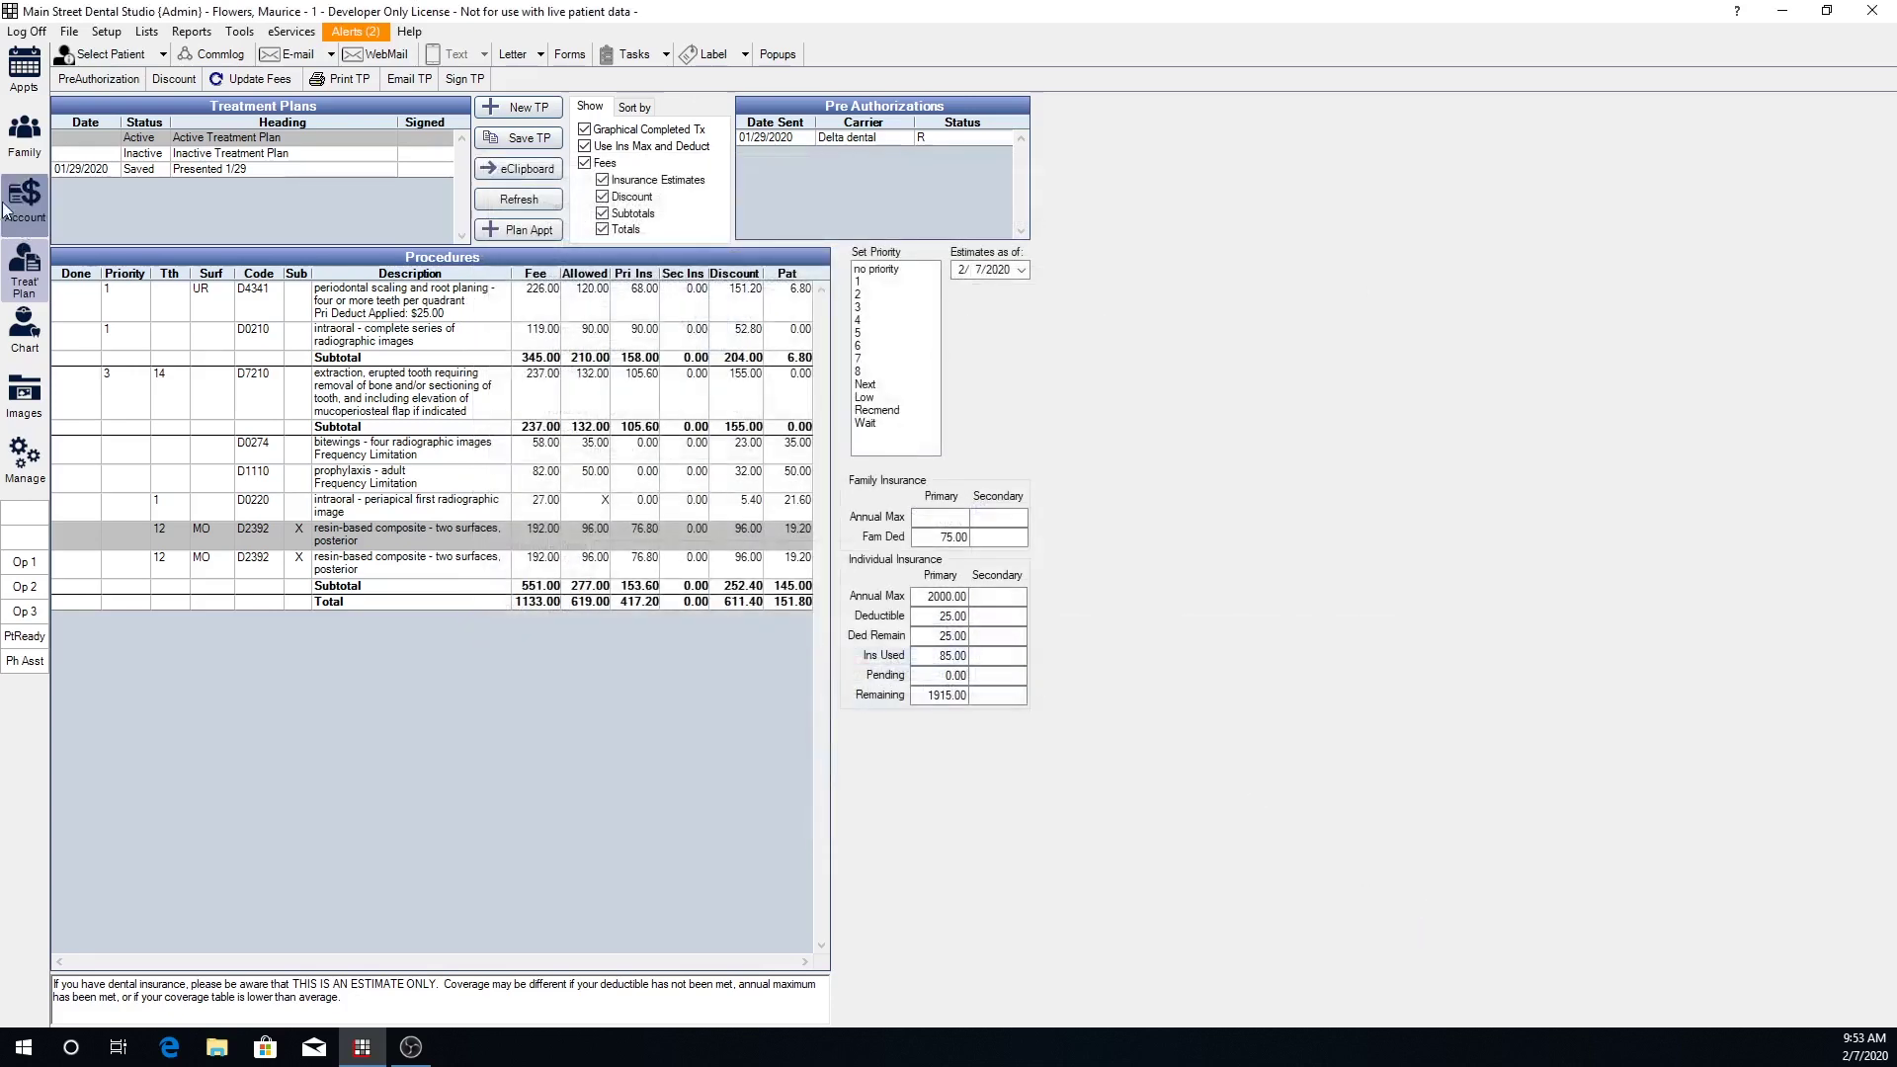
- Examine the Delta dental plan's substitution codes, including D2391 and D0190, and its PPO substitution write-off option, and close the plan
left_click(36, 145)
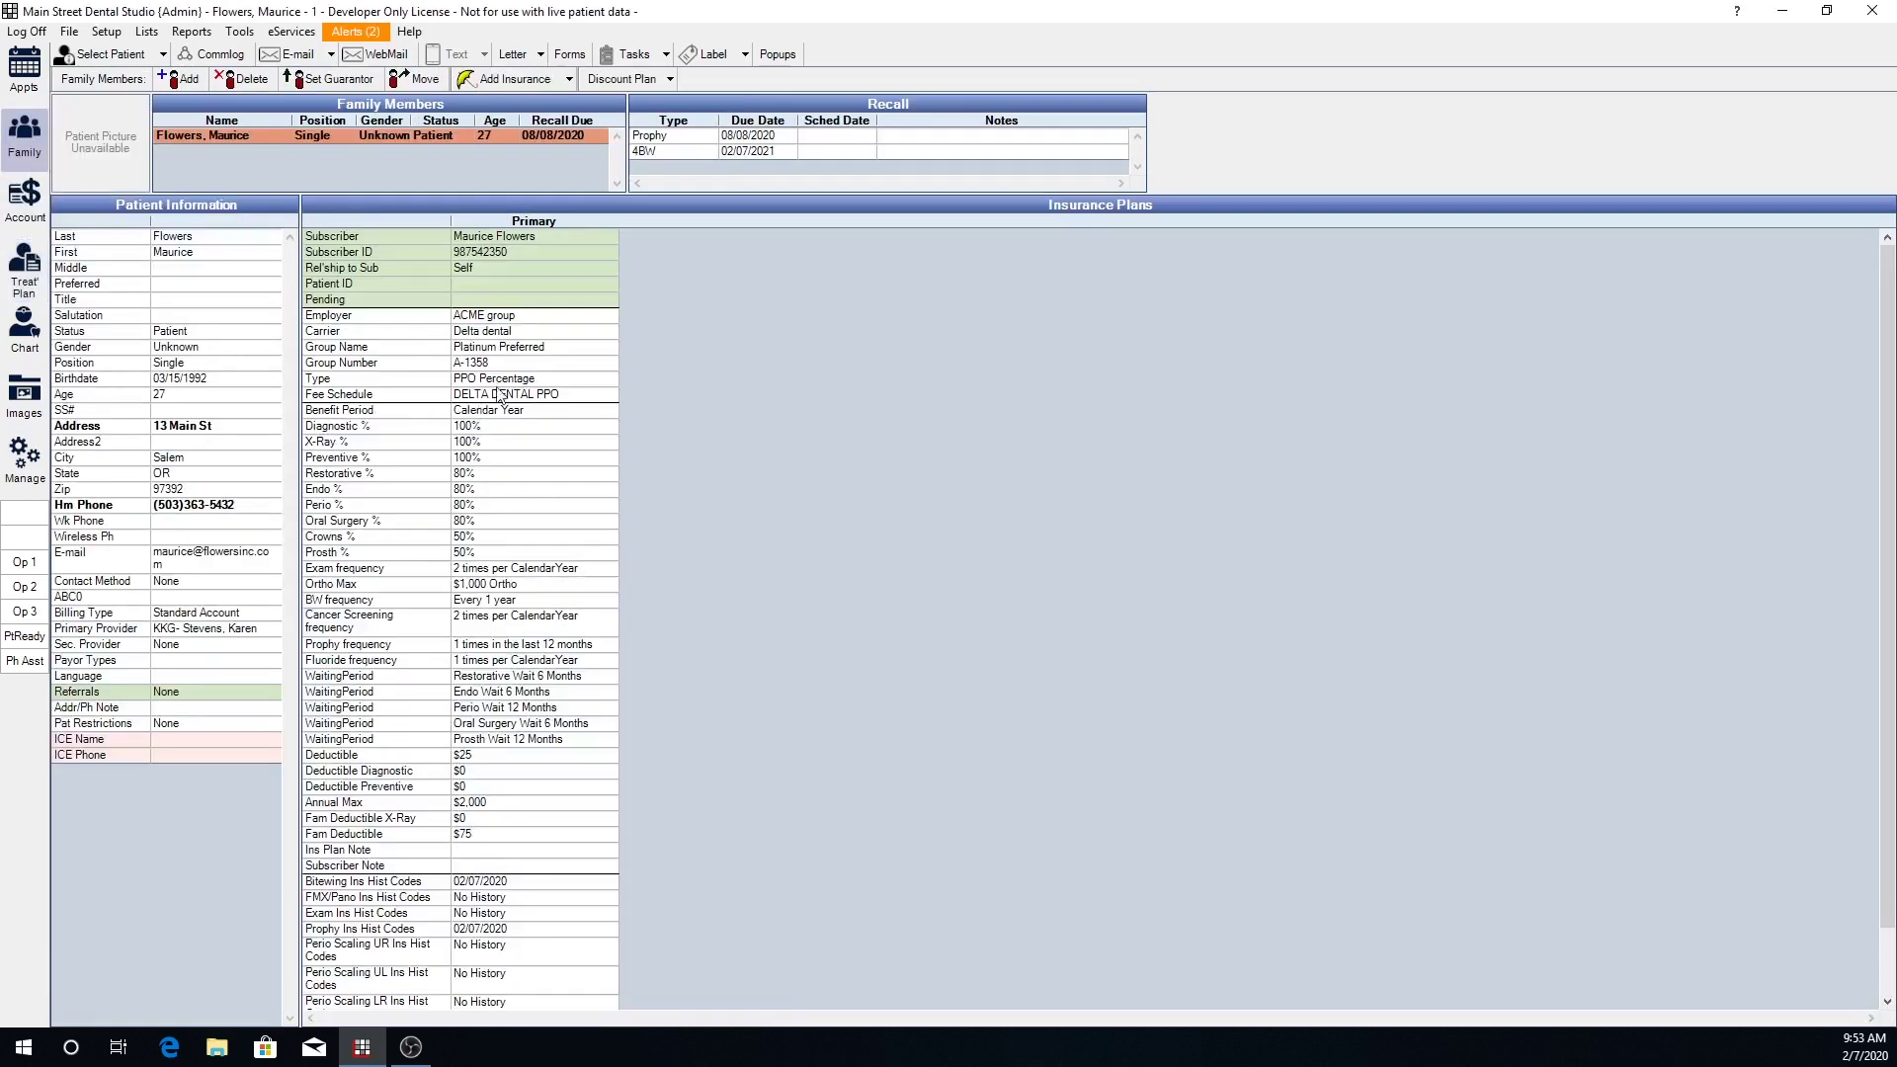
double_click(504, 468)
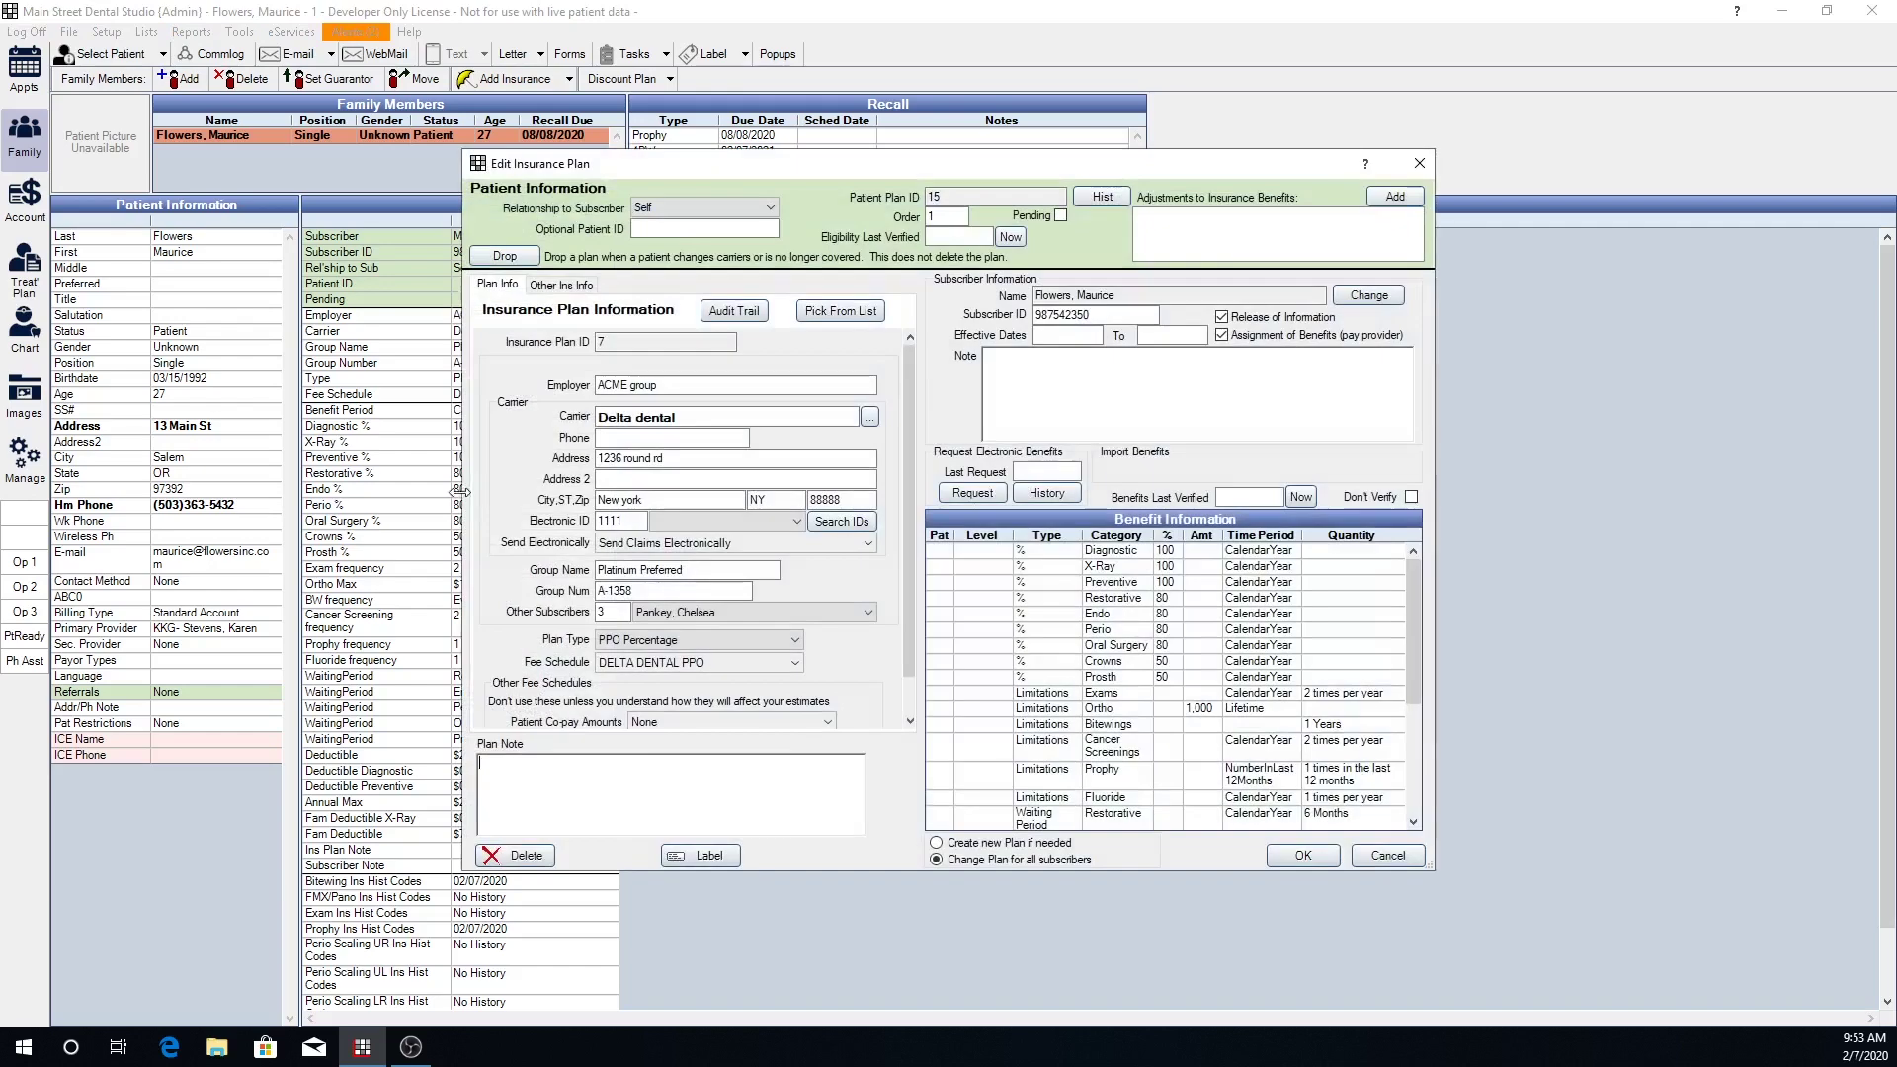
left_click(563, 286)
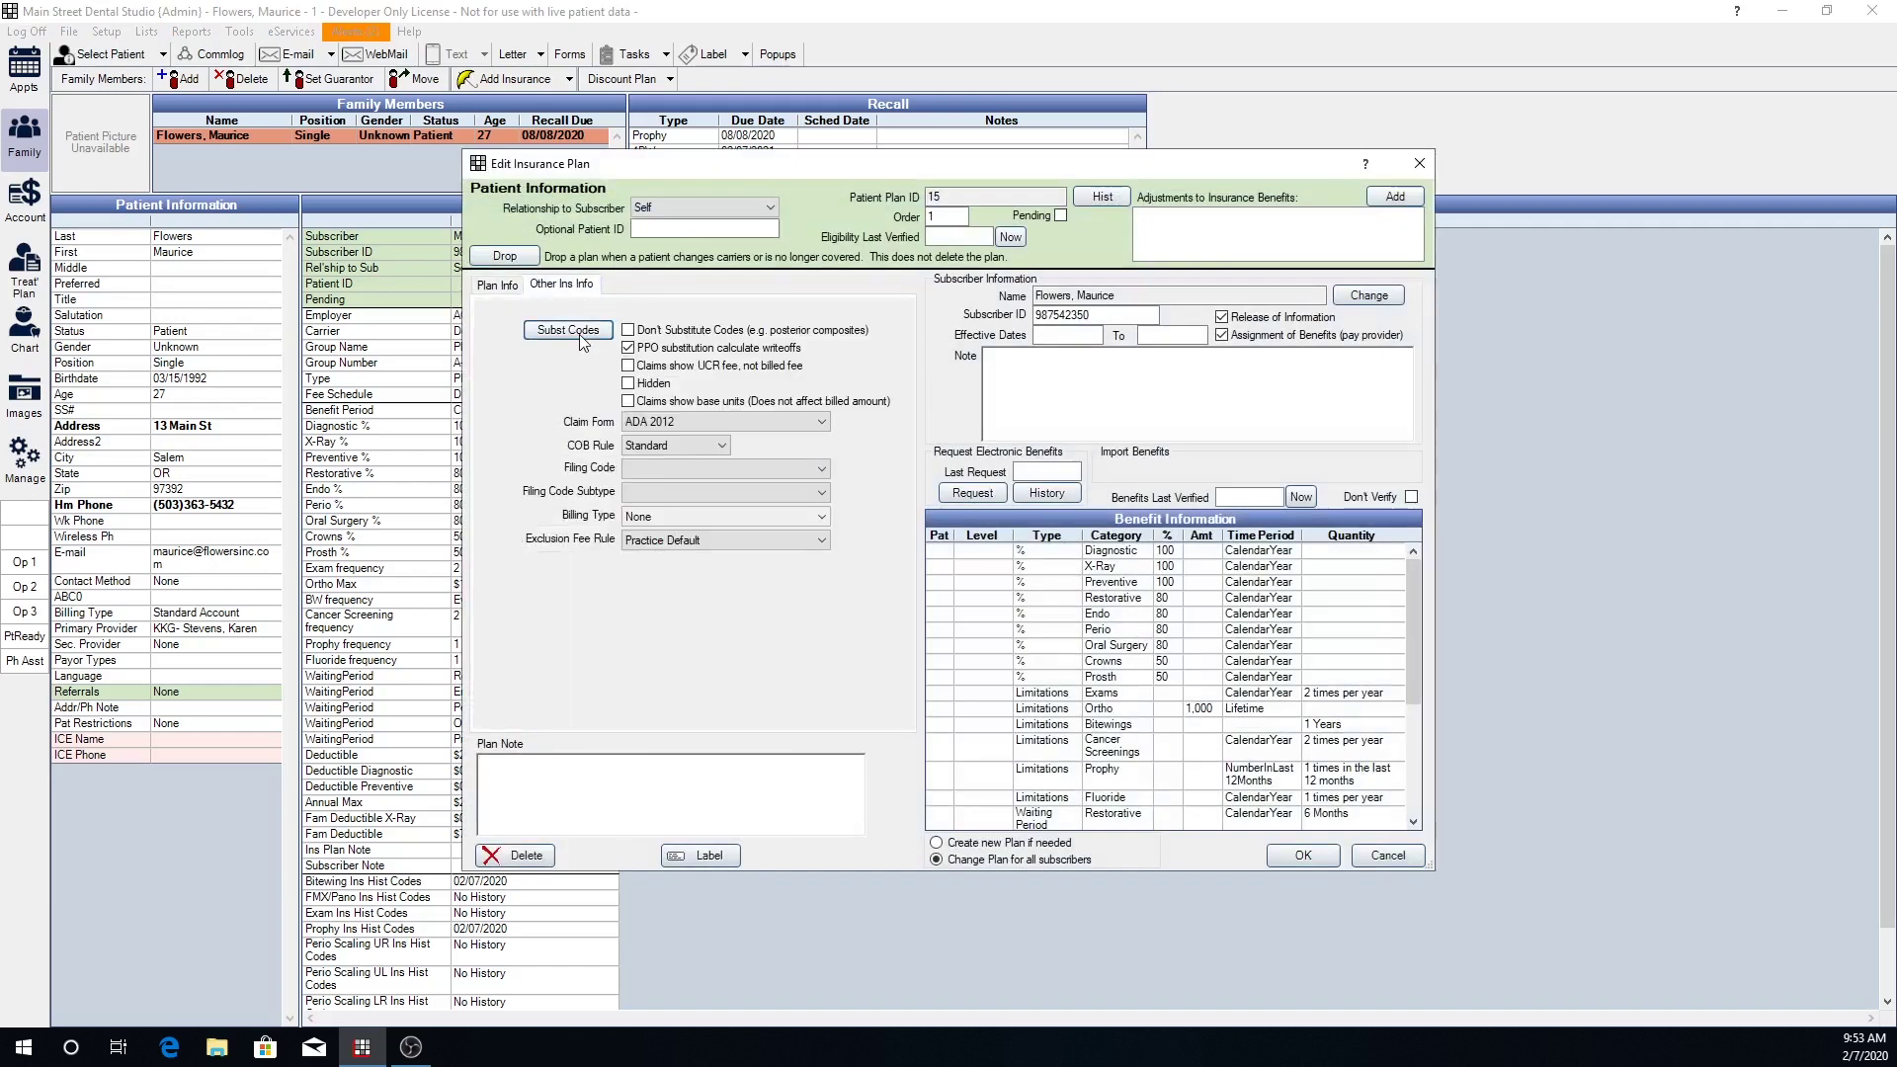
left_click(581, 336)
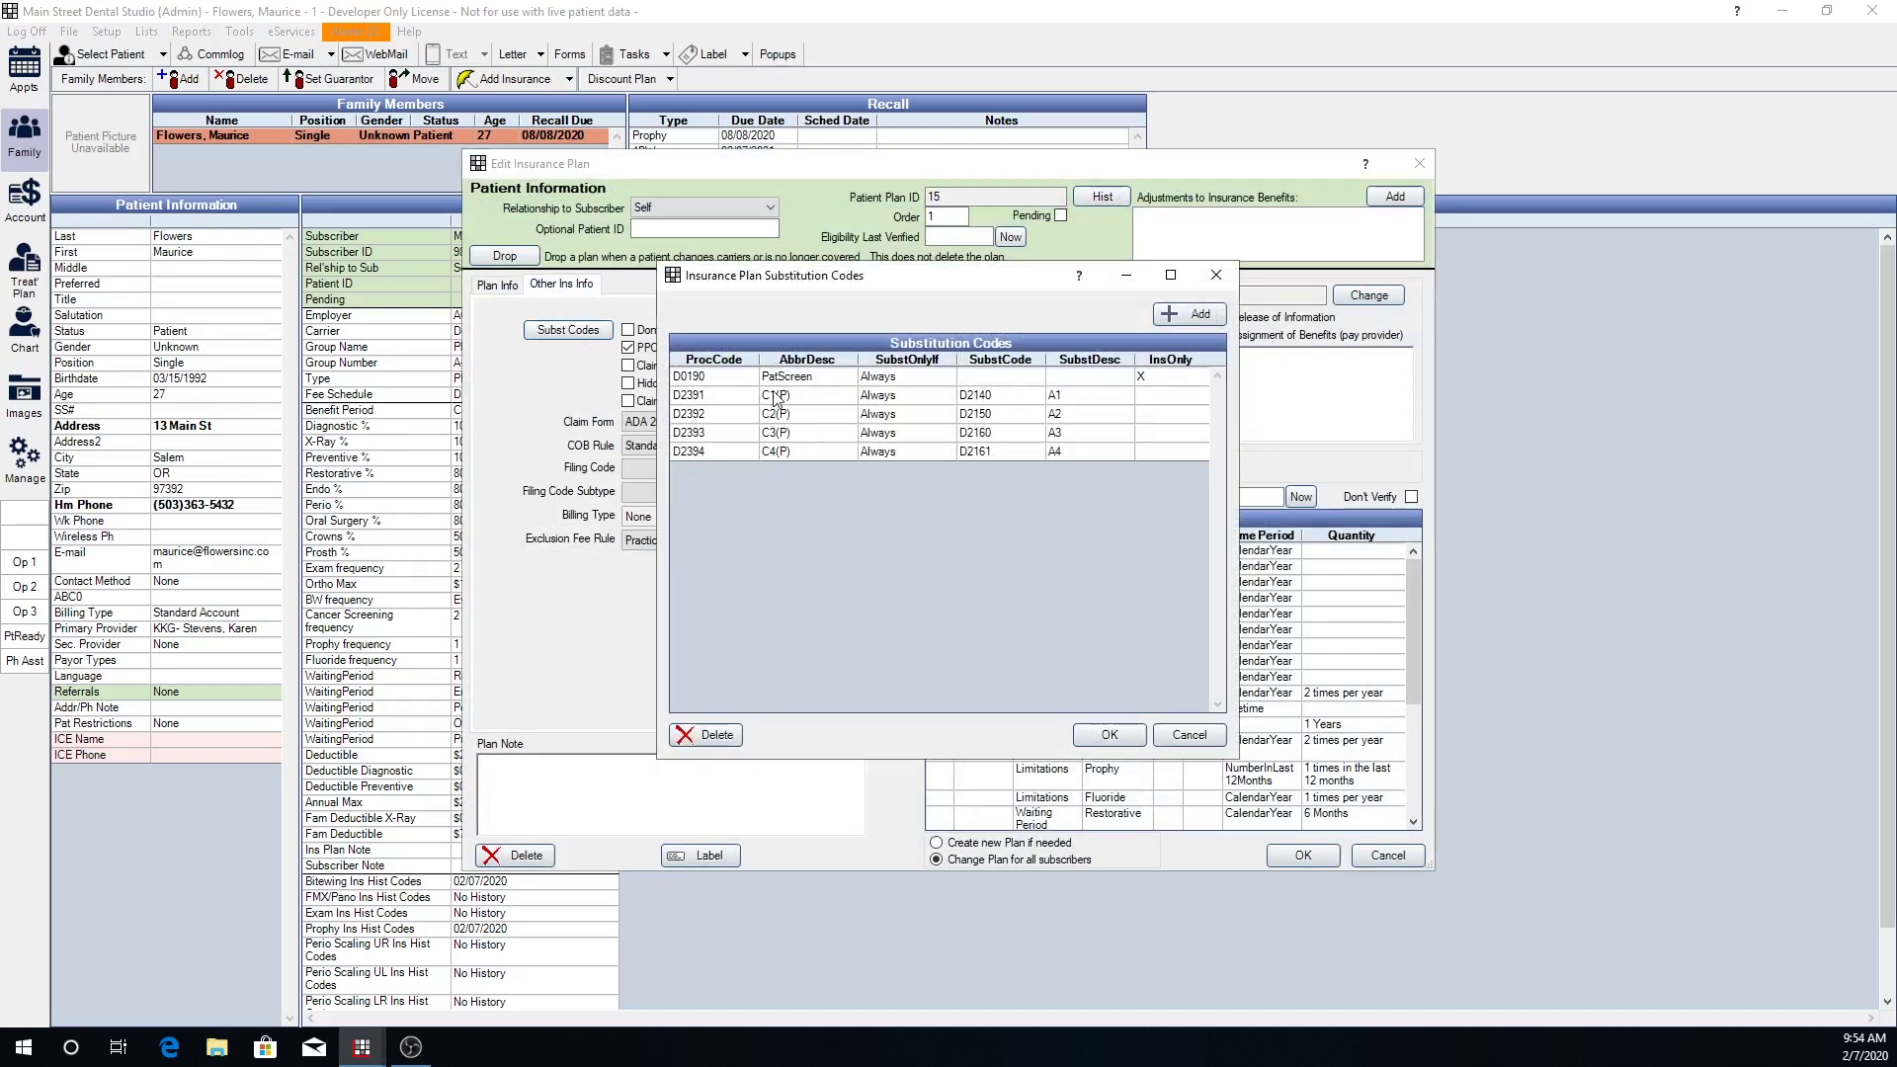
left_click(787, 398)
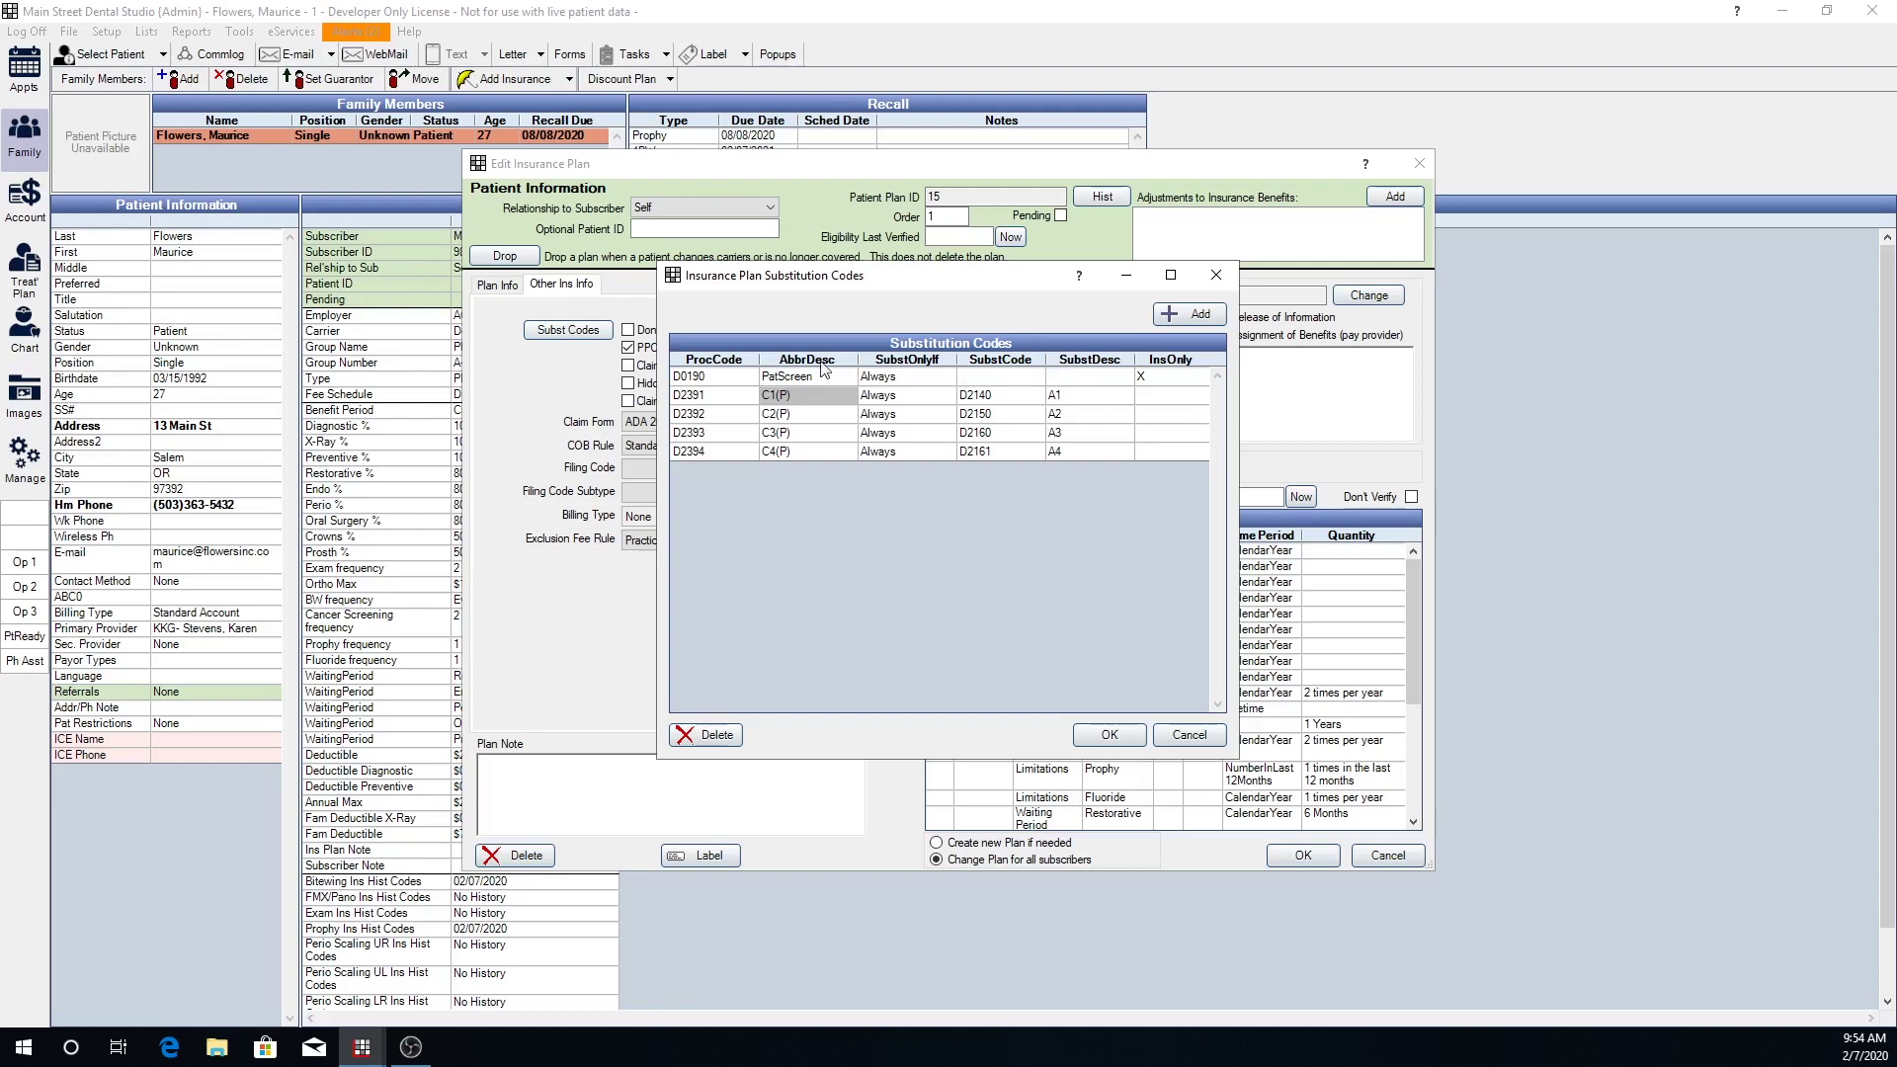
left_click(715, 380)
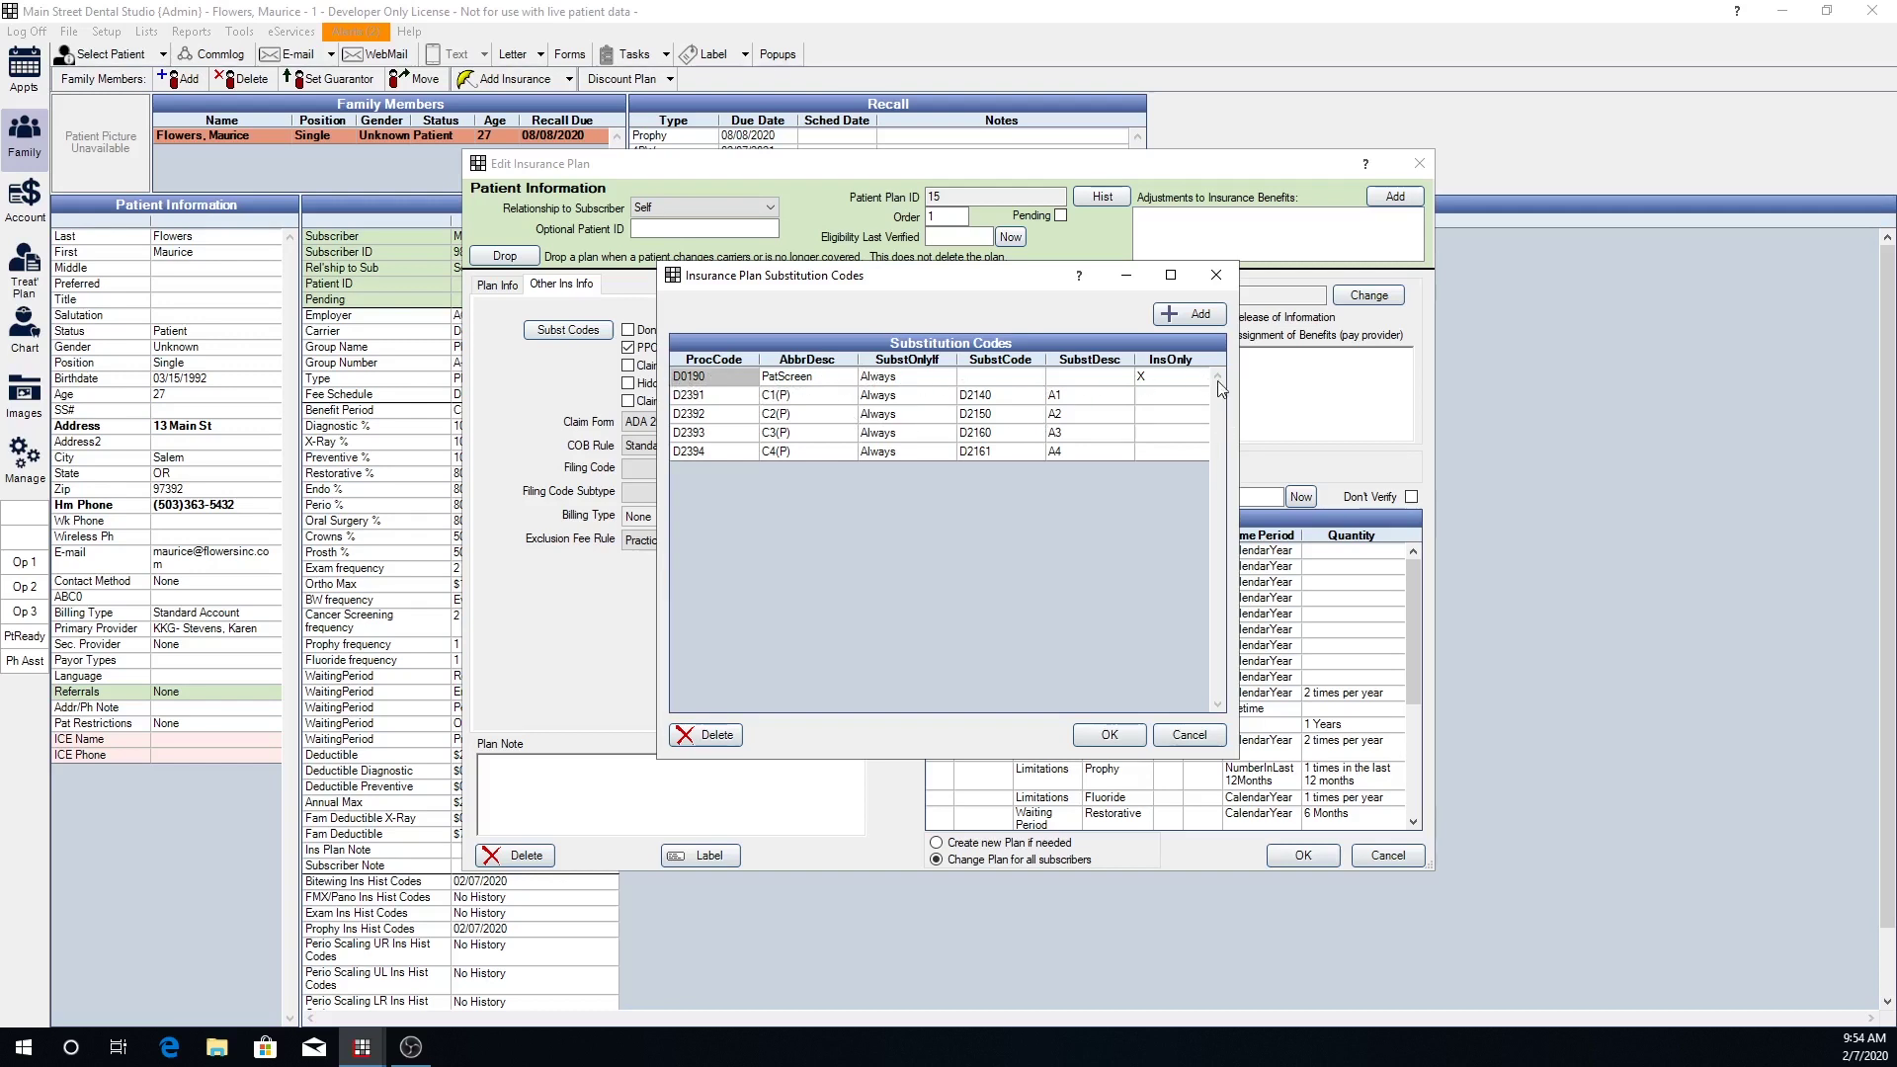
left_click(1109, 735)
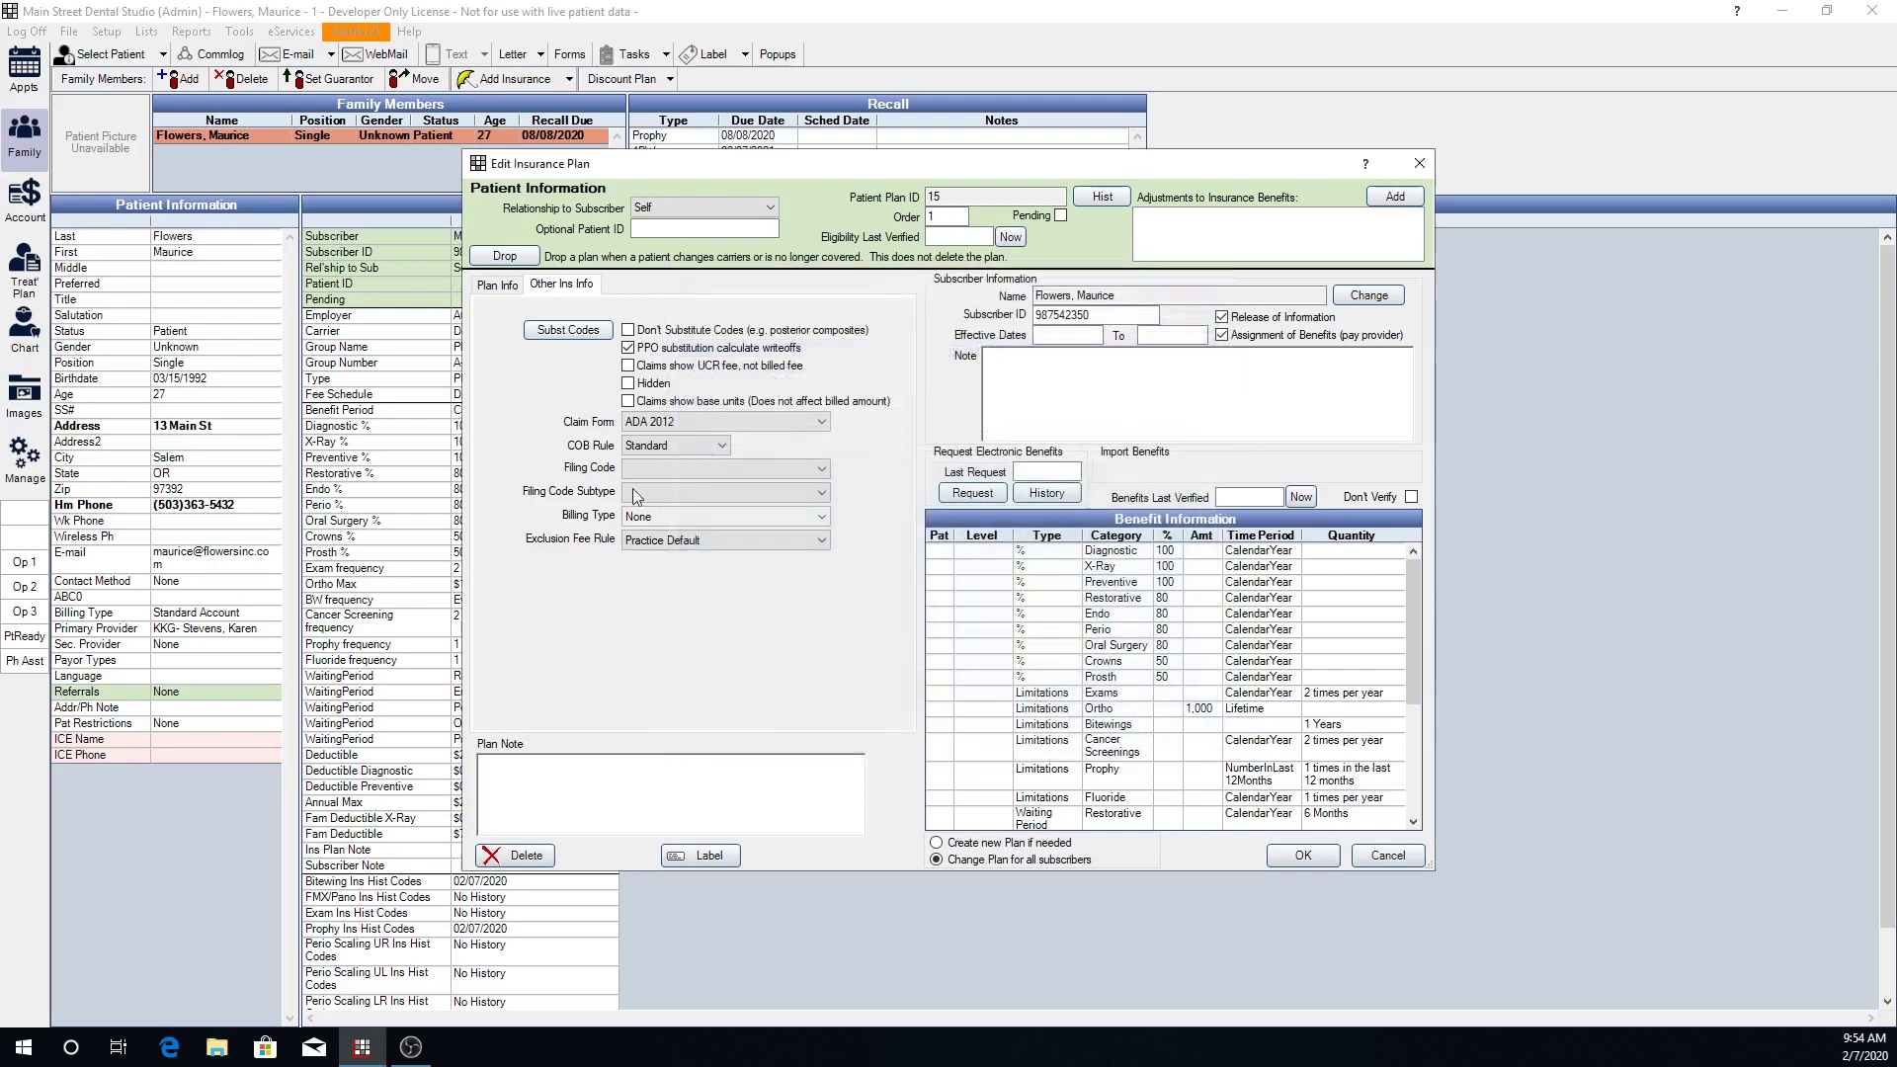
left_click(629, 346)
left_click(1280, 862)
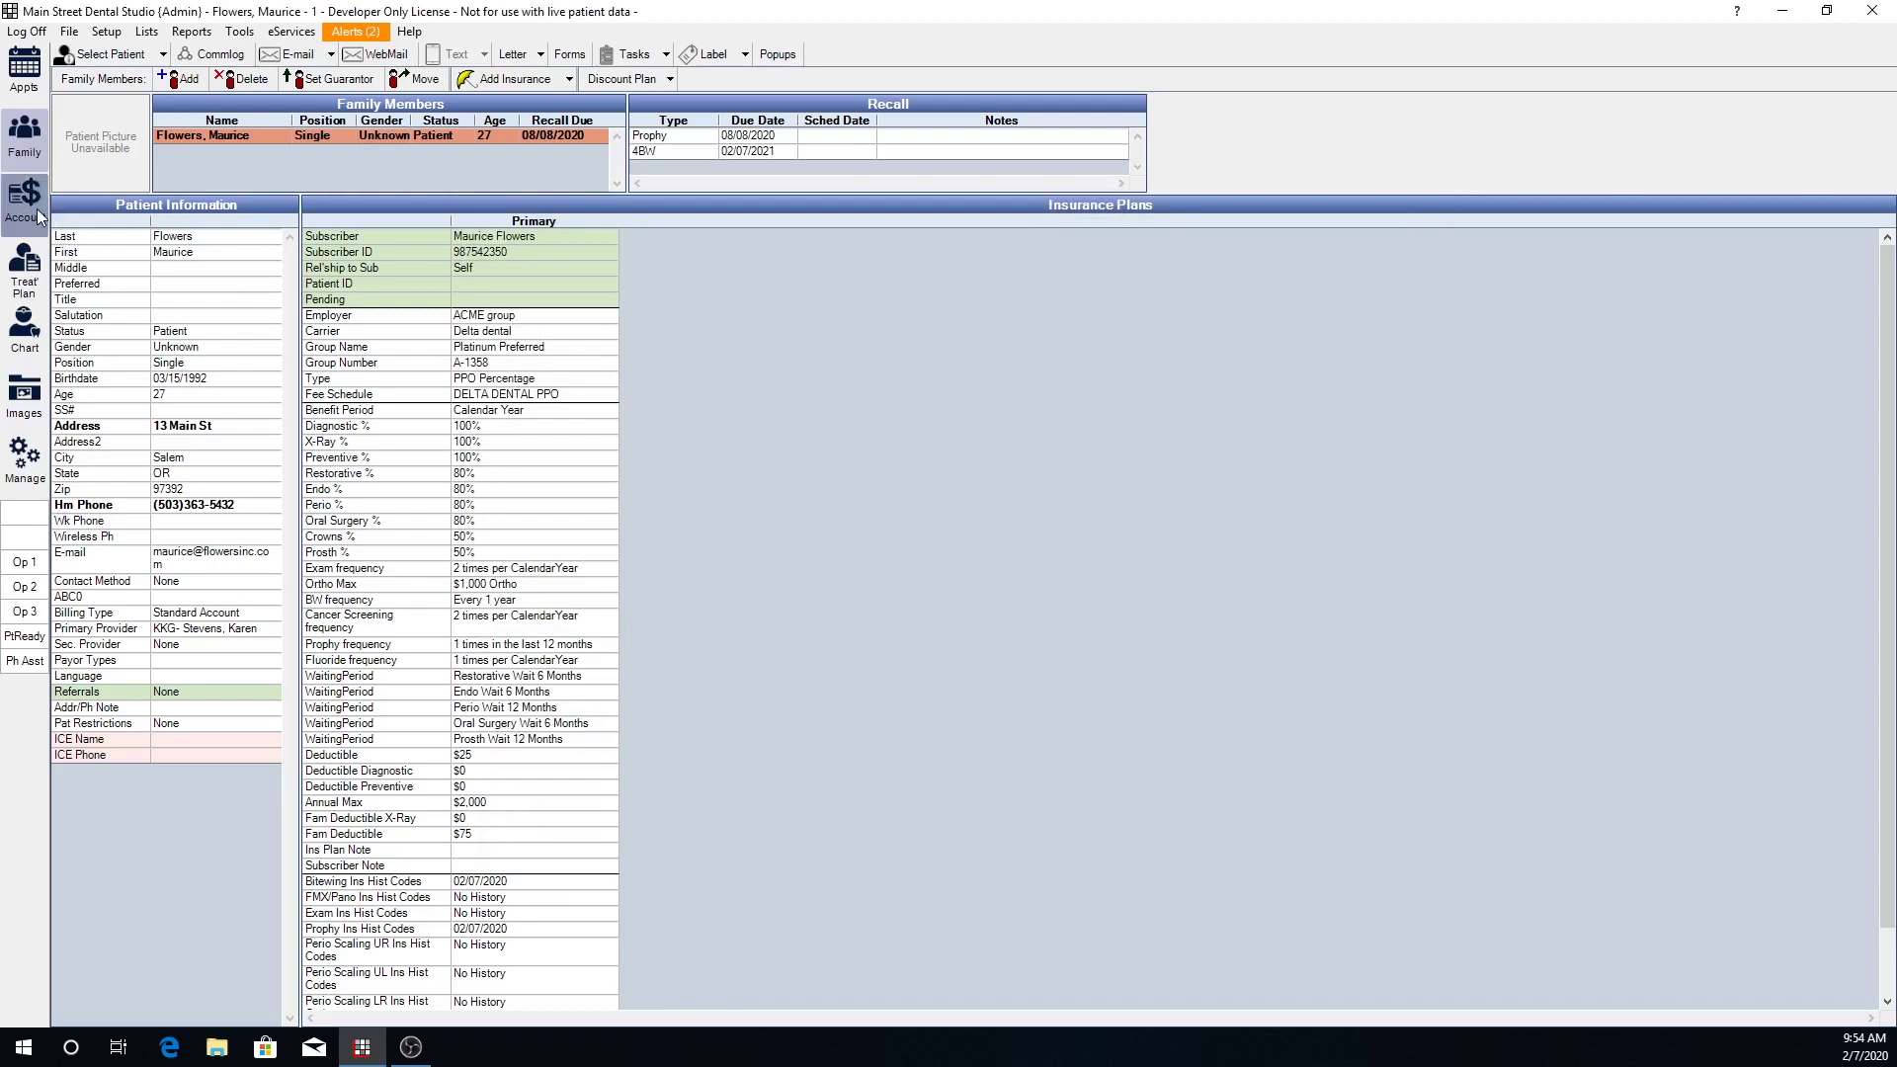
- Review the frequency limitations on D0274 and D1110 in the treatment plan, and inspect the D0274 claim estimate without changing it
left_click(36, 275)
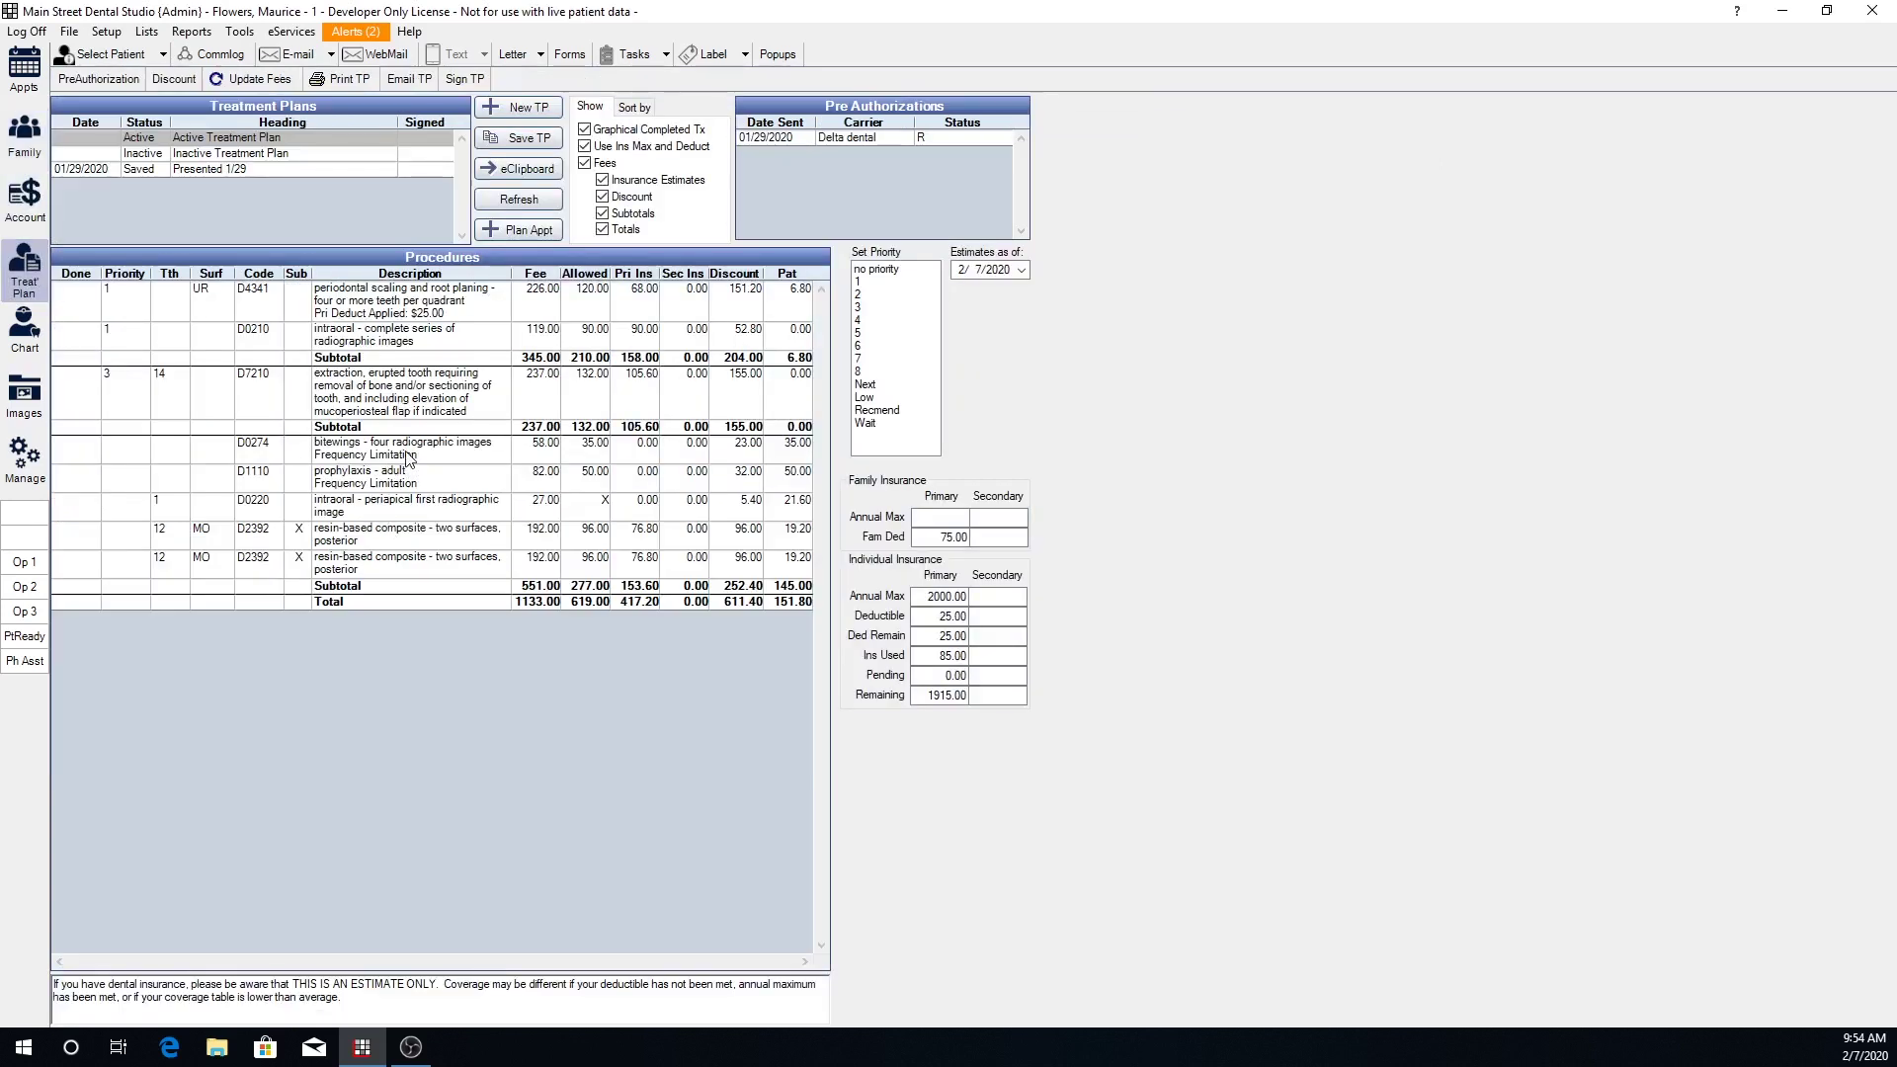
left_click_drag(417, 455, 431, 483)
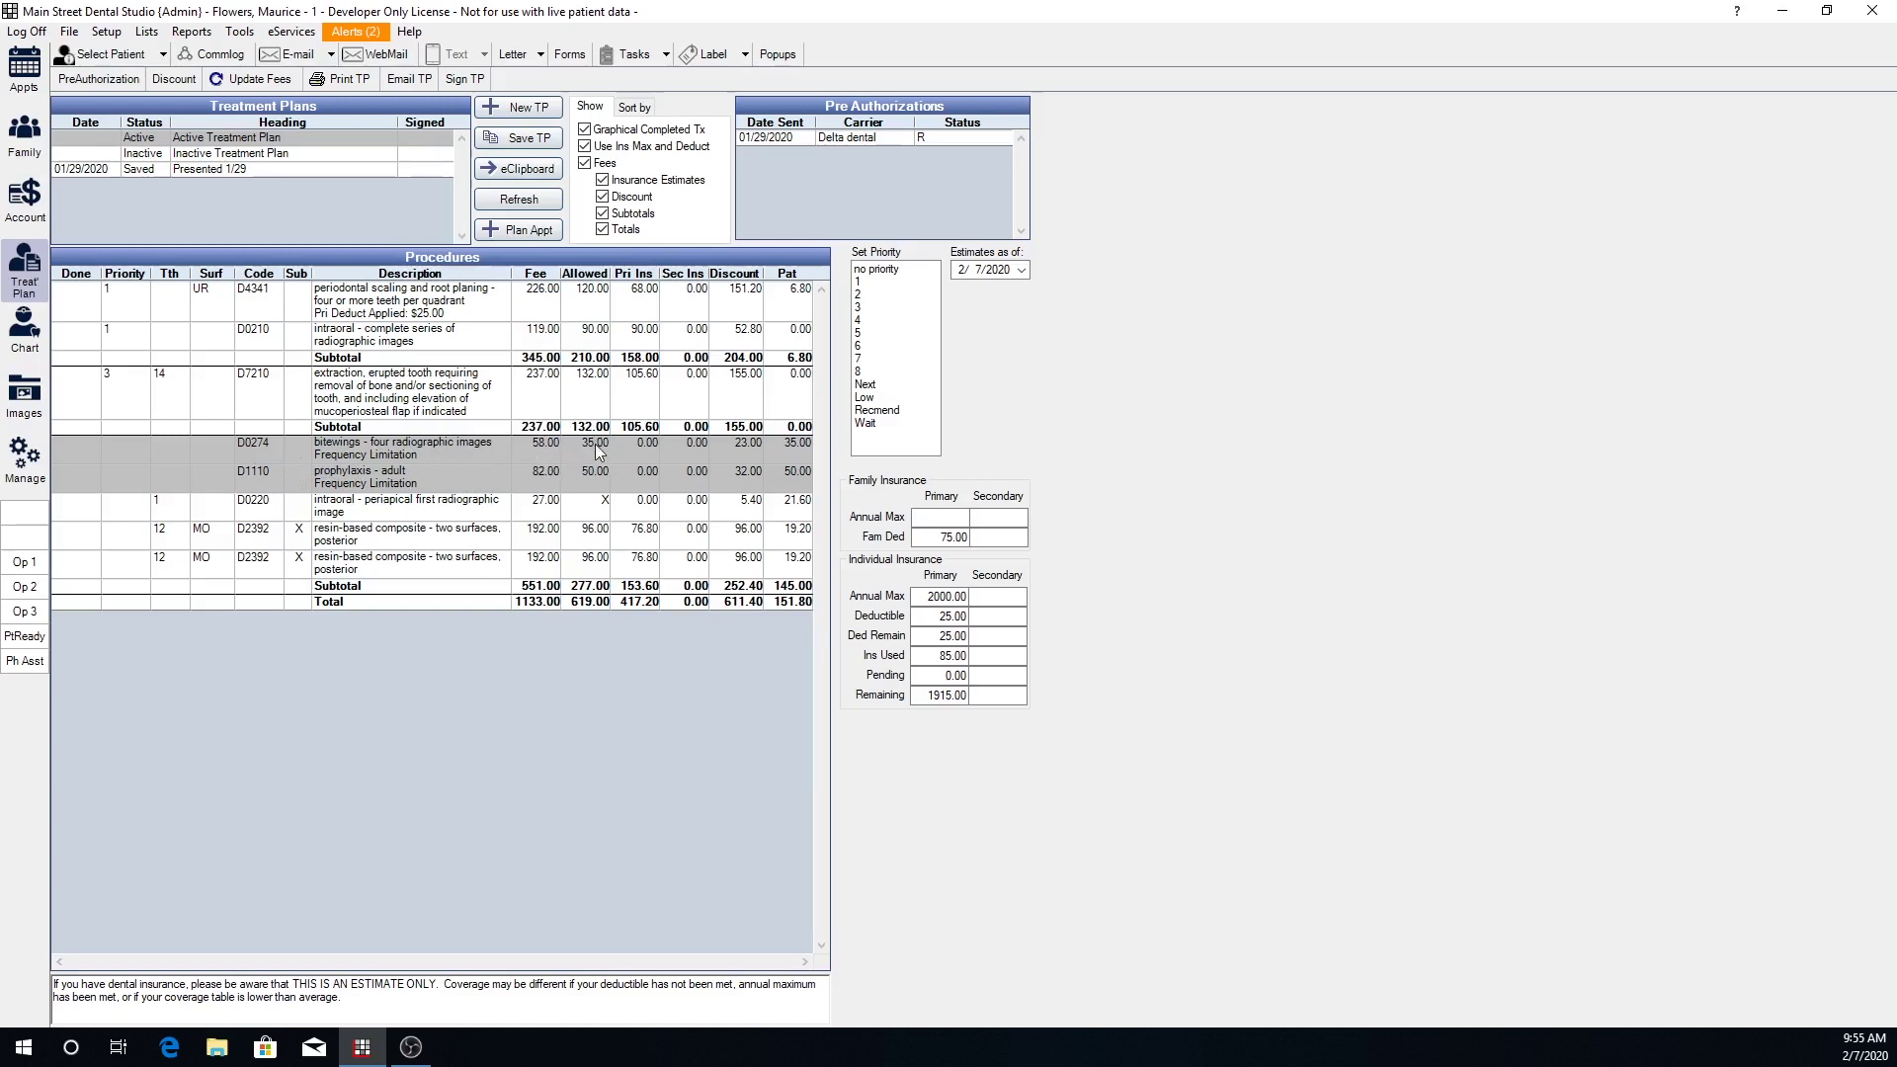
double_click(376, 458)
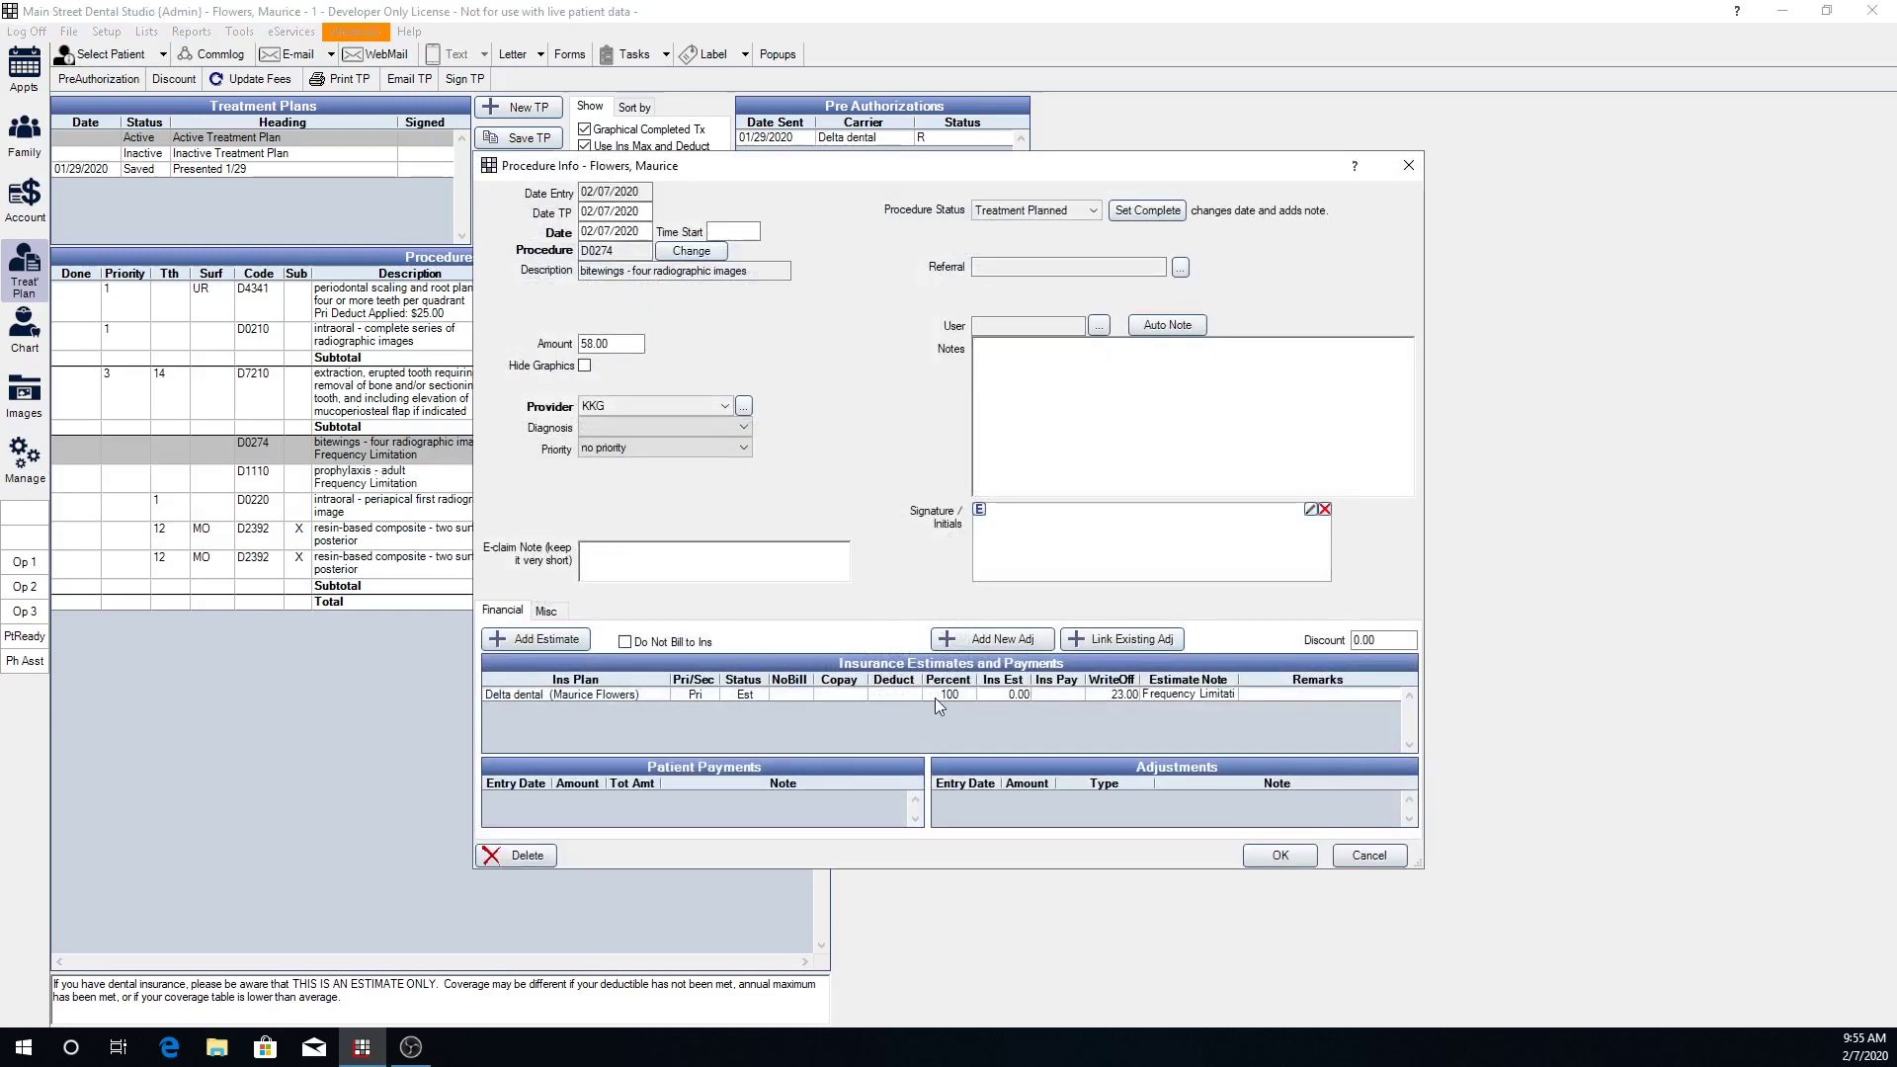
double_click(951, 697)
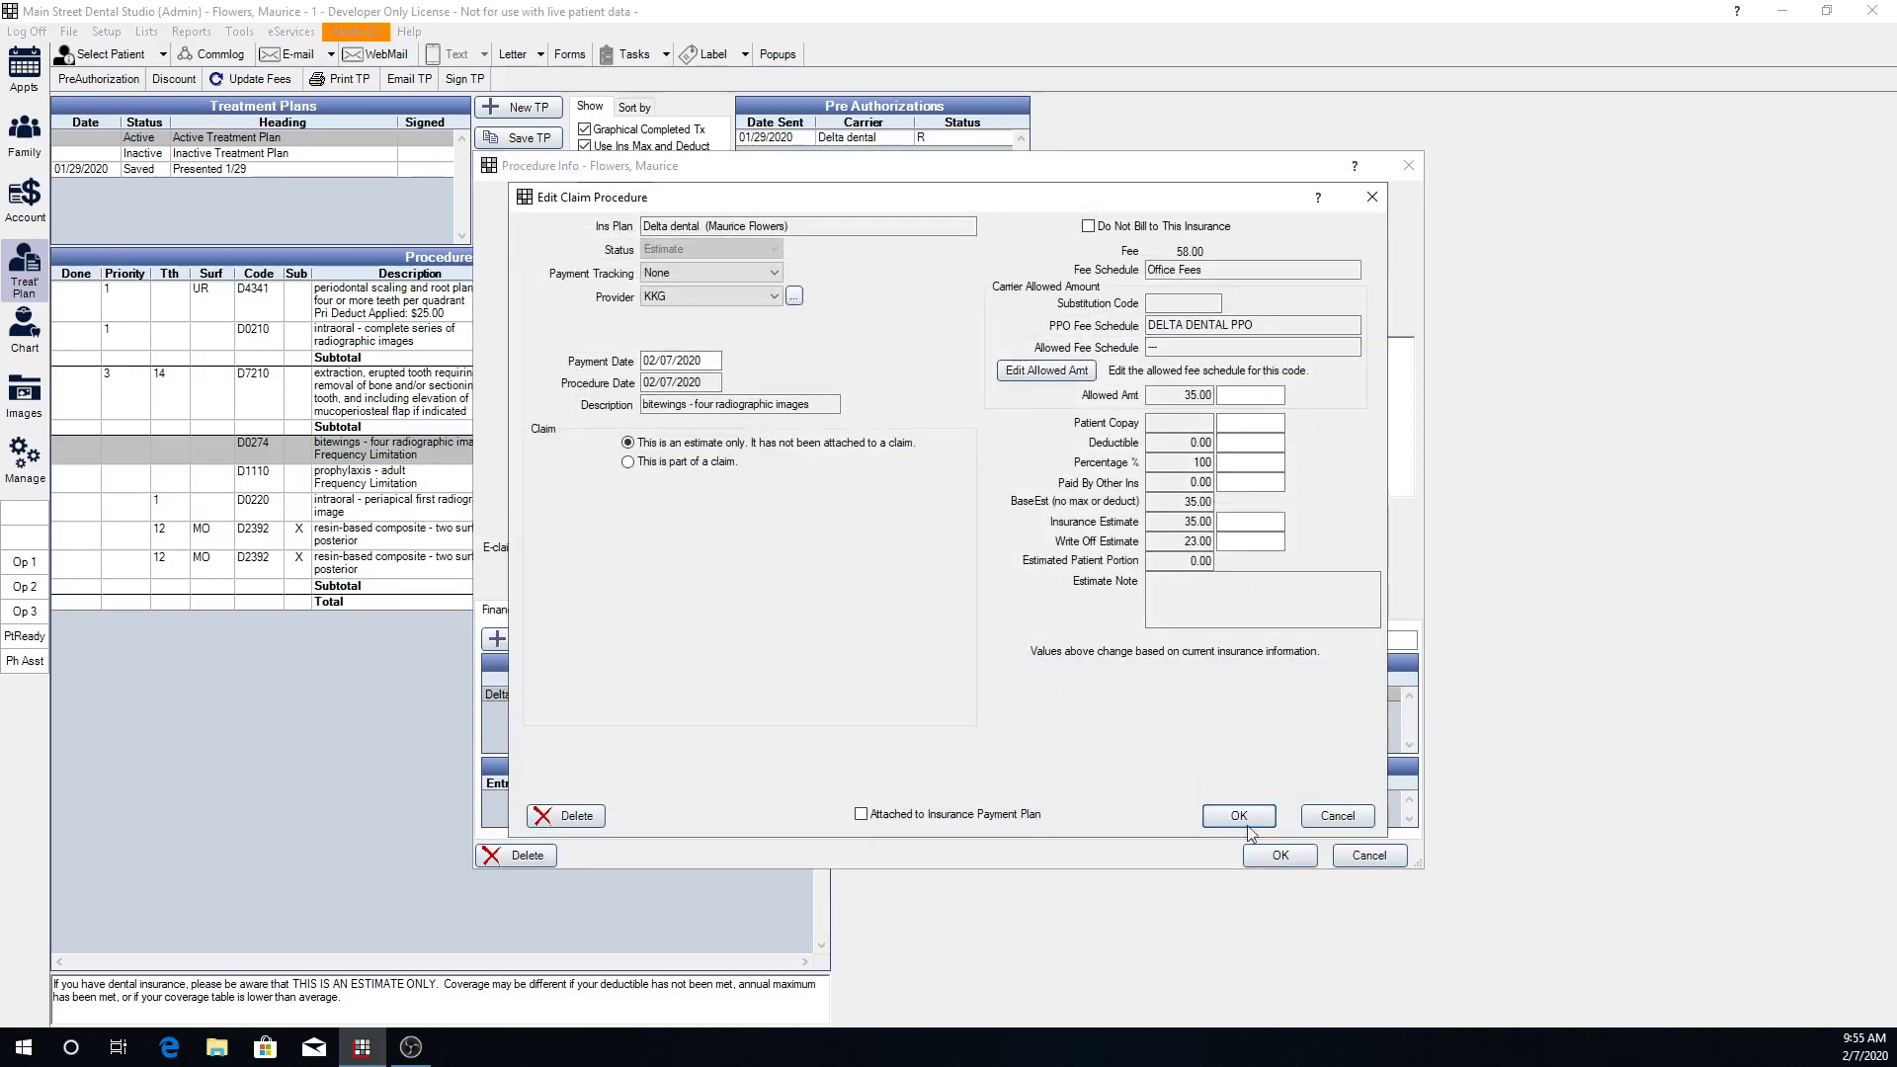
left_click(1337, 815)
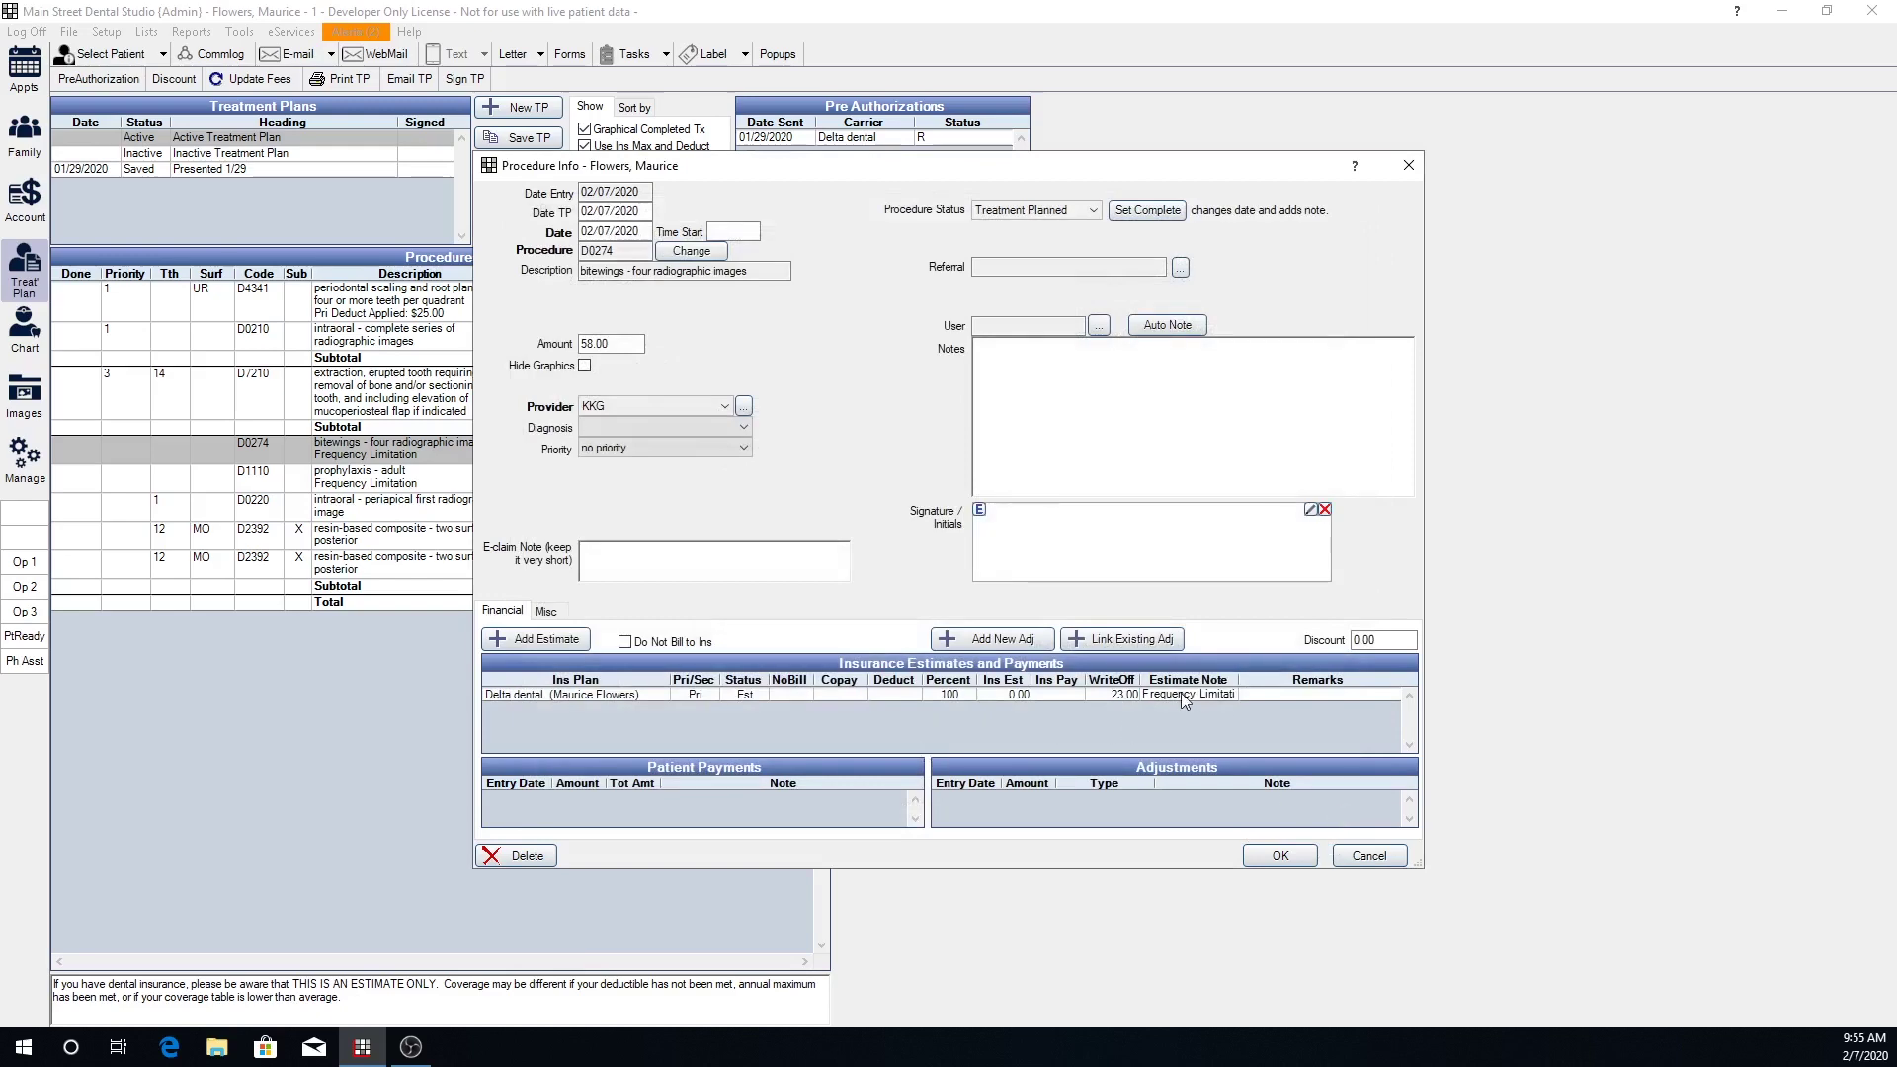
left_click(1281, 855)
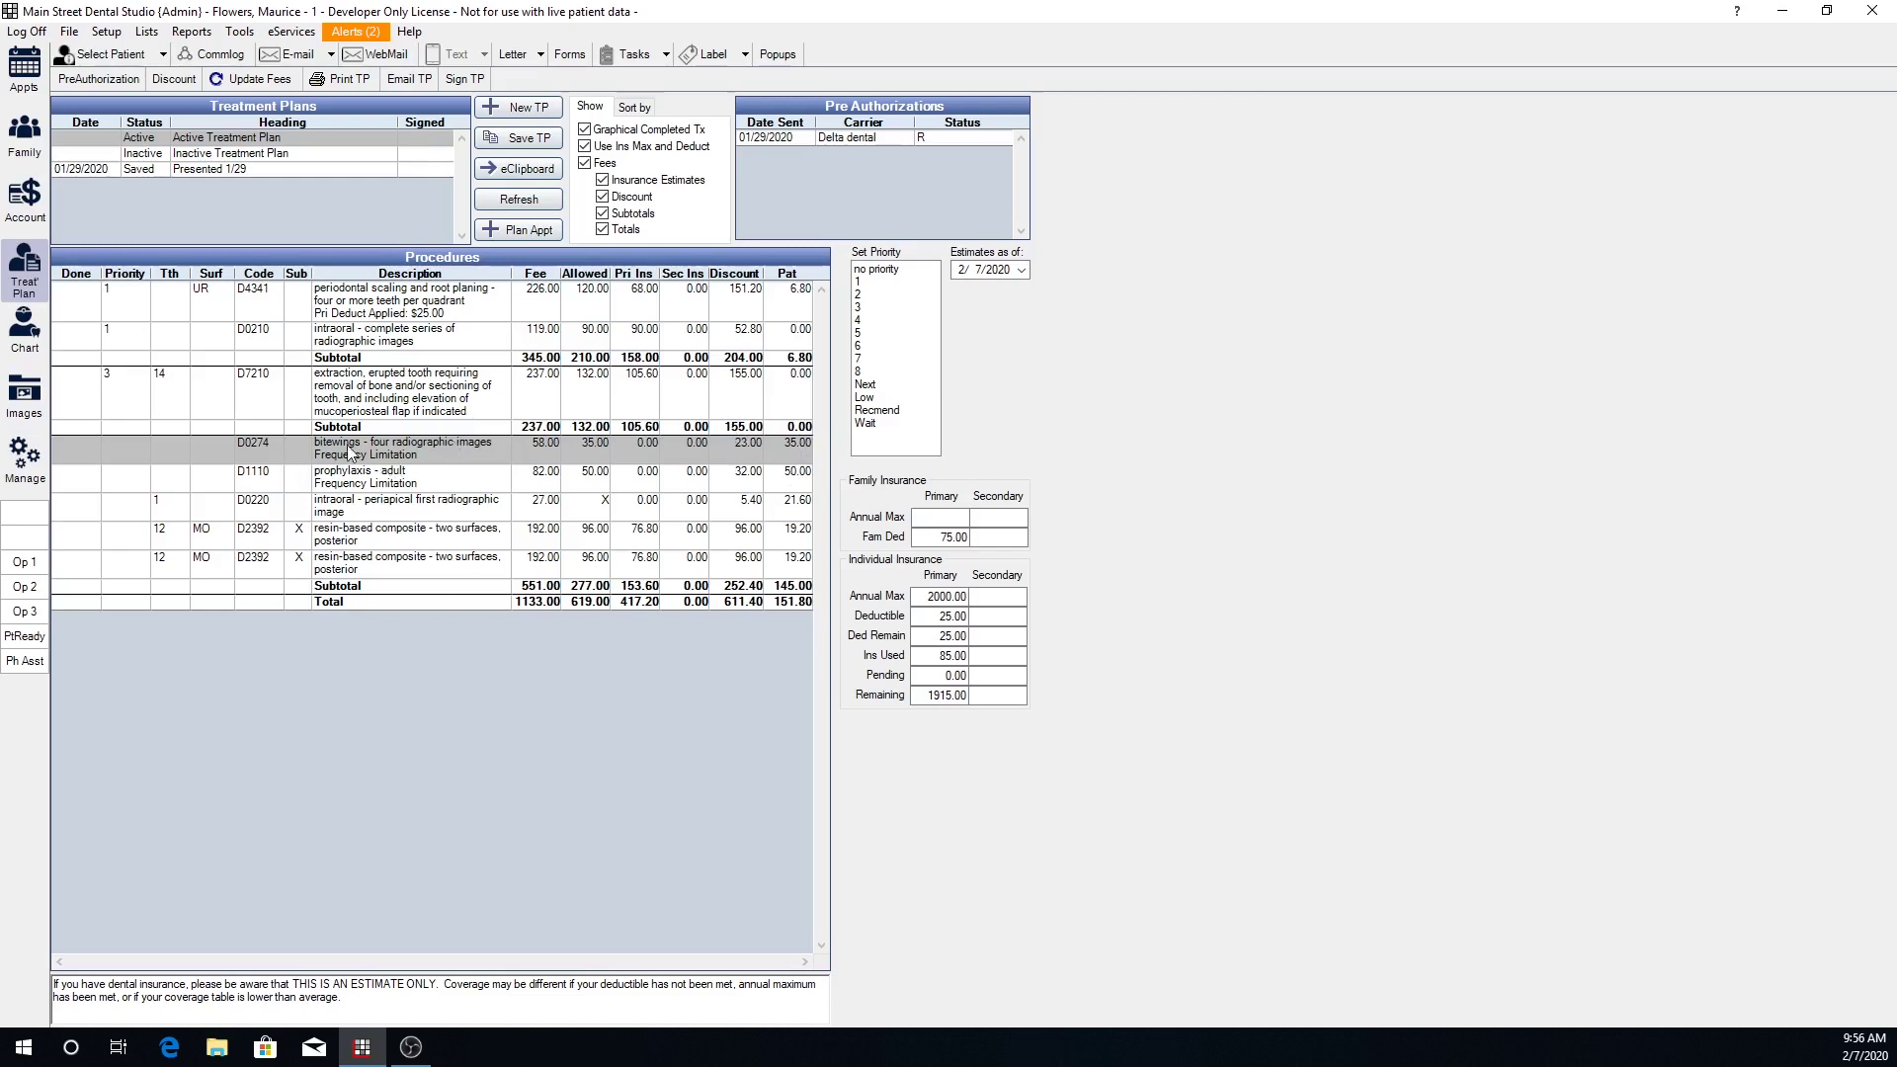
- Check the plan's frequency limits and insurance history in the family record, and return to the treatment plan
left_click(25, 139)
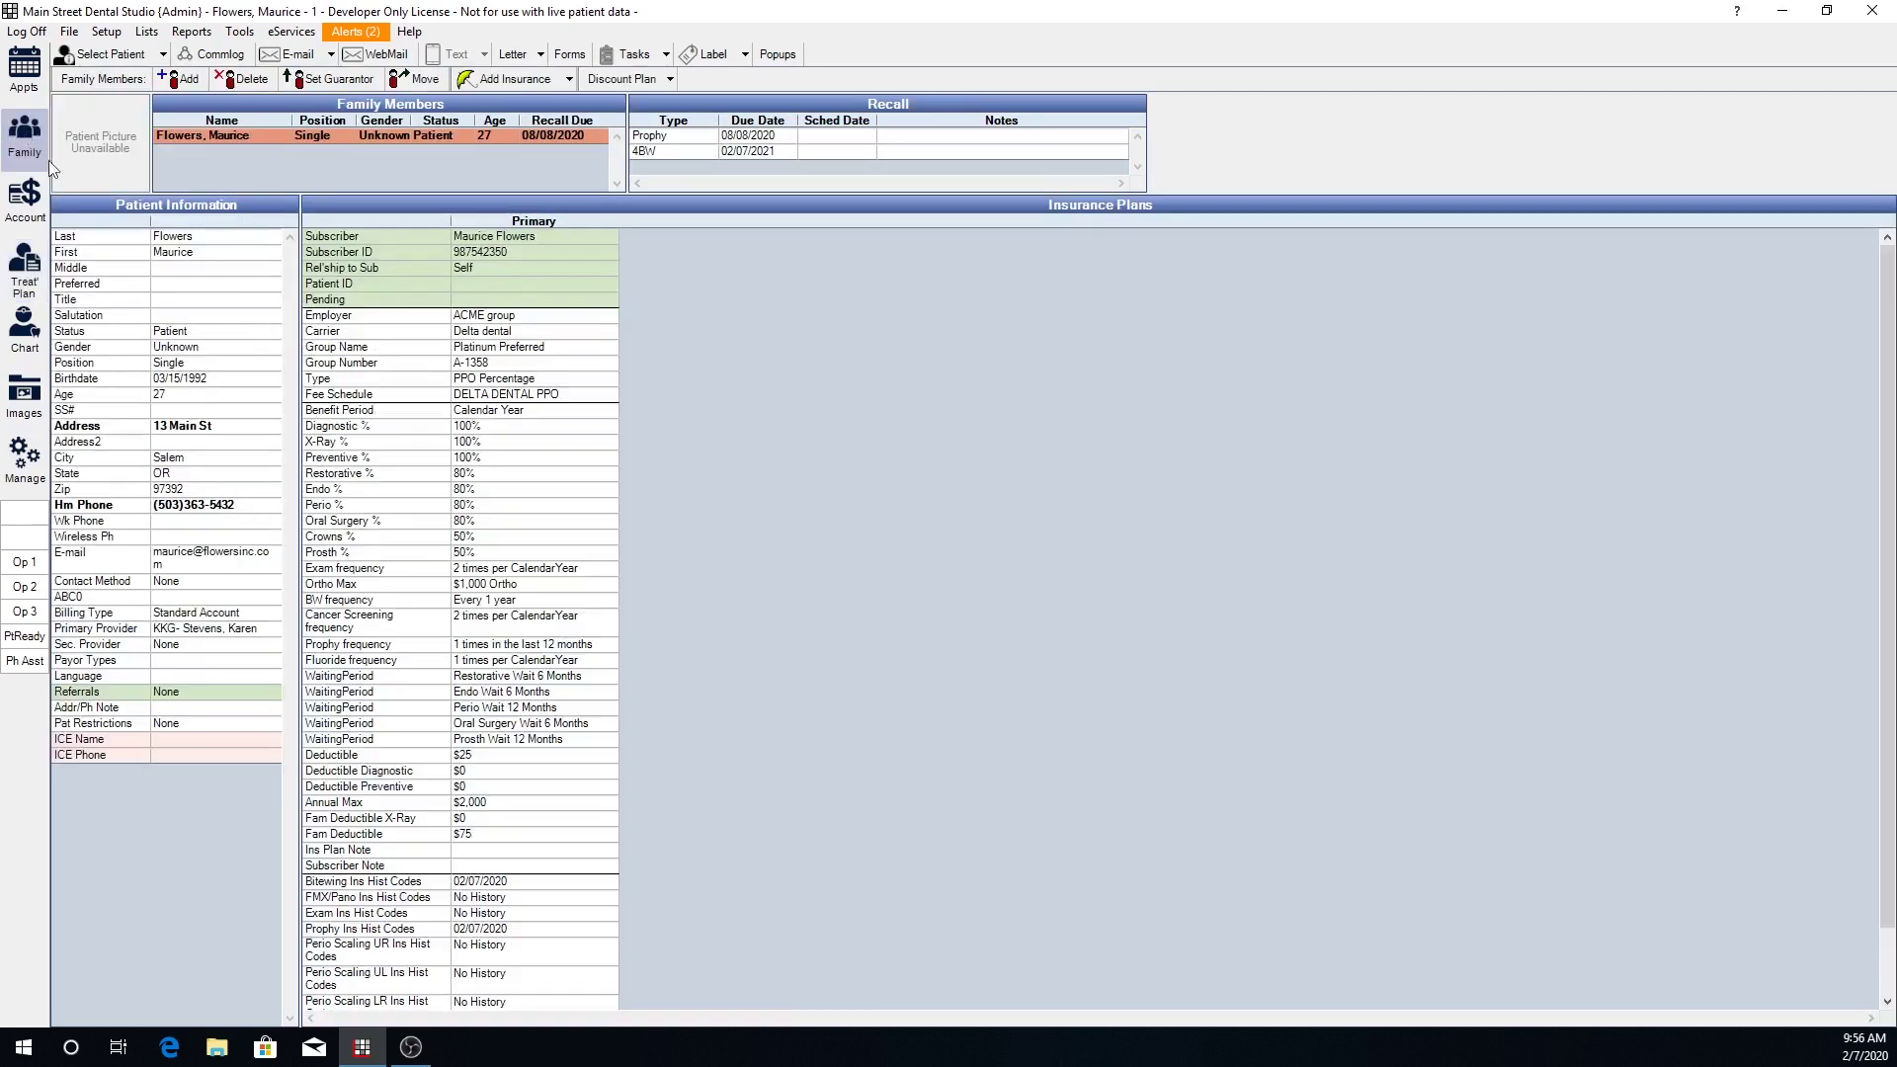
left_click(27, 272)
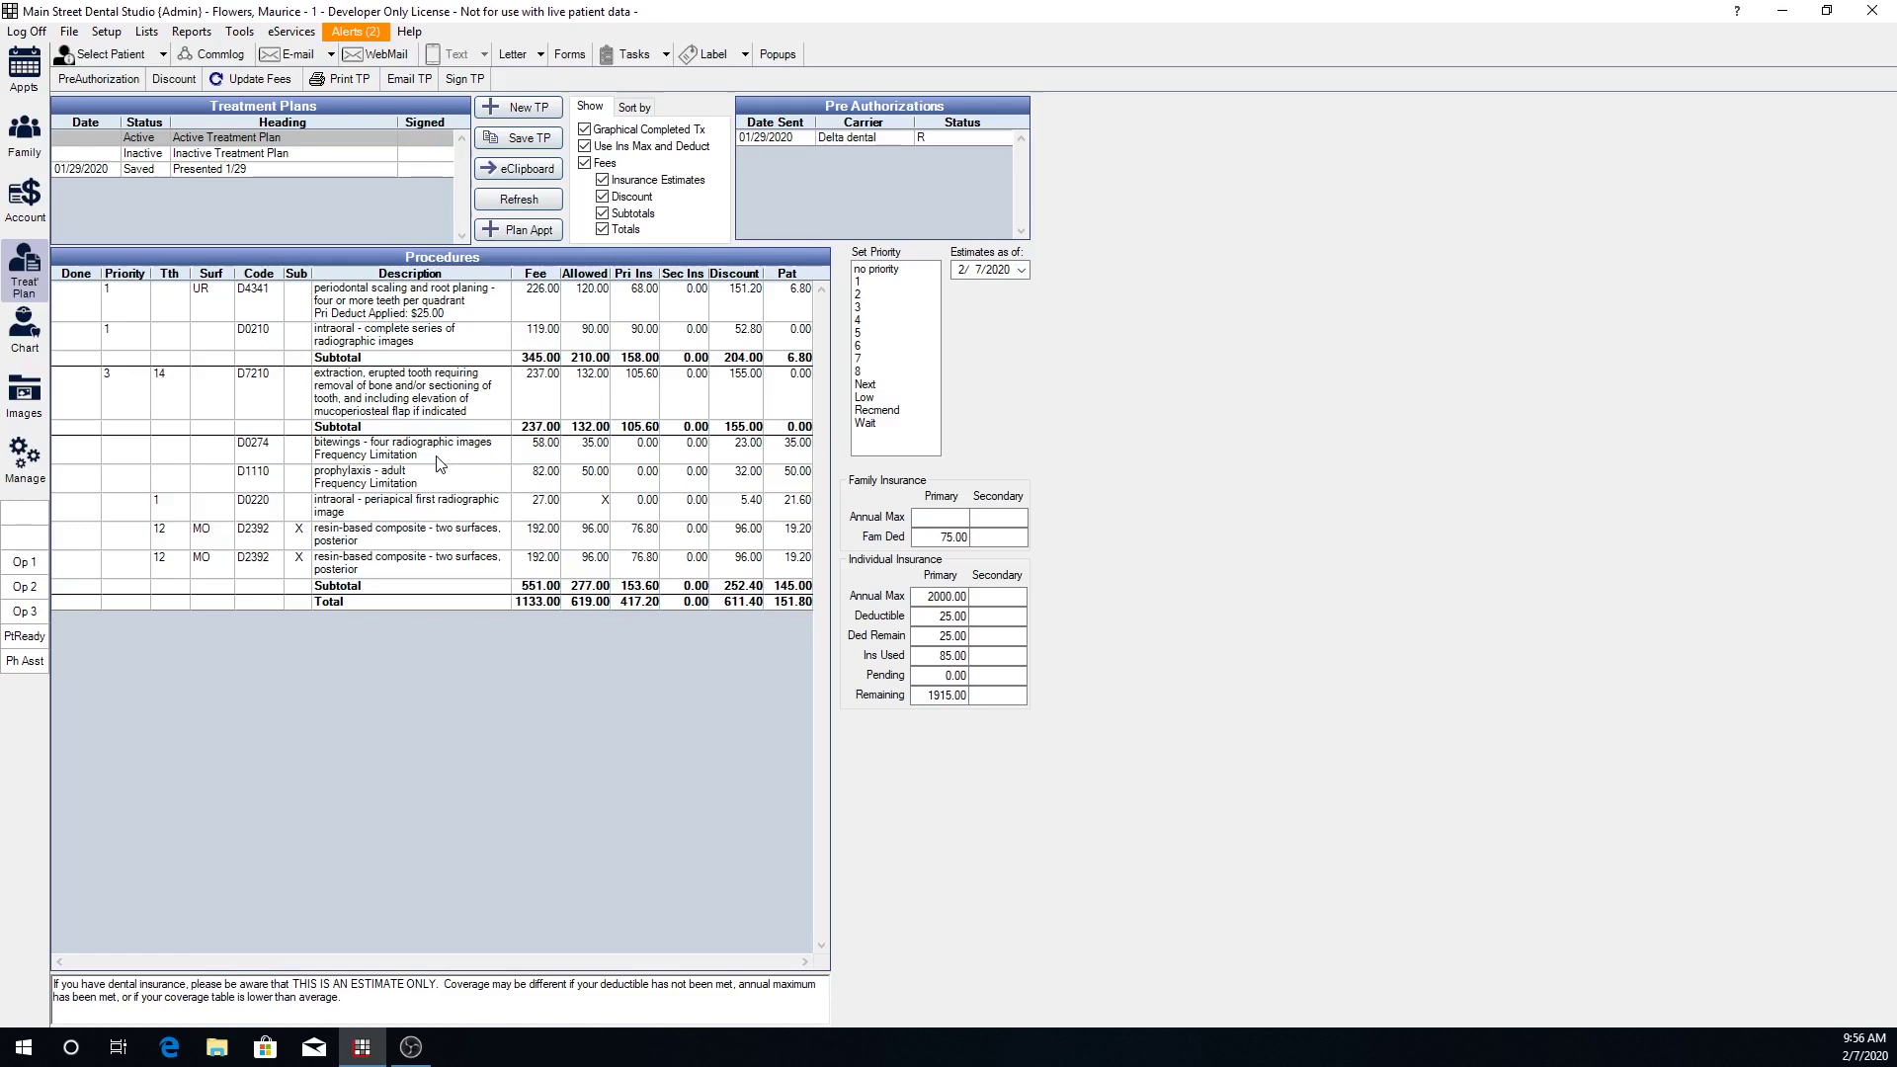
- Set the treatment plan's estimate date to 2/8/2021 to check the frequency limitations on D0274 and D1110 for that date
left_click(1022, 269)
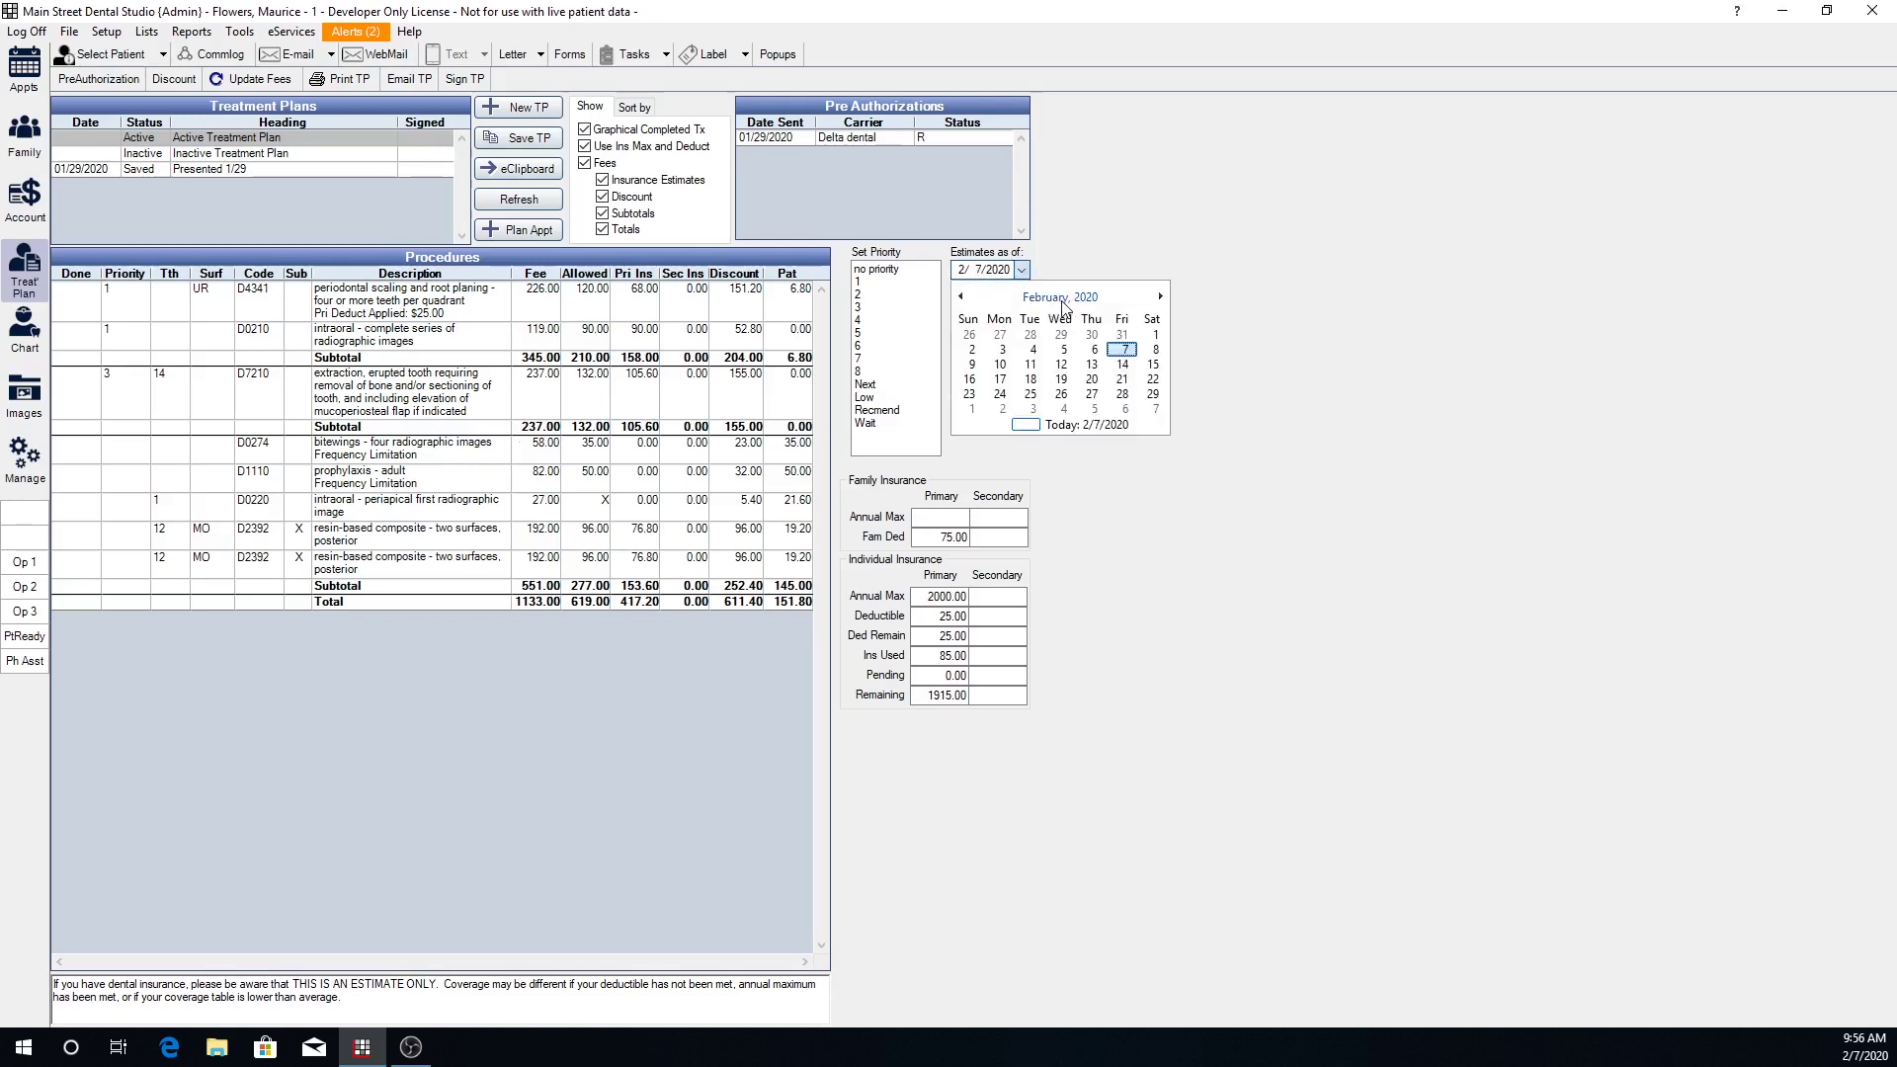
left_click(1061, 298)
left_click(1160, 296)
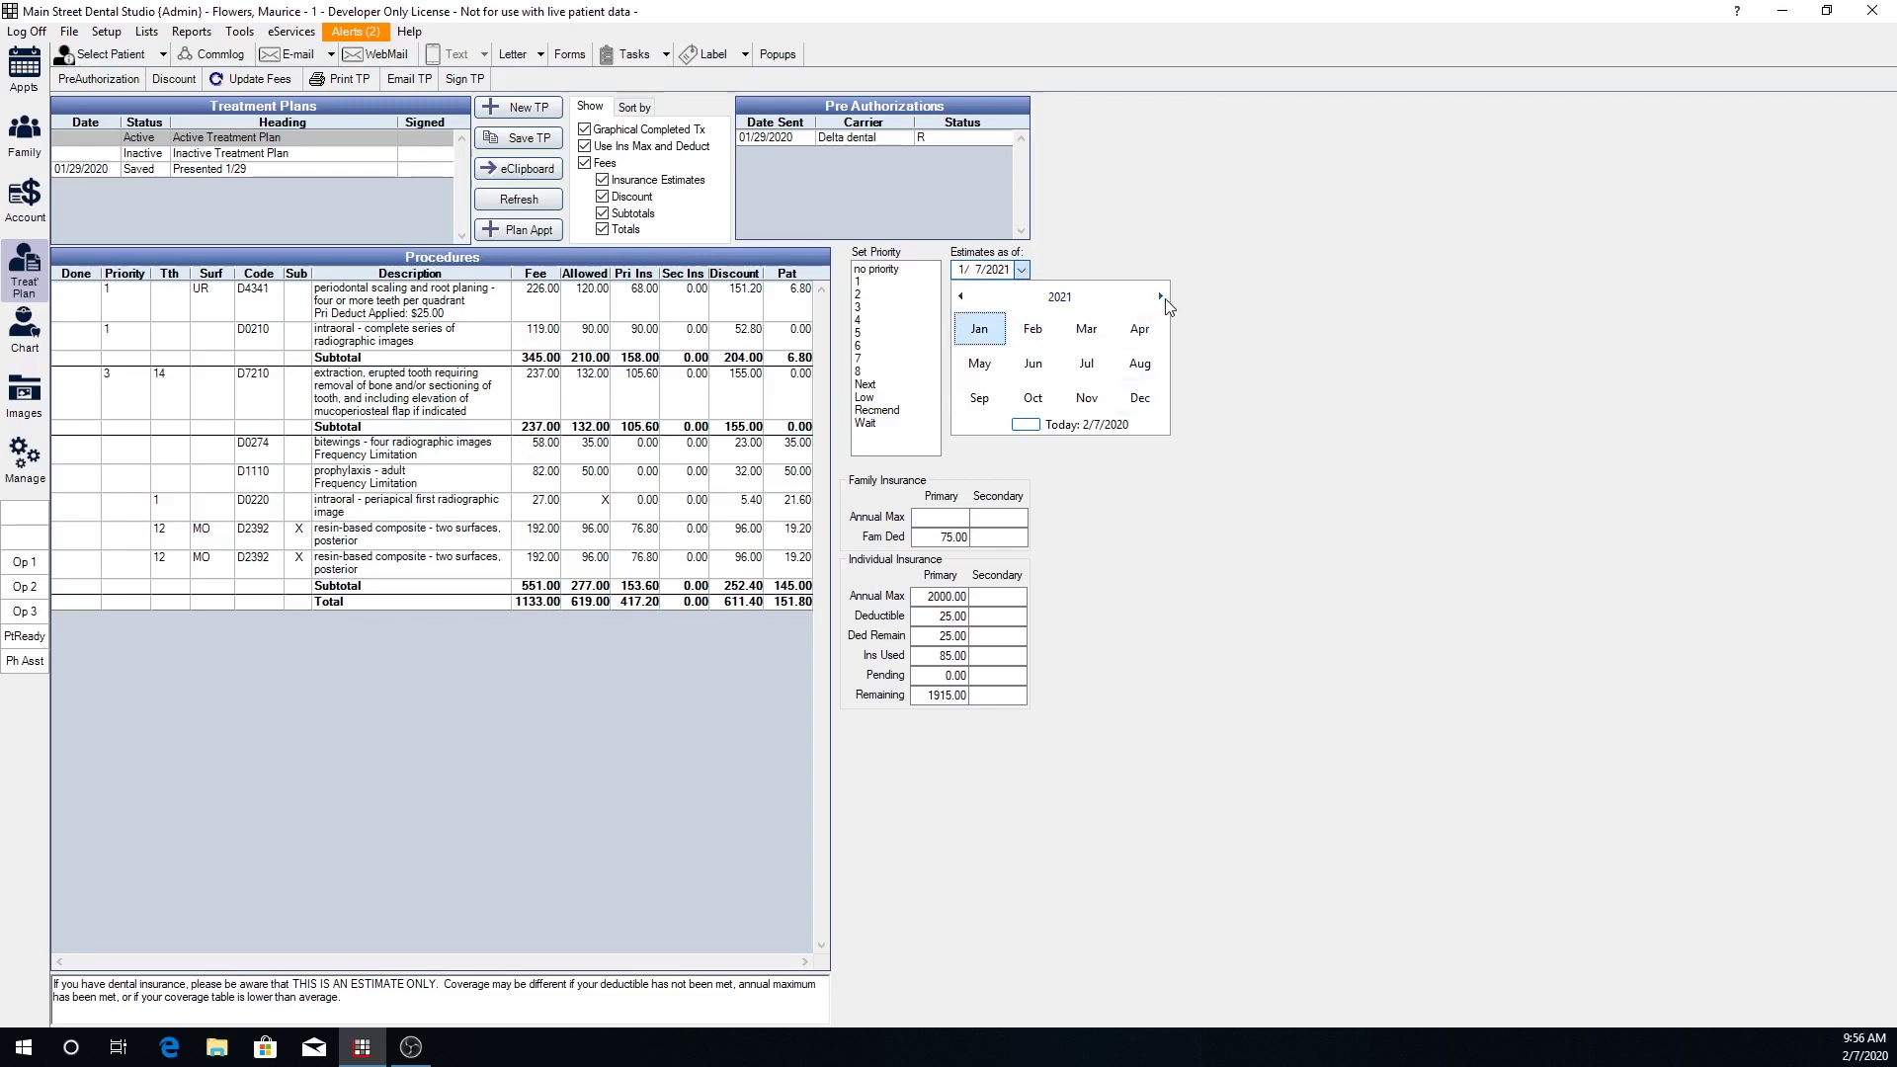
left_click(1033, 329)
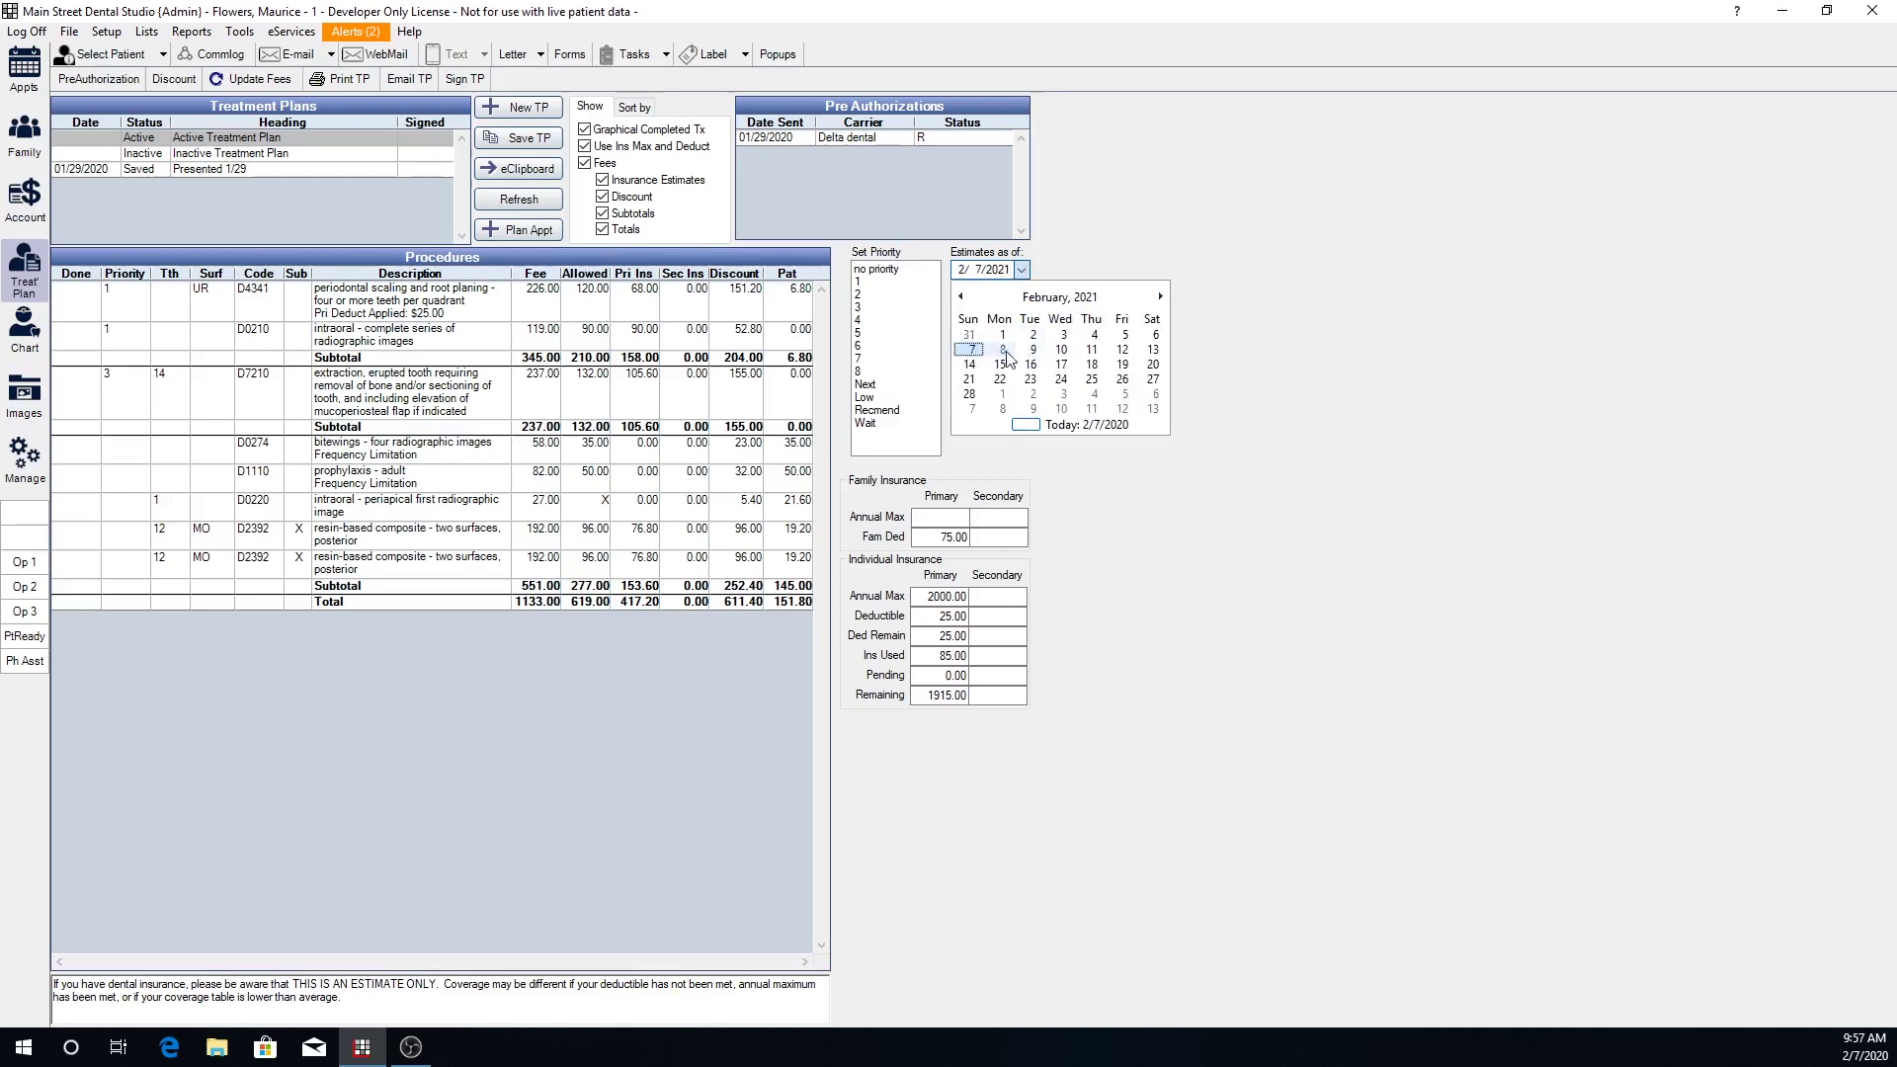
left_click(1004, 351)
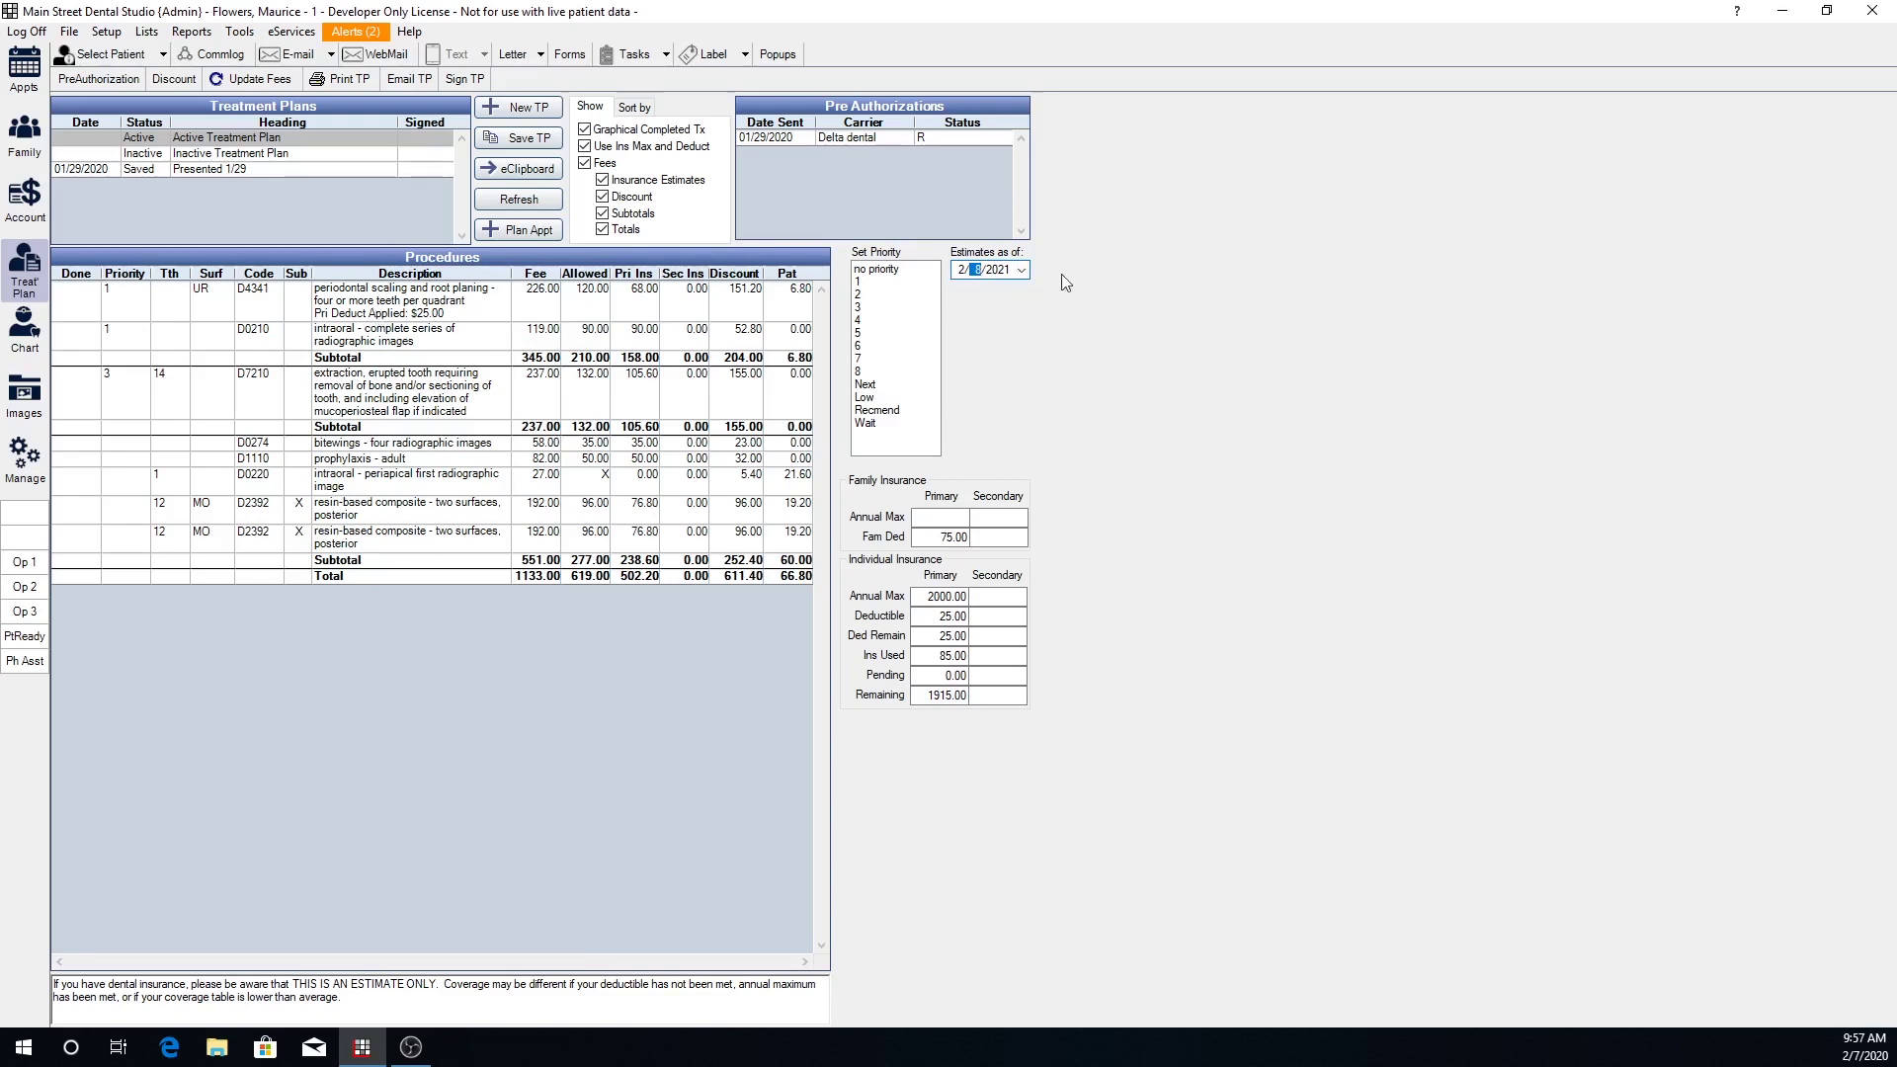
- Return the treatment plan's estimate date to today, 2/7/2020
left_click(1021, 272)
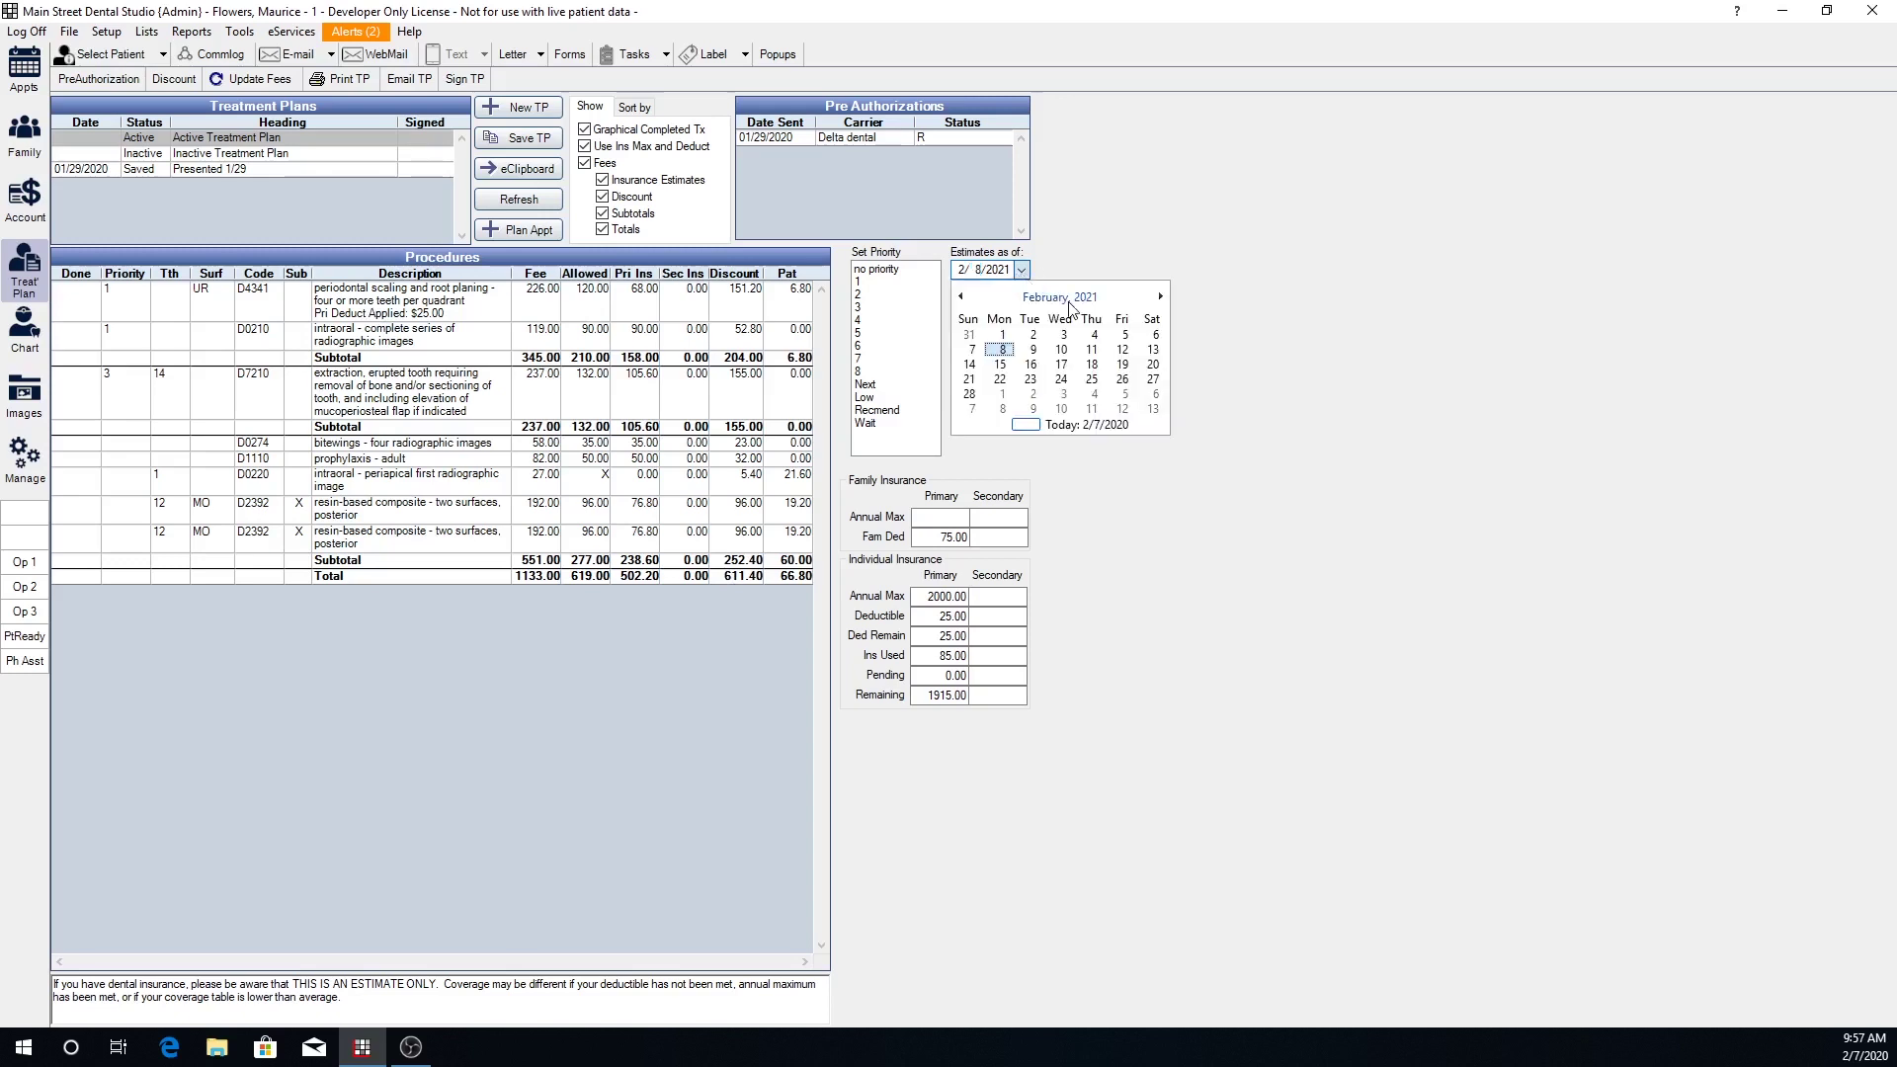
left_click(1085, 427)
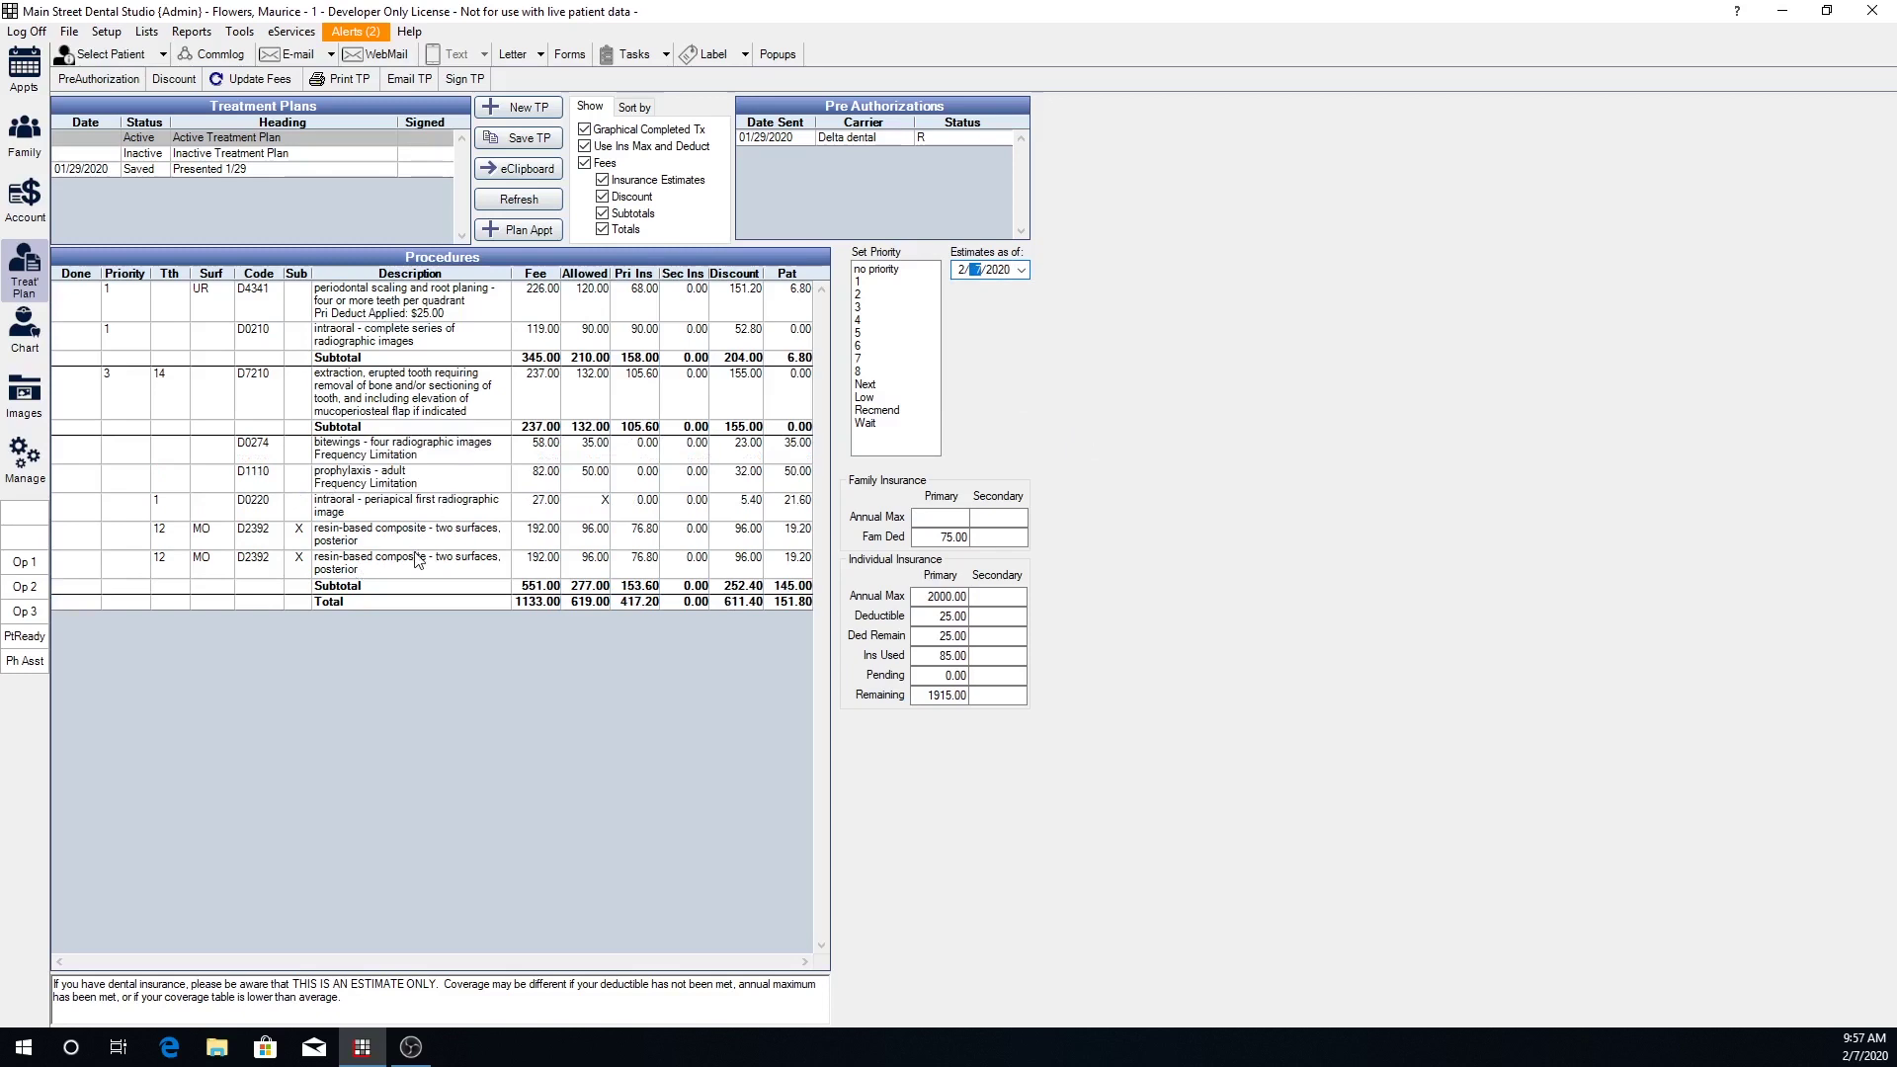